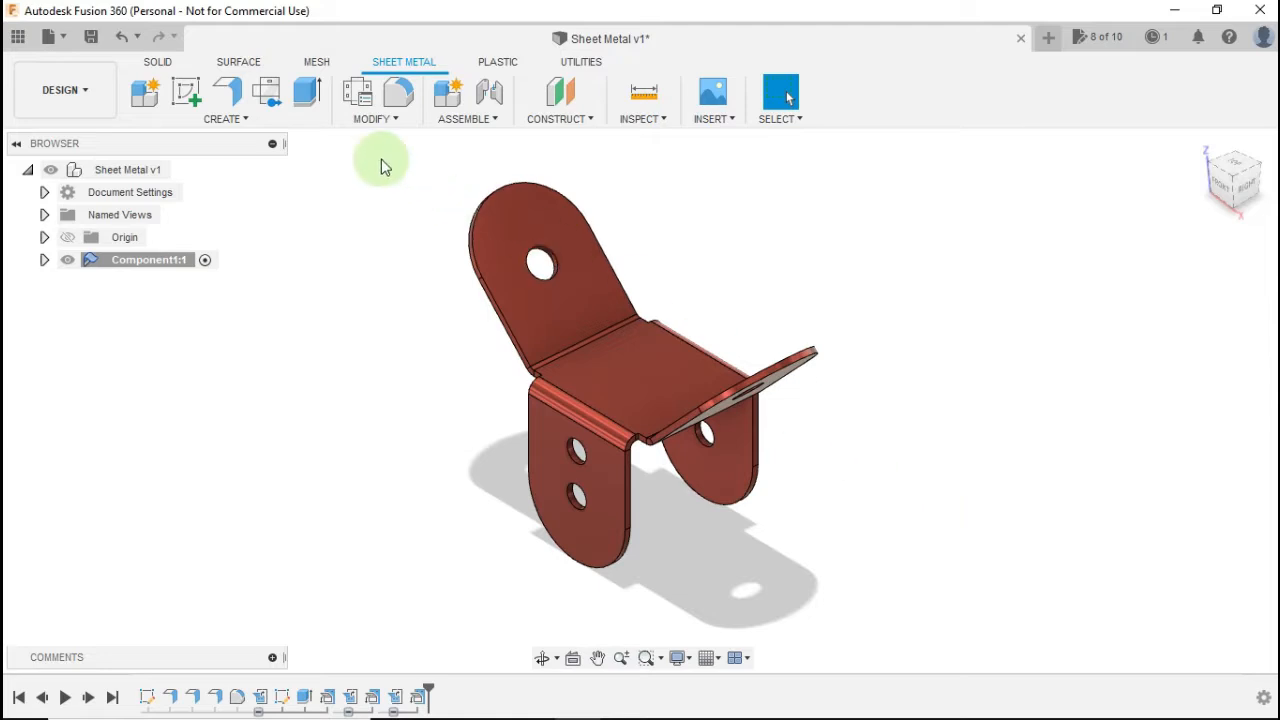
Unfold all bends of the finished bracket with the central square face stationary, and refold the faces
click(376, 119)
click(383, 145)
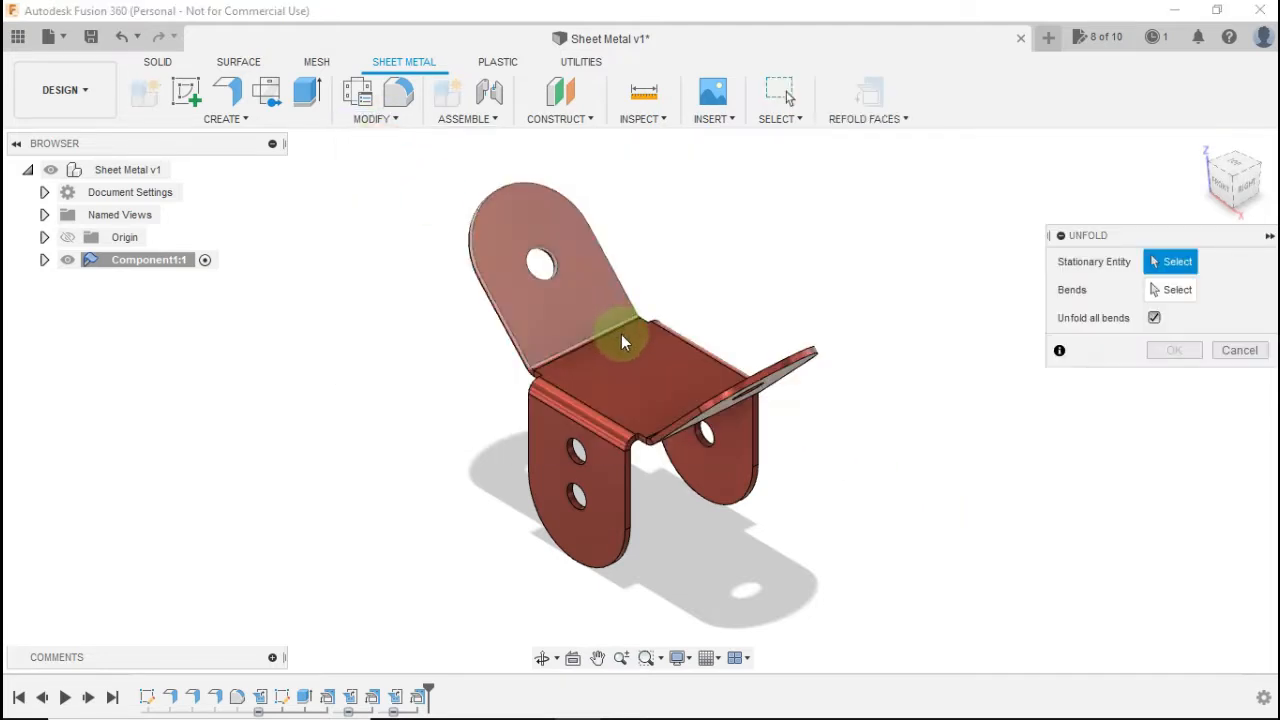
click(640, 384)
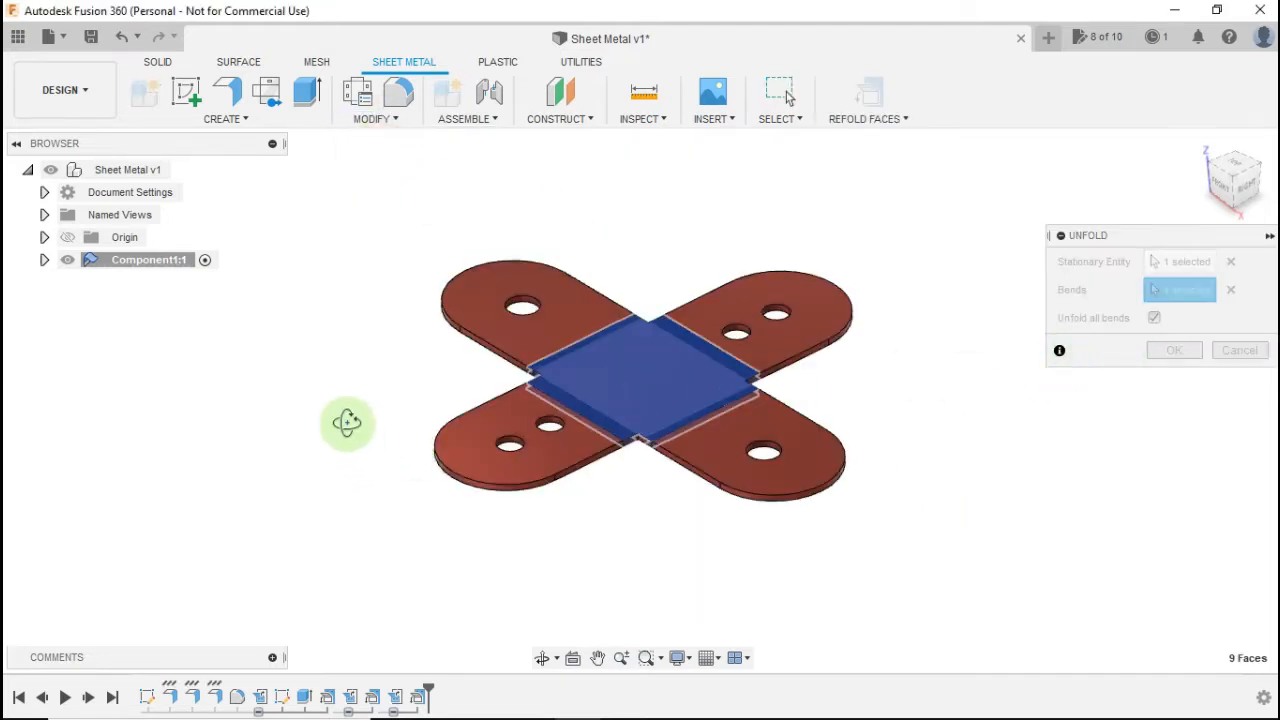
shift+middle_drag(343, 423, 803, 466)
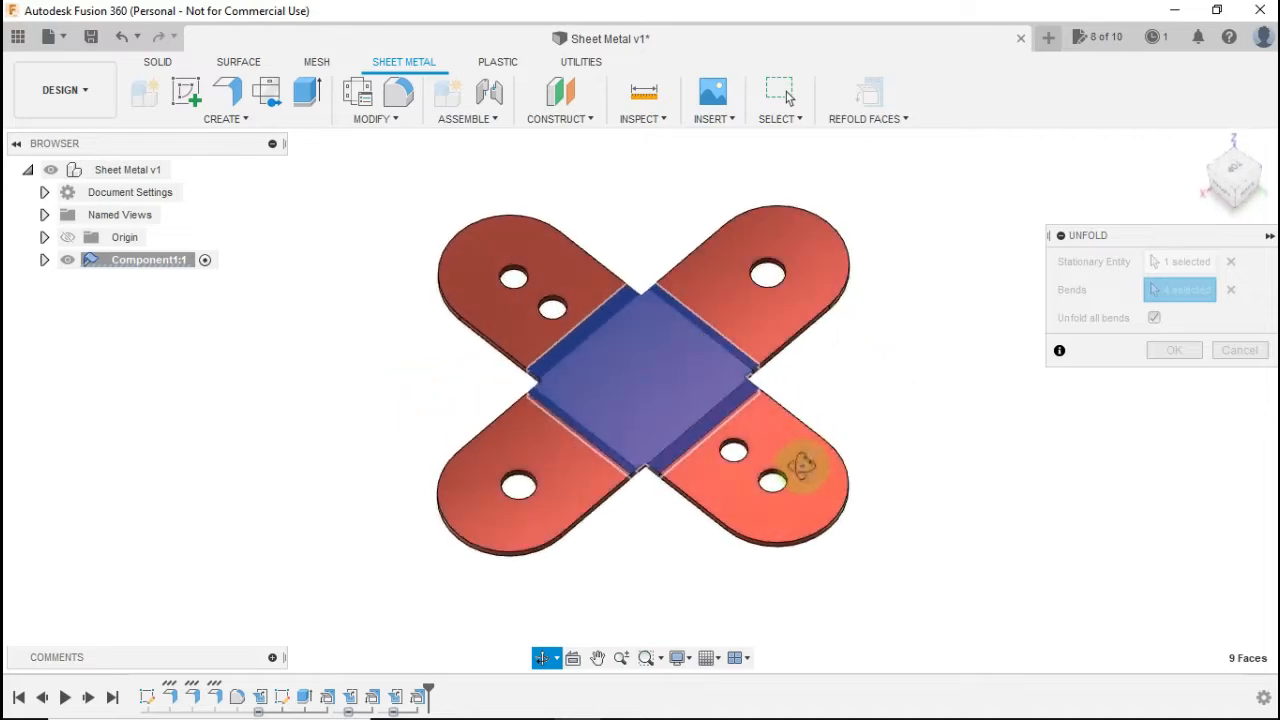
click(1174, 350)
shift+middle_drag(860, 411, 354, 420)
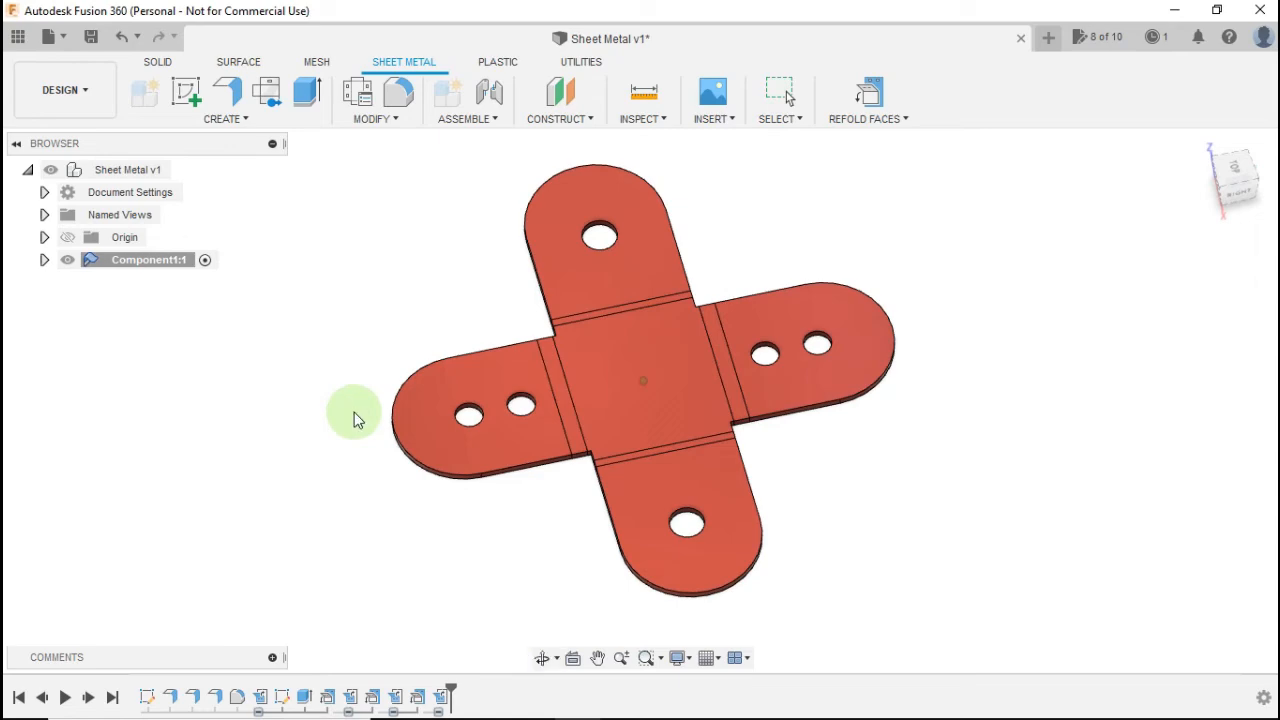
click(868, 95)
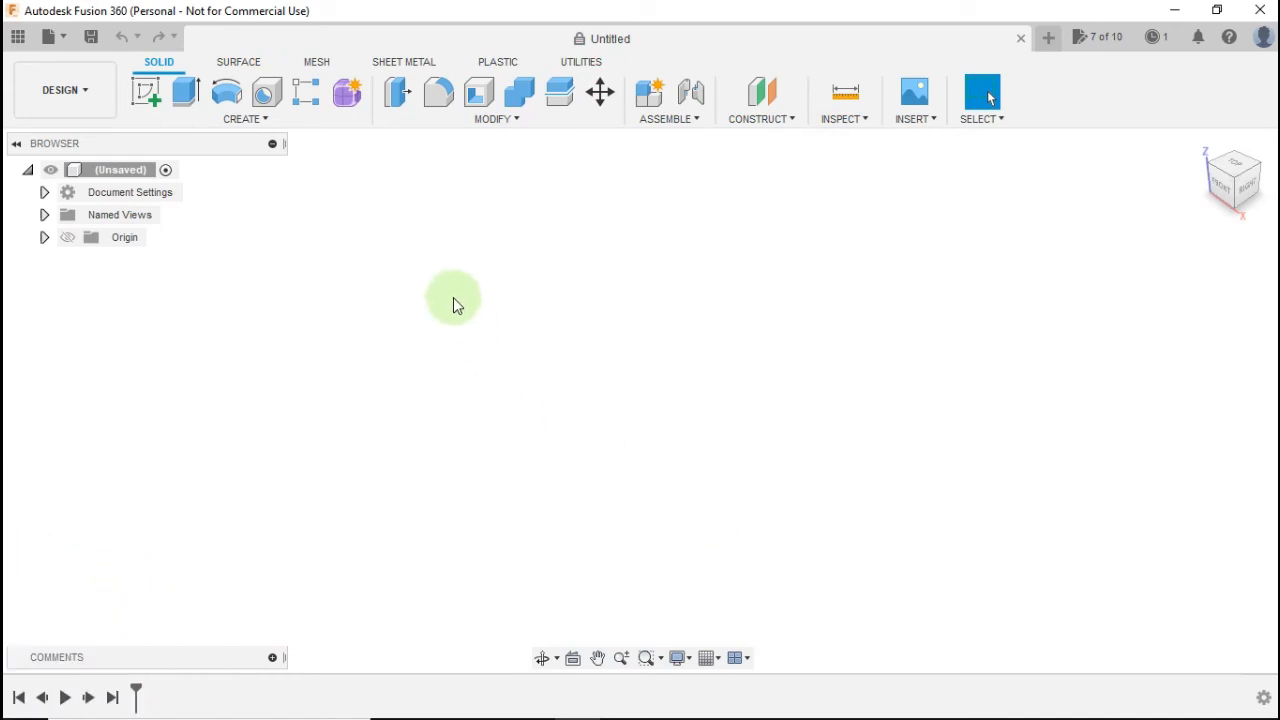
Create an active internal sheet metal component named Component1 using the Aluminum (mm) rule in the empty design
click(398, 62)
click(146, 96)
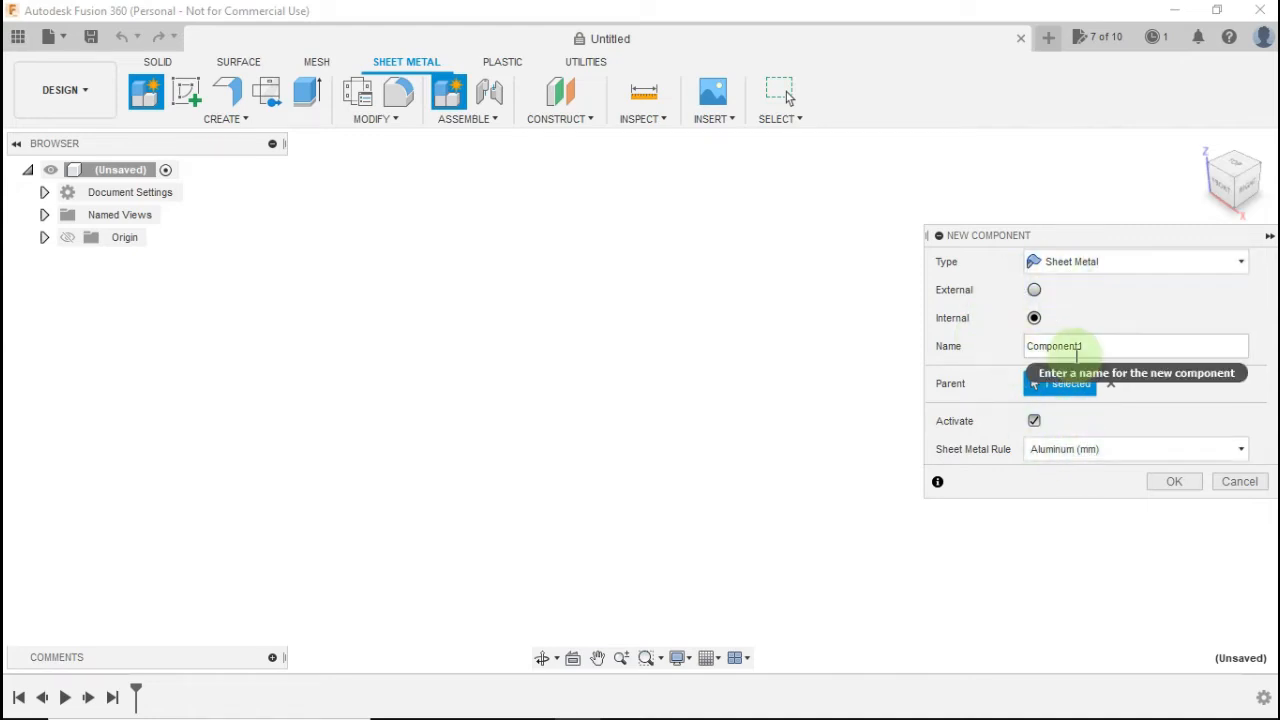
click(1107, 341)
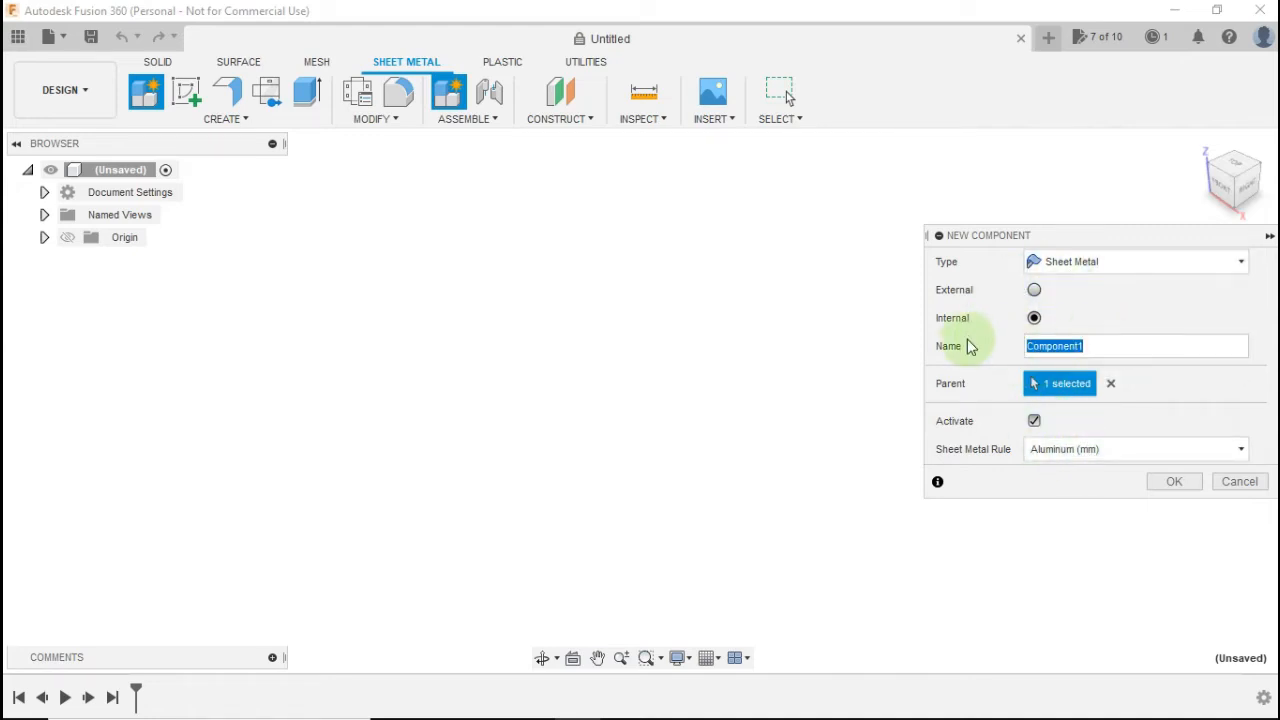
click(1175, 482)
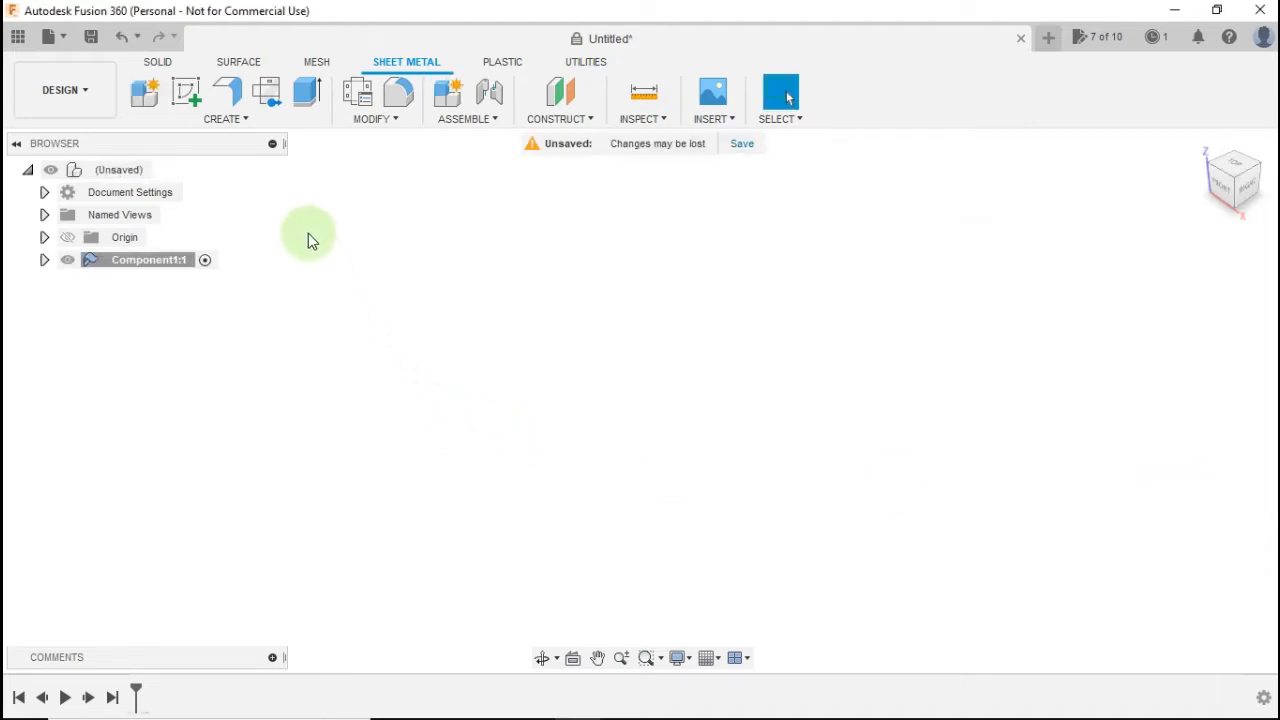
Sketch a 50 by 50 mm center rectangle at the origin on the horizontal plane and finish the sketch
click(186, 92)
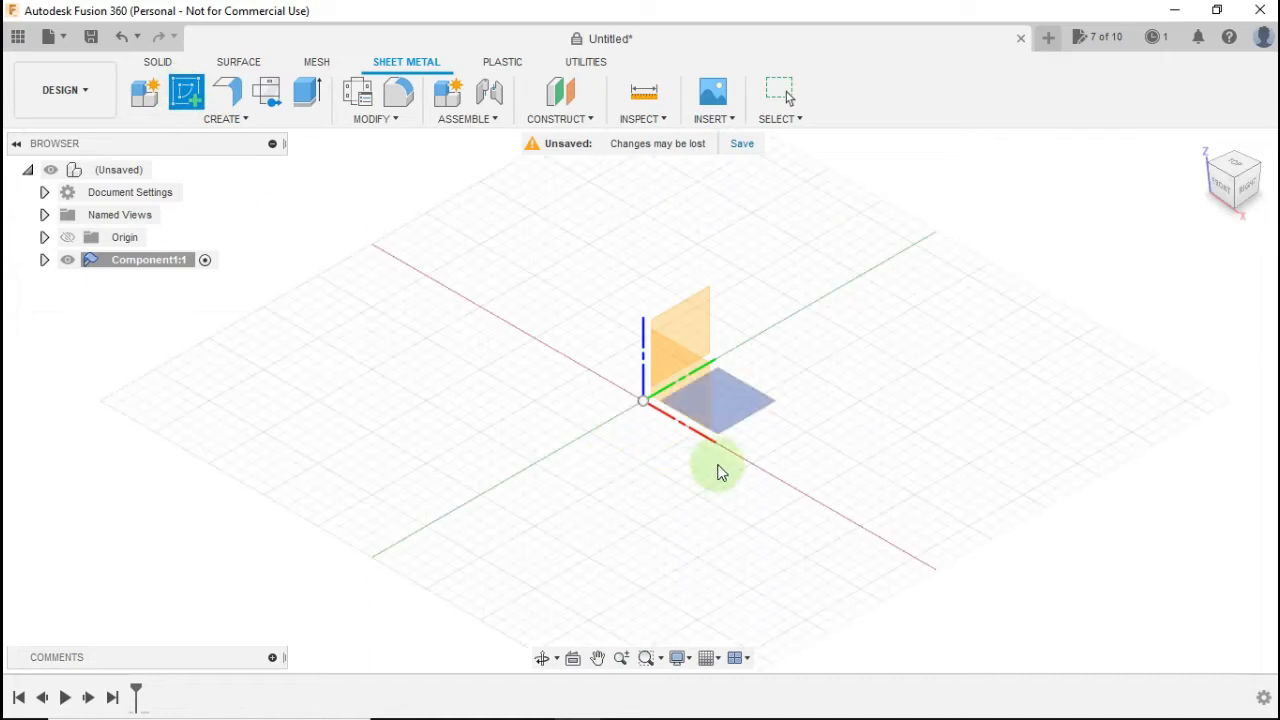
click(739, 414)
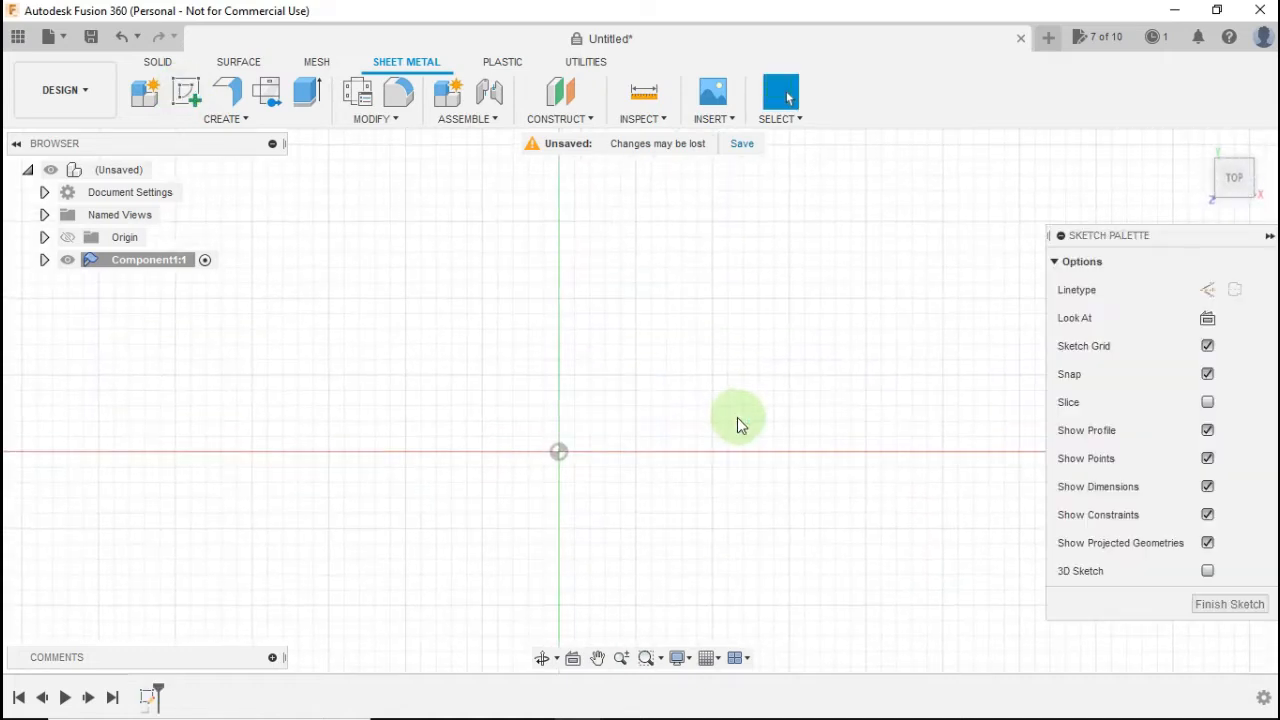
click(186, 92)
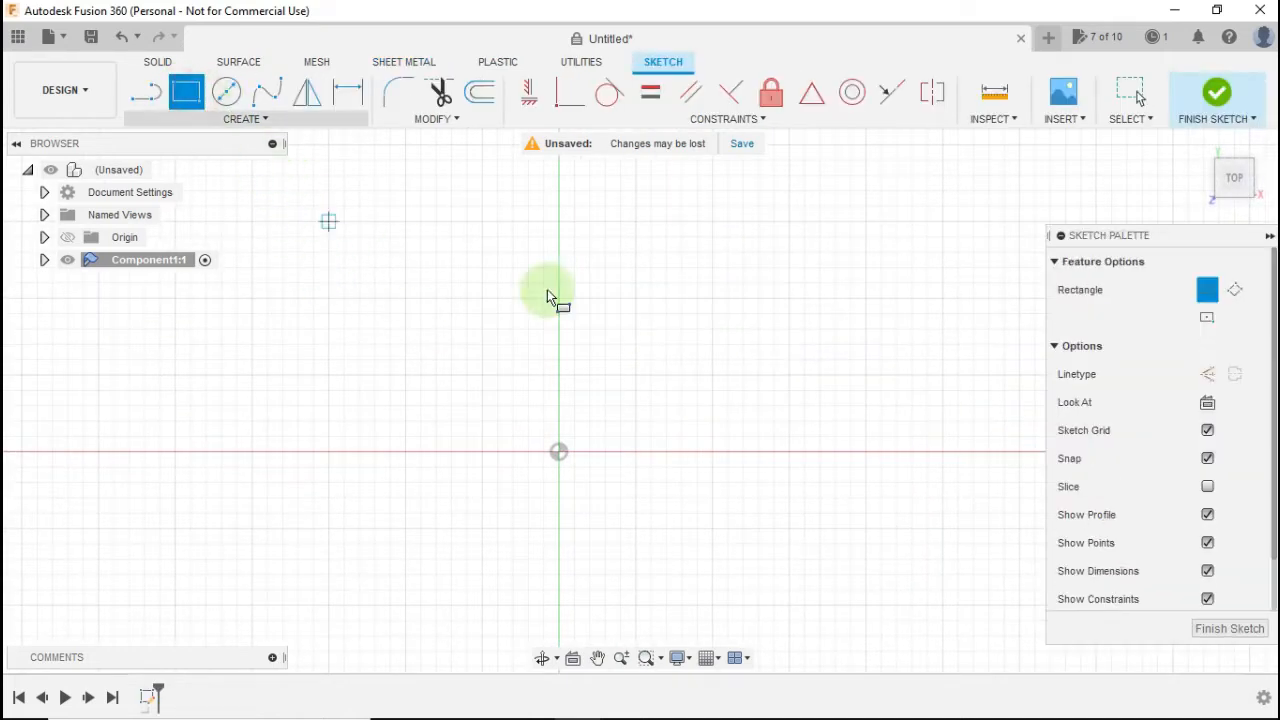
click(1207, 317)
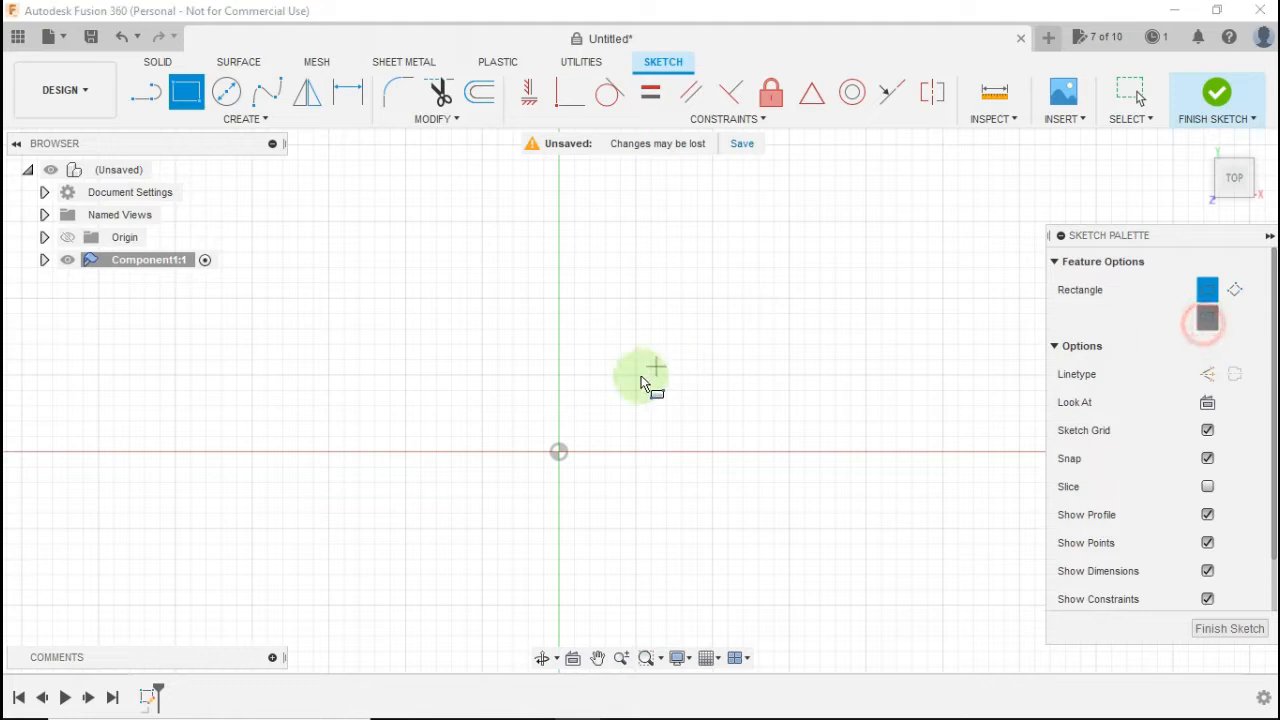
click(560, 452)
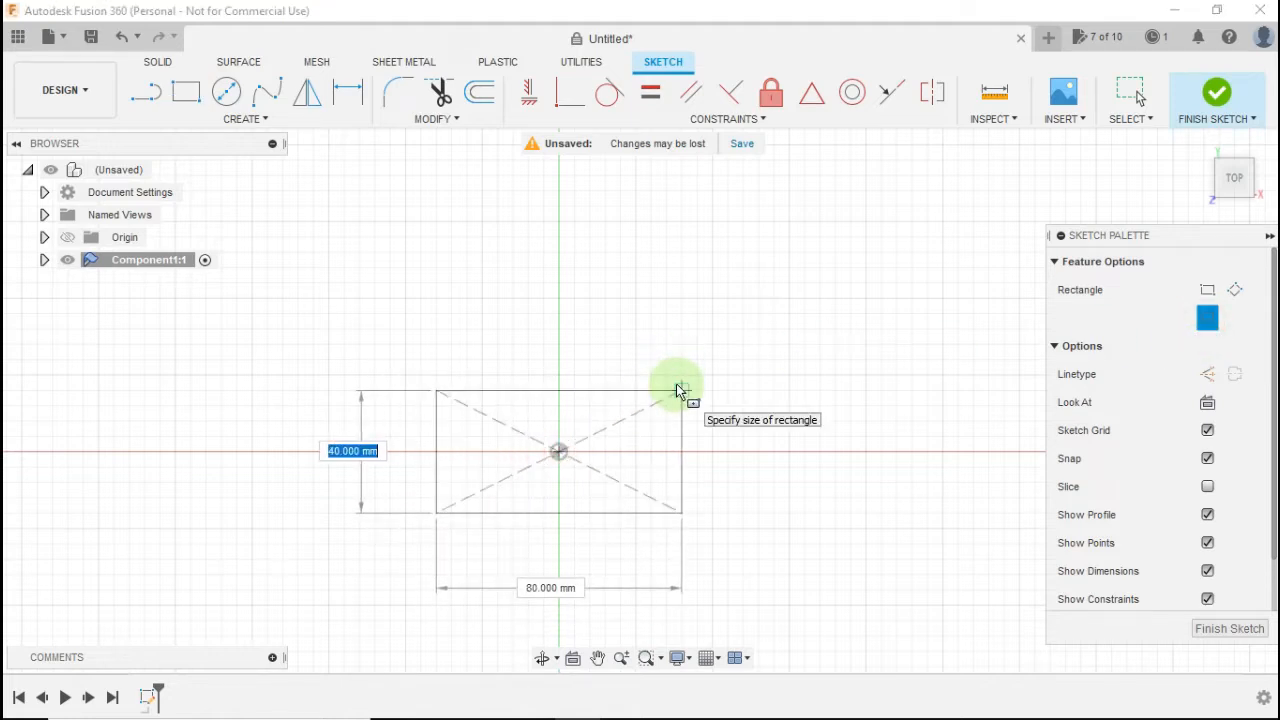
text(5)
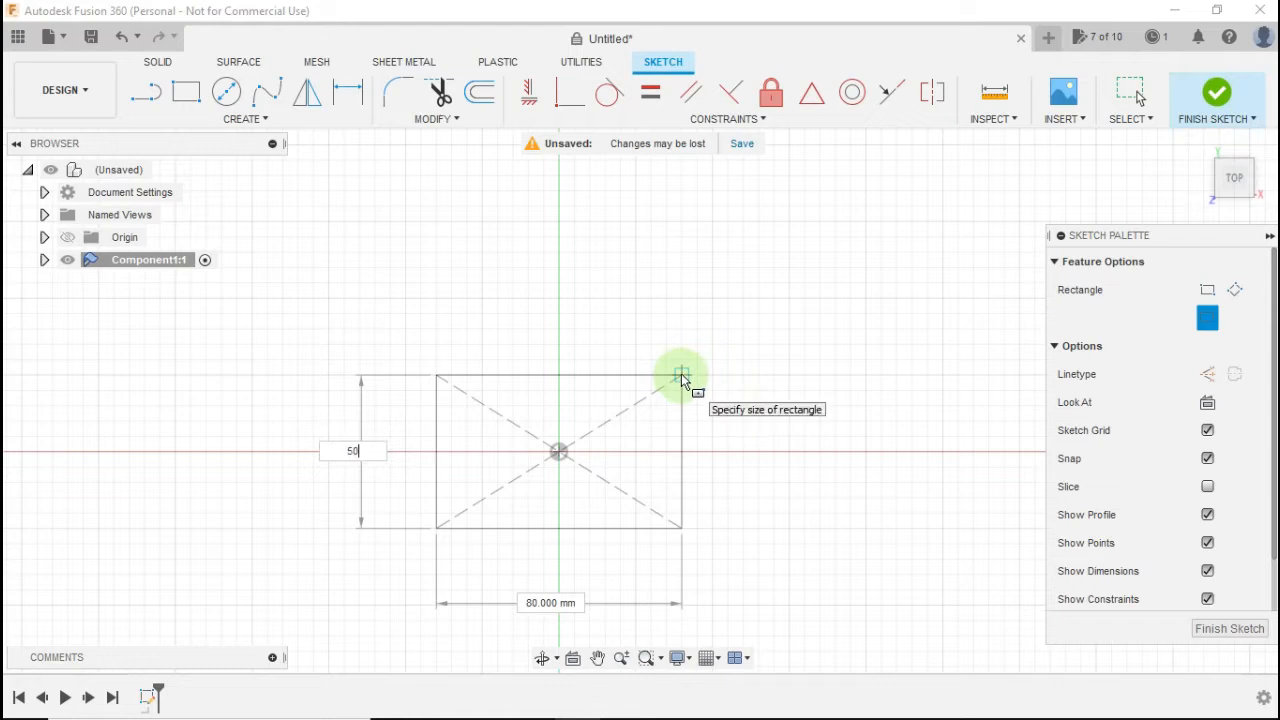
key(Tab)
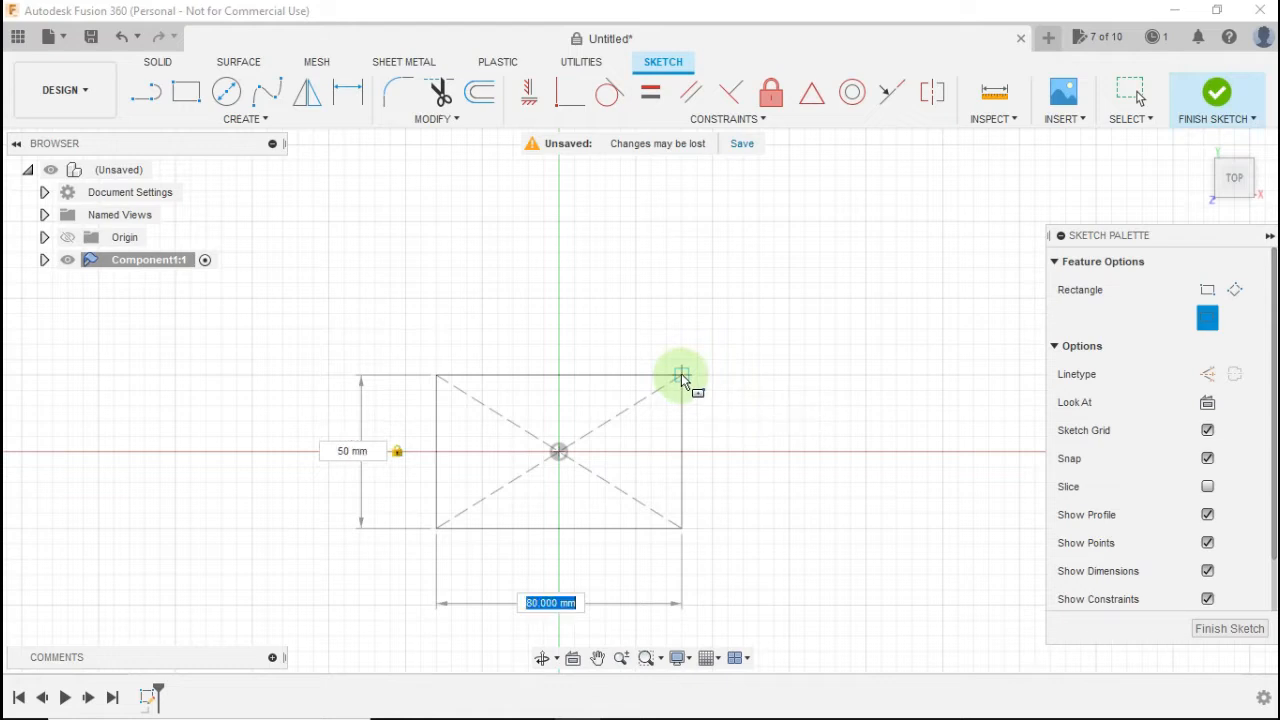
text(50)
key(Tab)
key(Return)
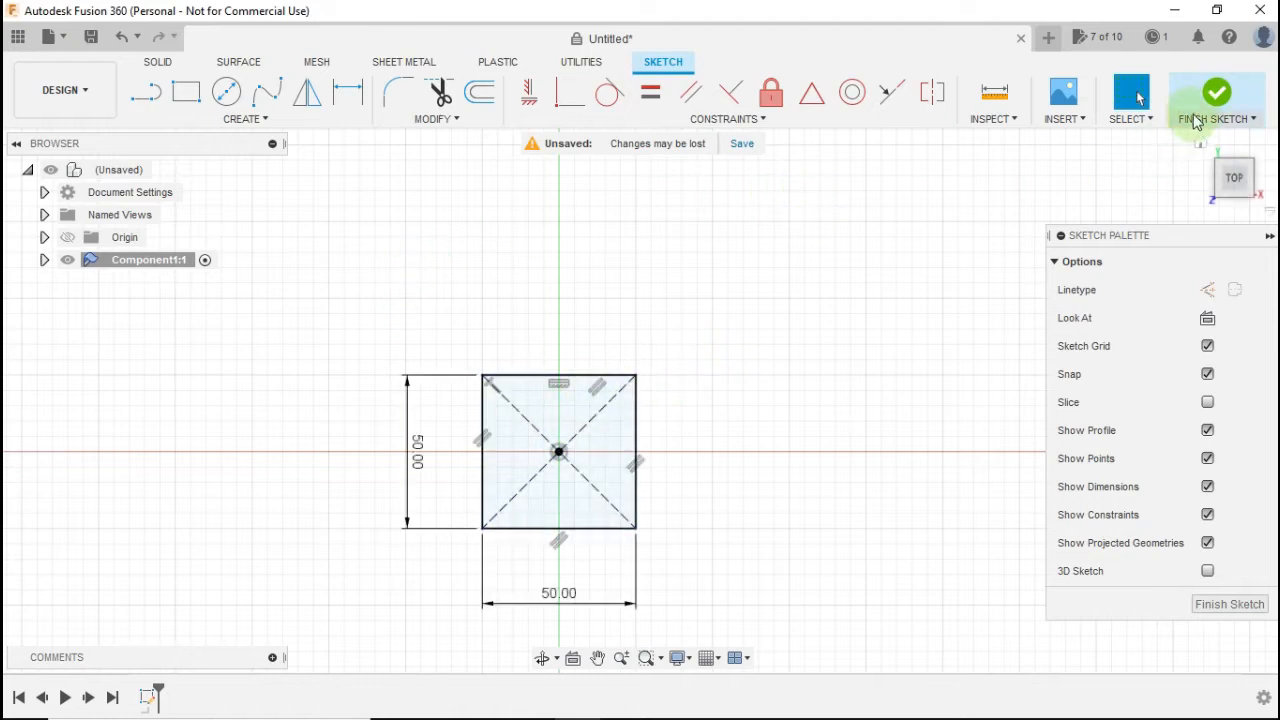
click(1220, 93)
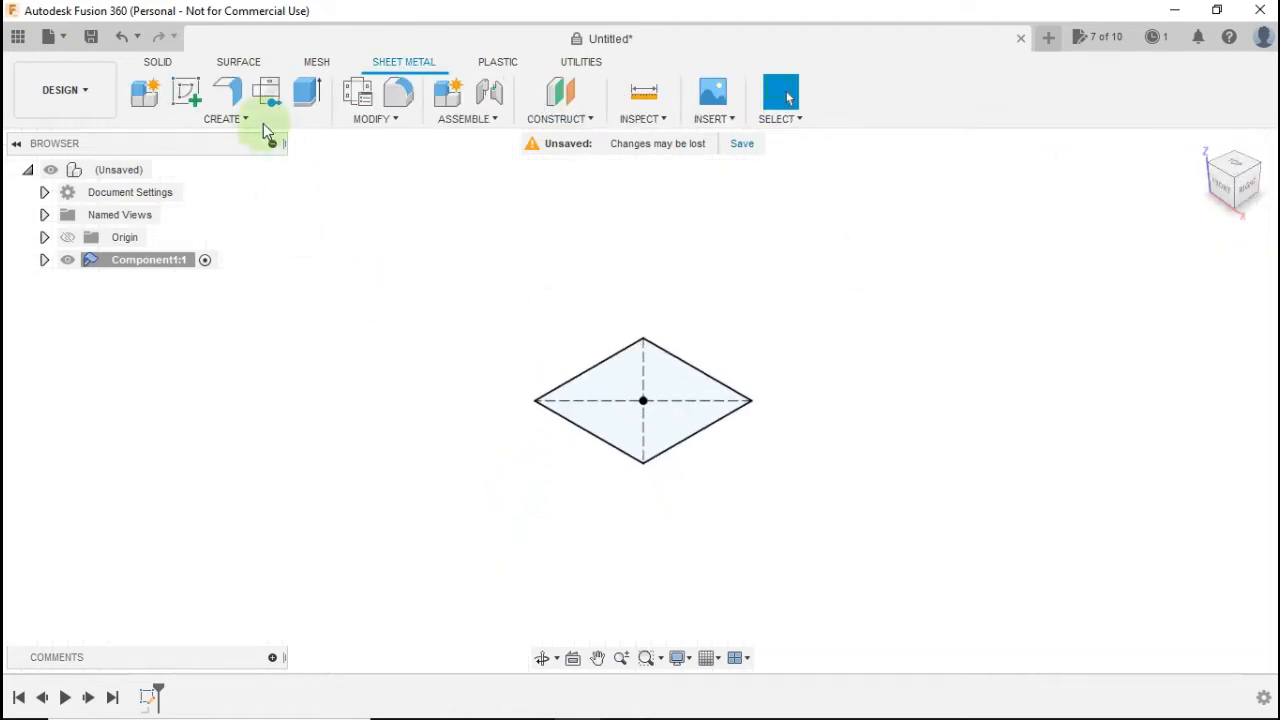
Create a base flange from the square profile as a new body, with the thickness on Side 1
click(243, 99)
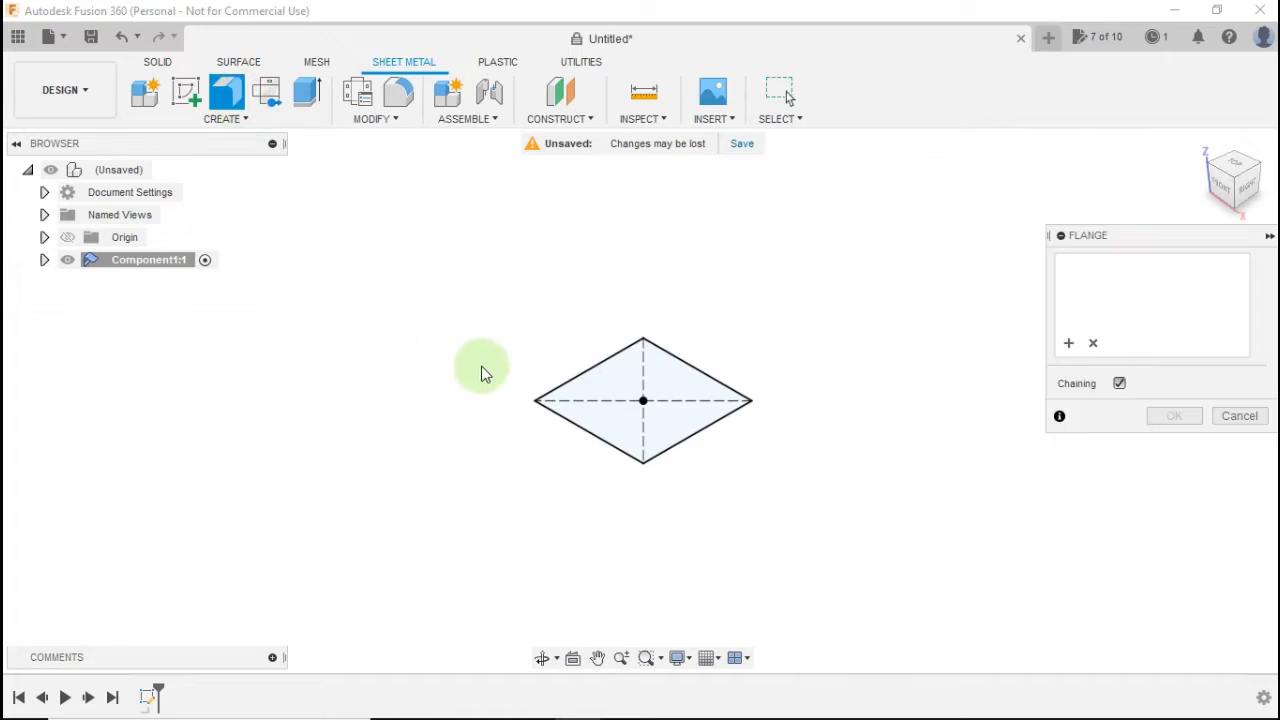
click(673, 390)
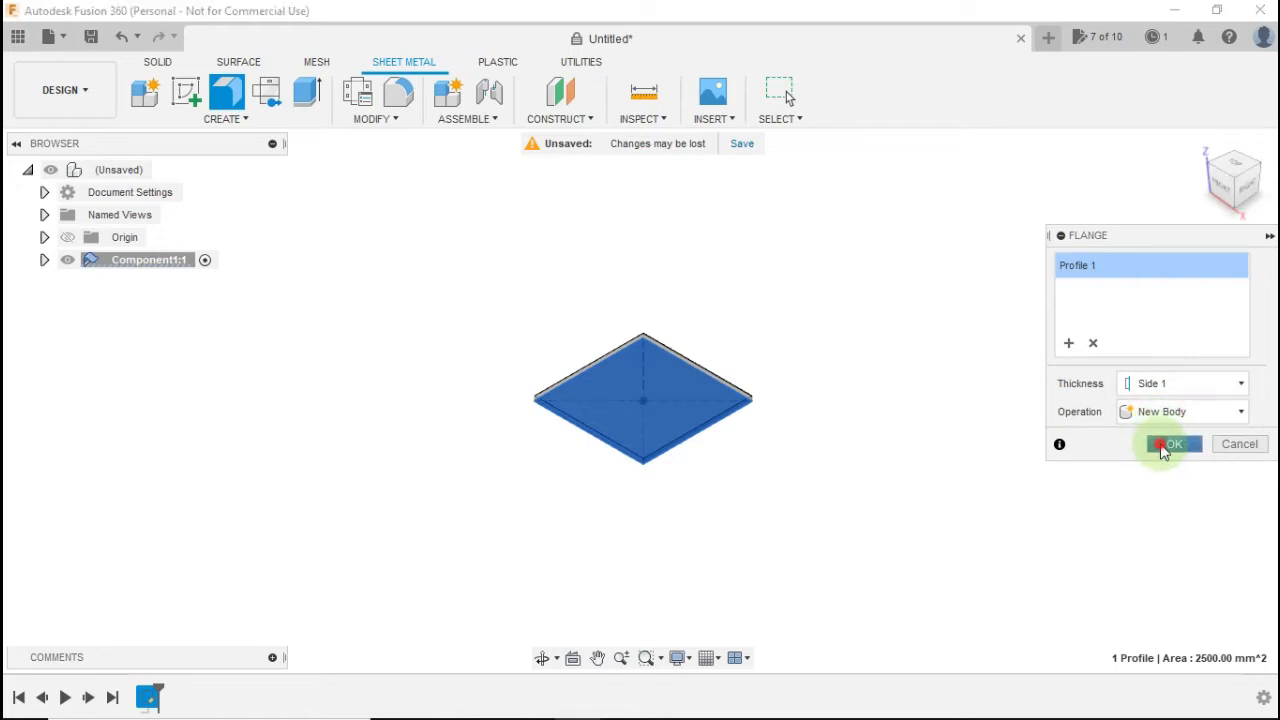
click(1168, 444)
Start a flange on the plate's left and right top edges and set its height to 50 mm
scroll(640, 380, up, 1)
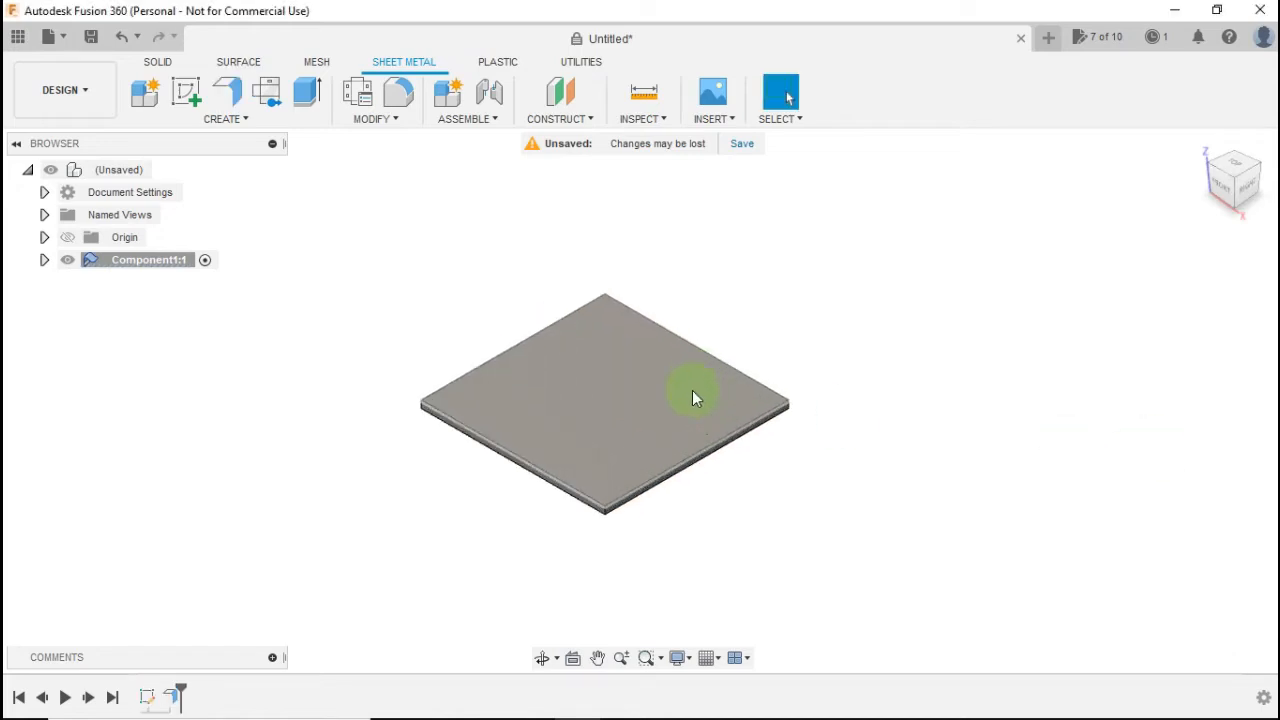
scroll(548, 268, up, 1)
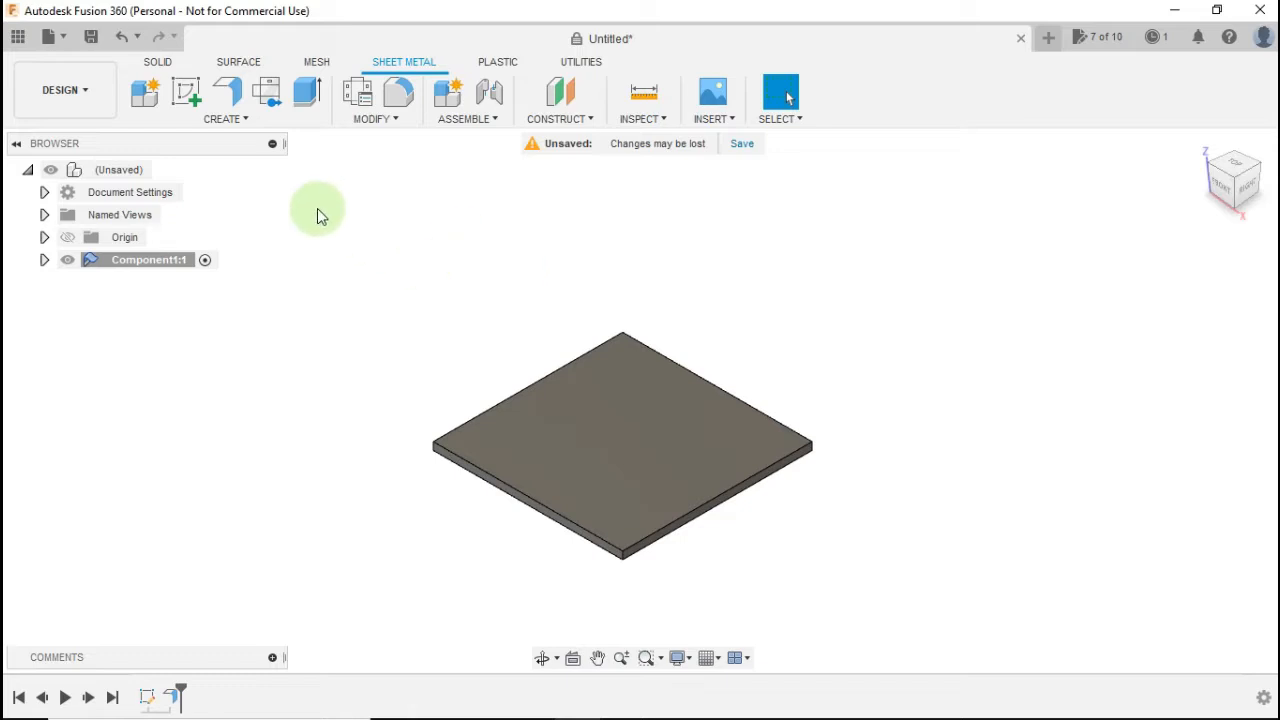
click(228, 92)
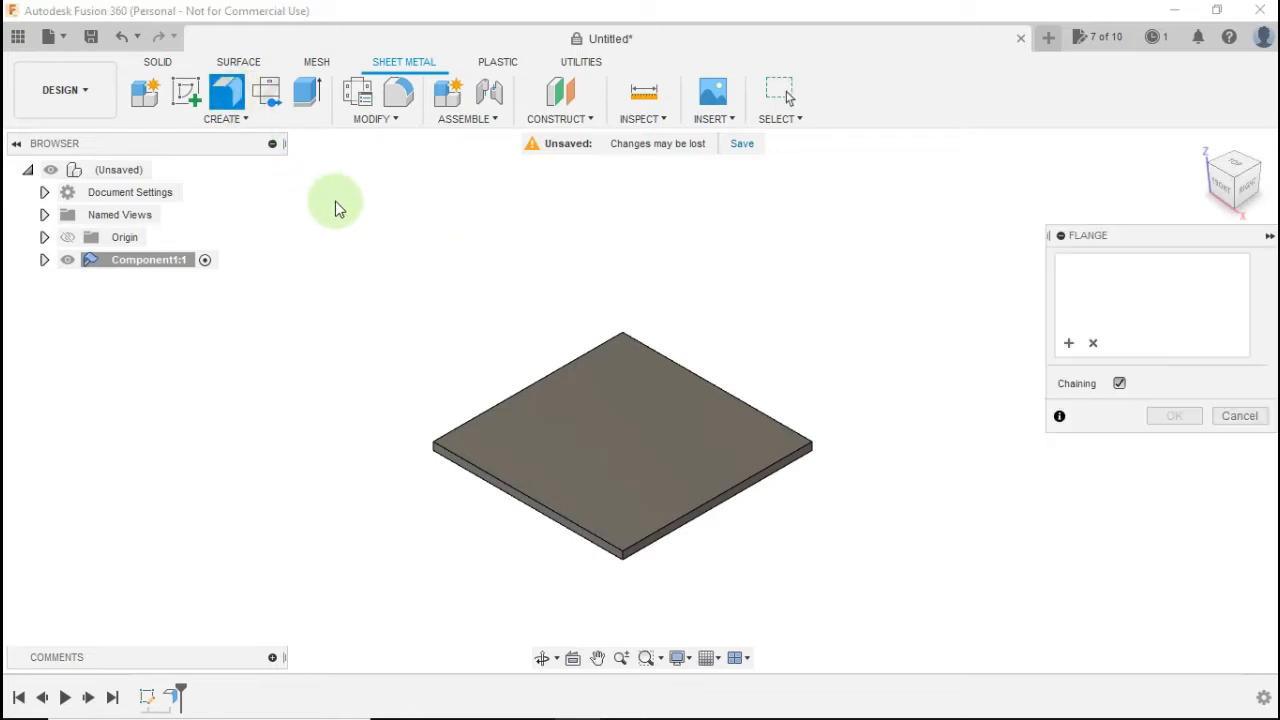
click(527, 384)
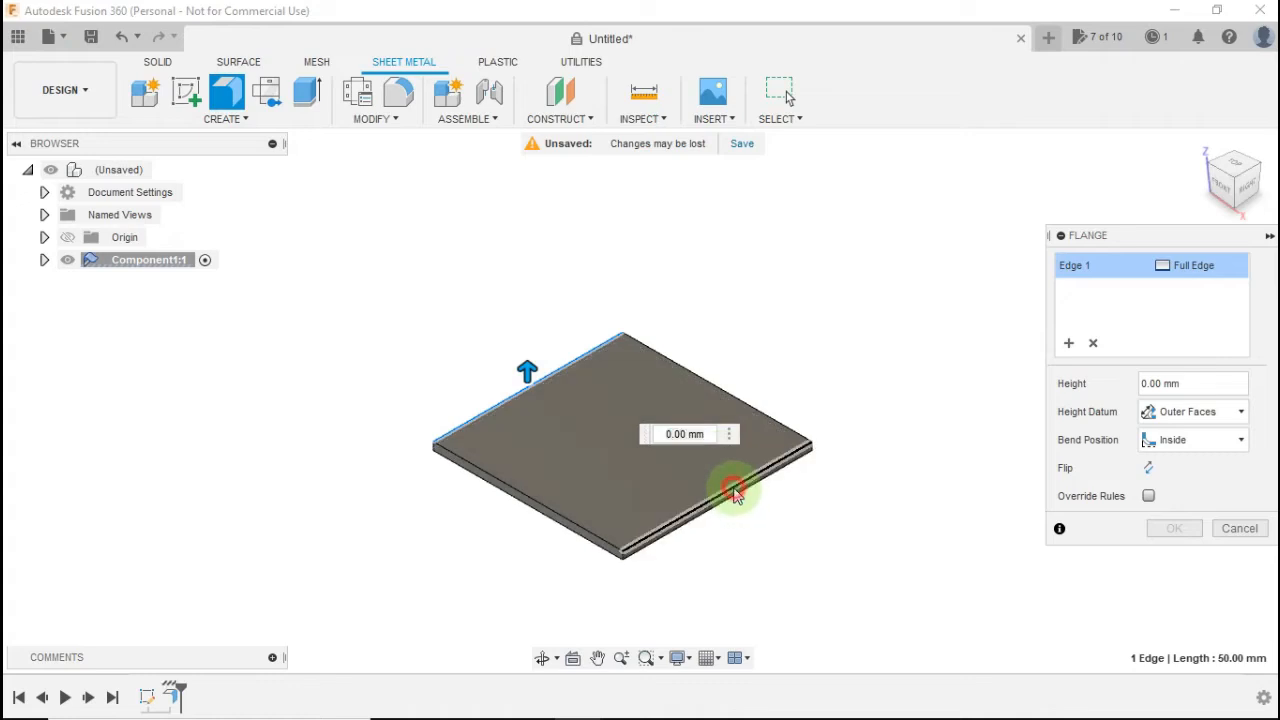
click(734, 493)
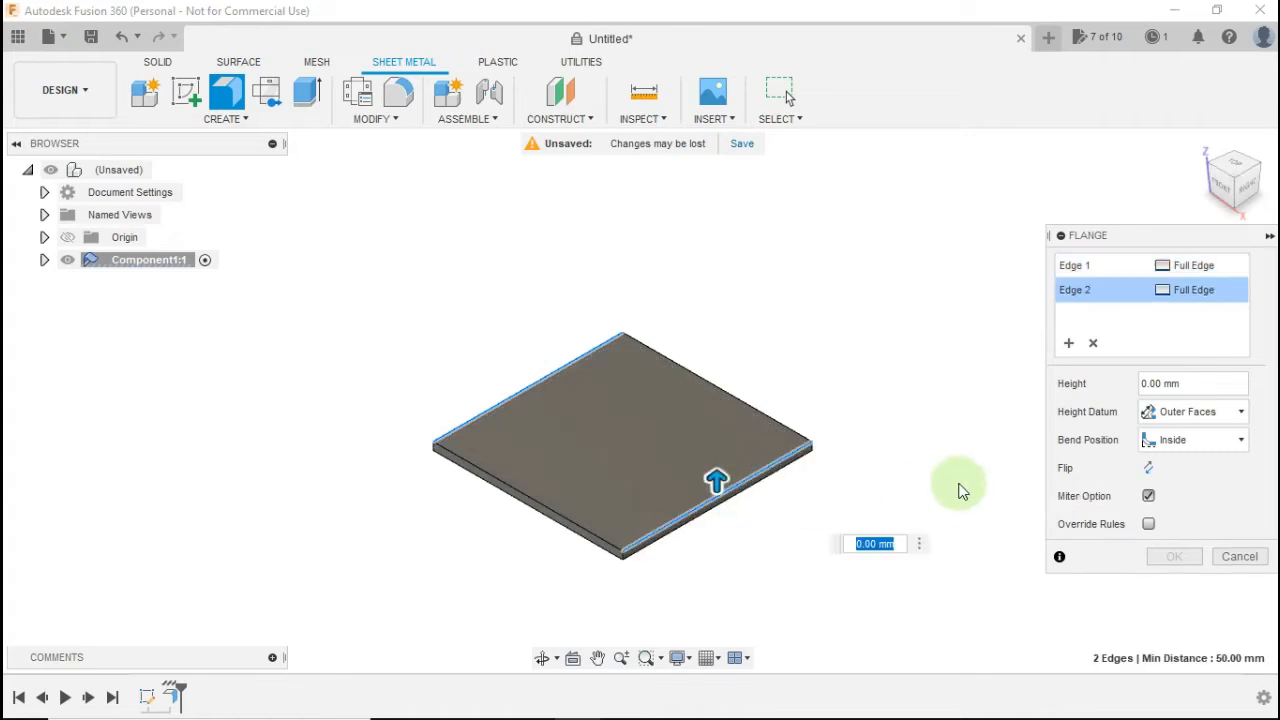
double_click(1163, 385)
text(5)
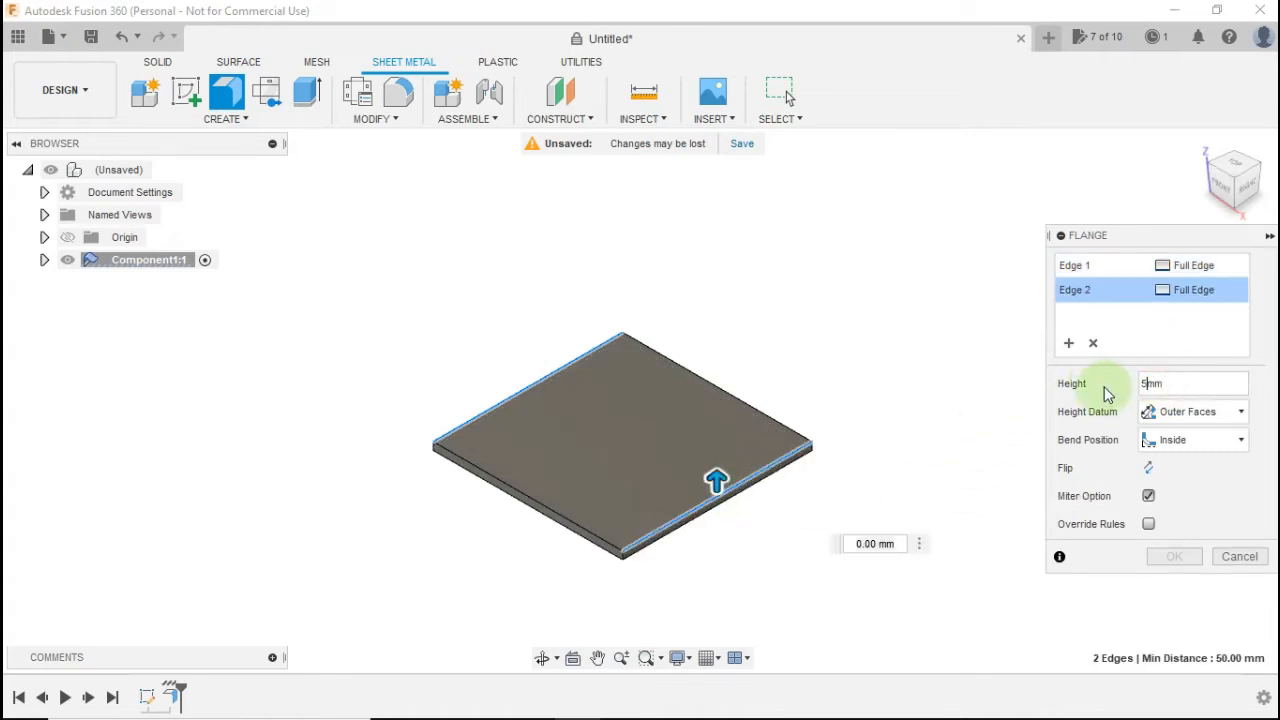
text(0)
click(1157, 330)
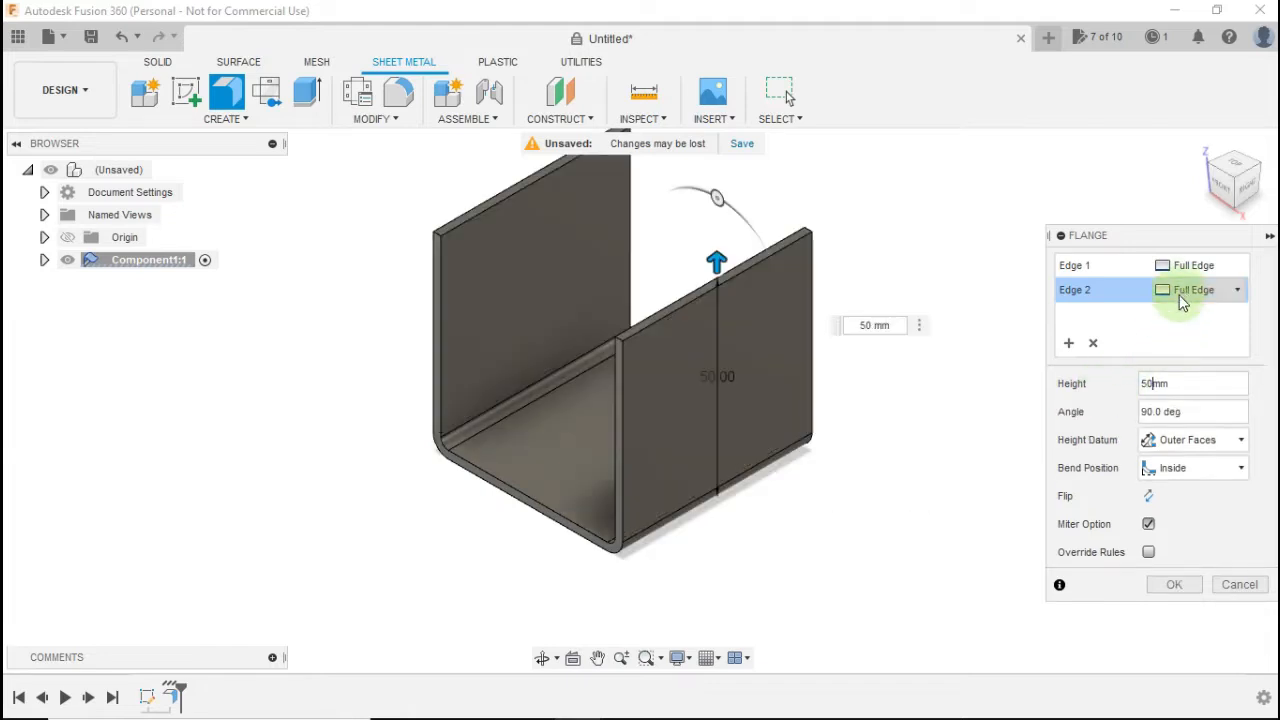
Set the bend angle of the two edge flanges to 45 degrees
double_click(1162, 412)
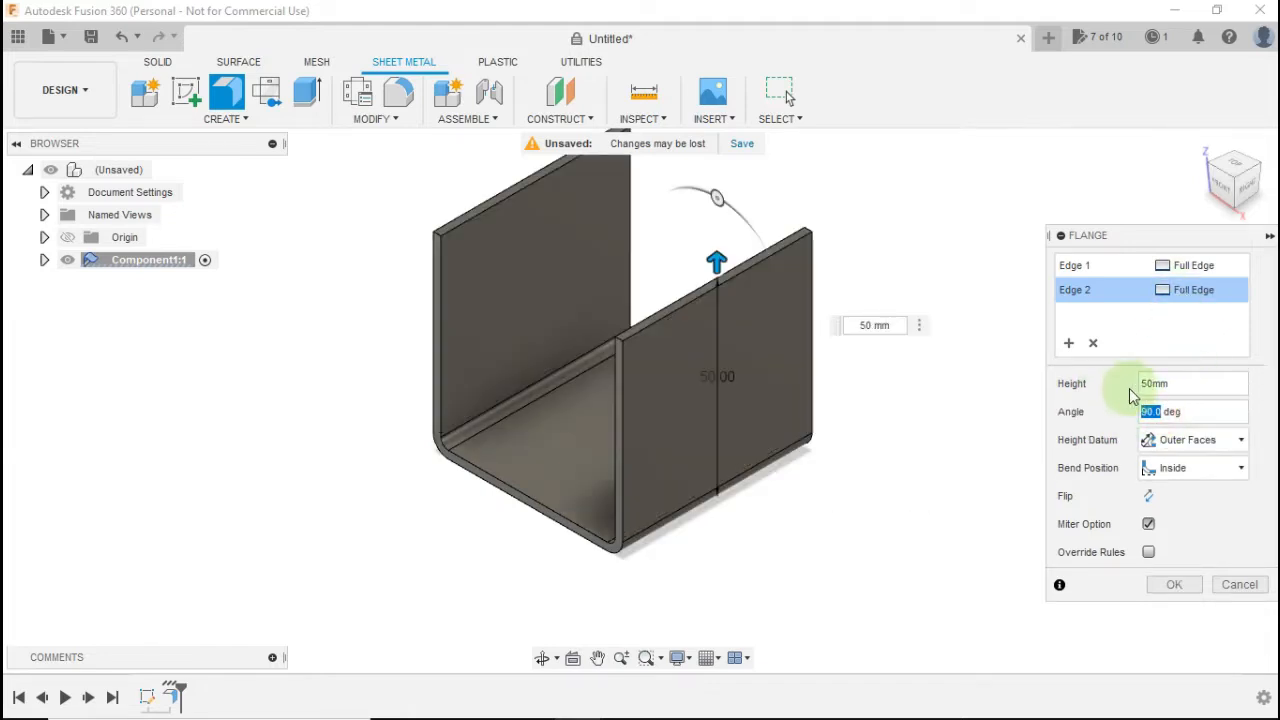
text(45)
click(1154, 349)
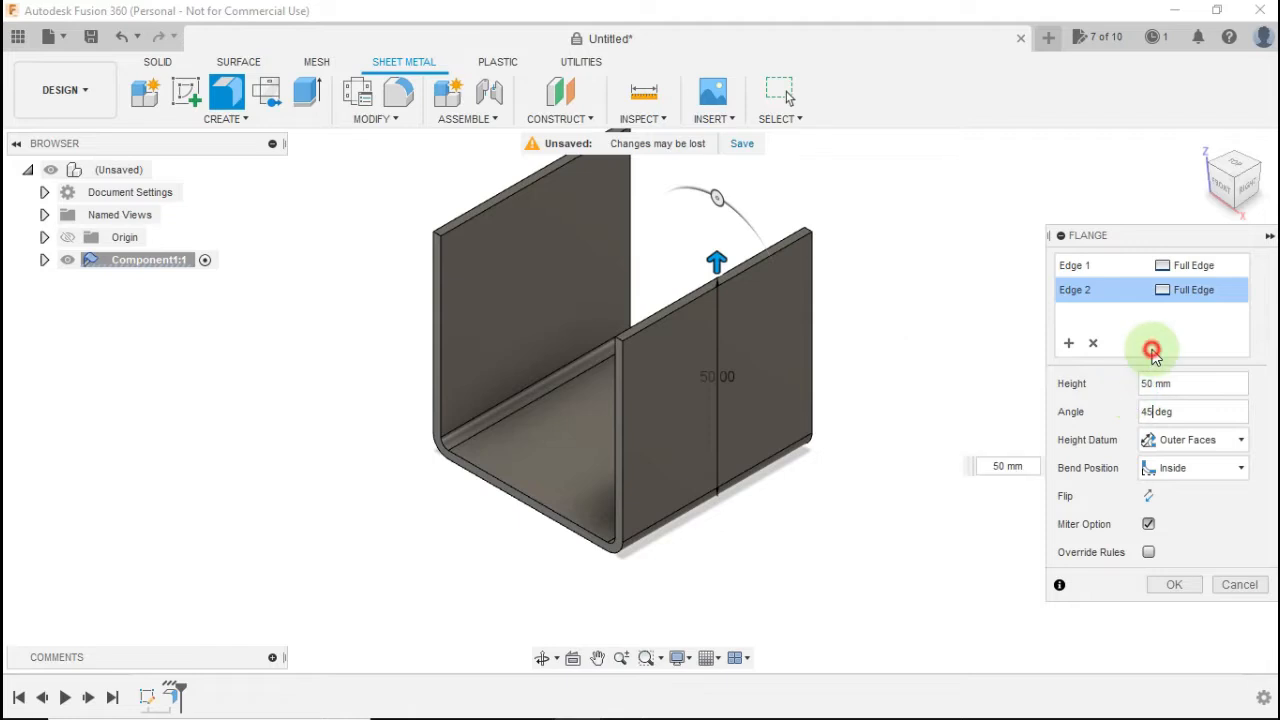
Change the width of the Edge 1 flange to Symmetric with a distance of 20 mm
scroll(885, 389, down, 3)
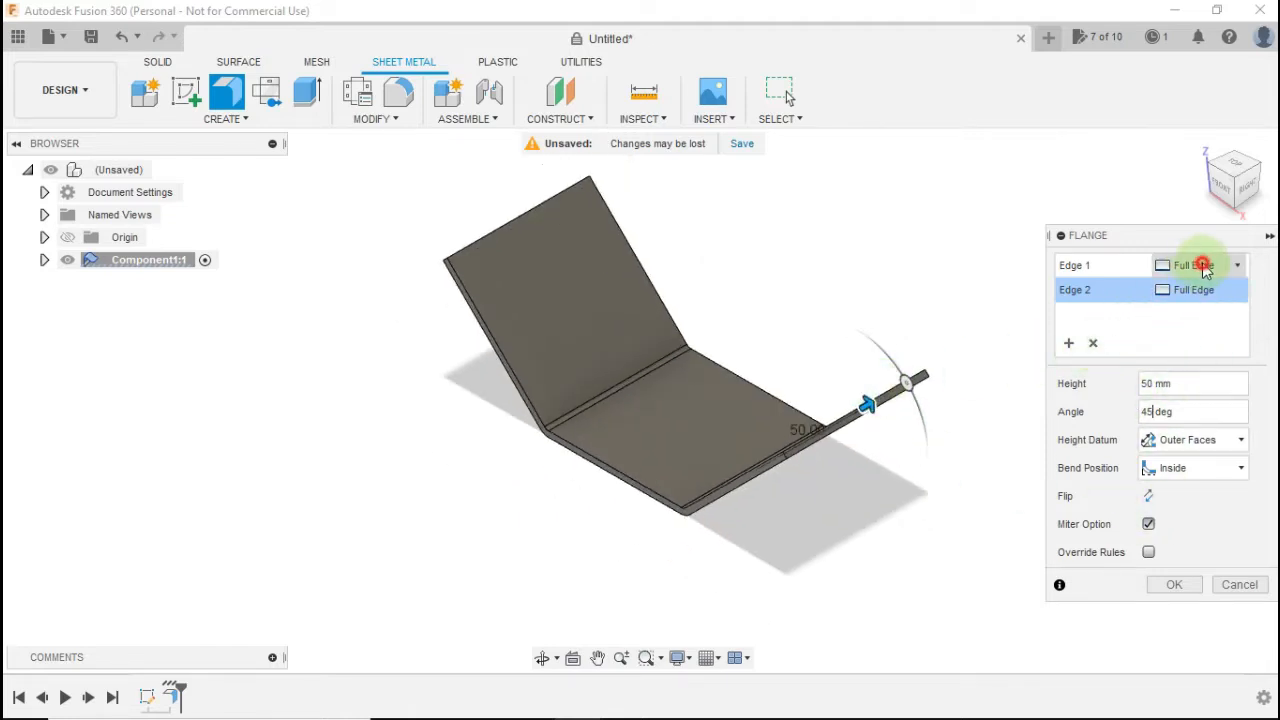
click(1205, 266)
click(1205, 308)
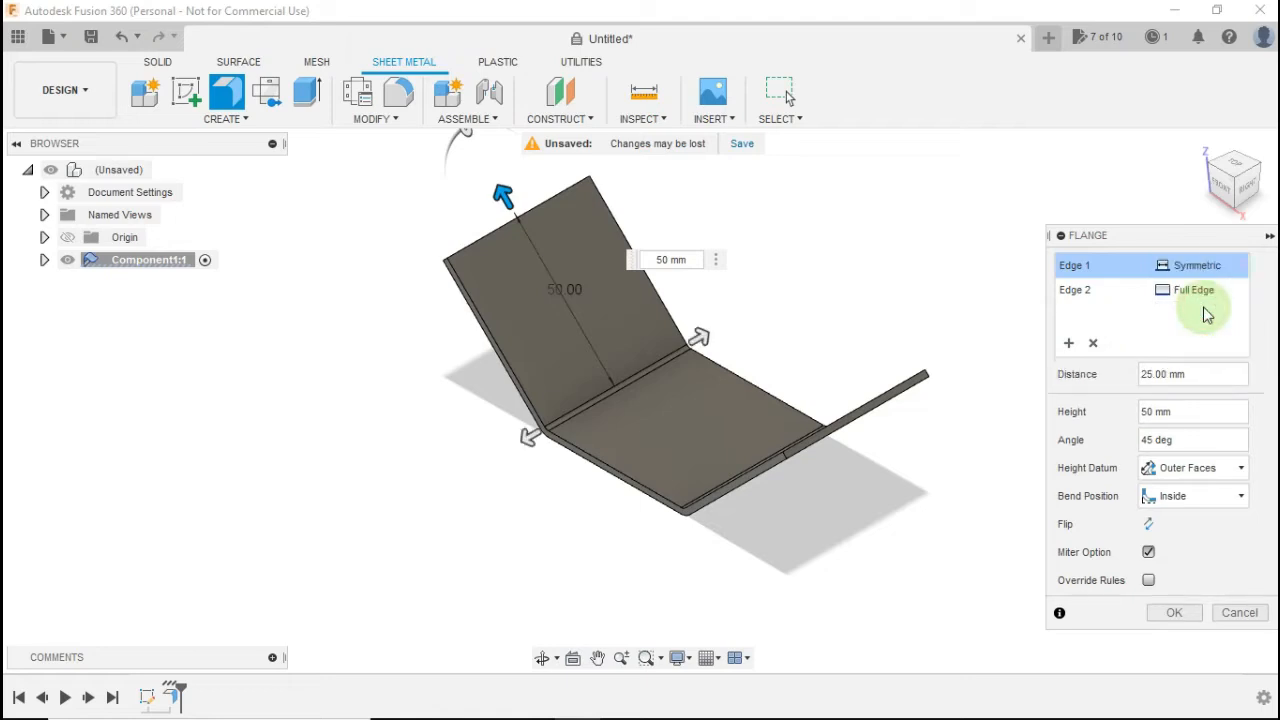
mouse_move(699, 336)
mouse_down()
mouse_move(816, 282)
mouse_move(686, 347)
mouse_up()
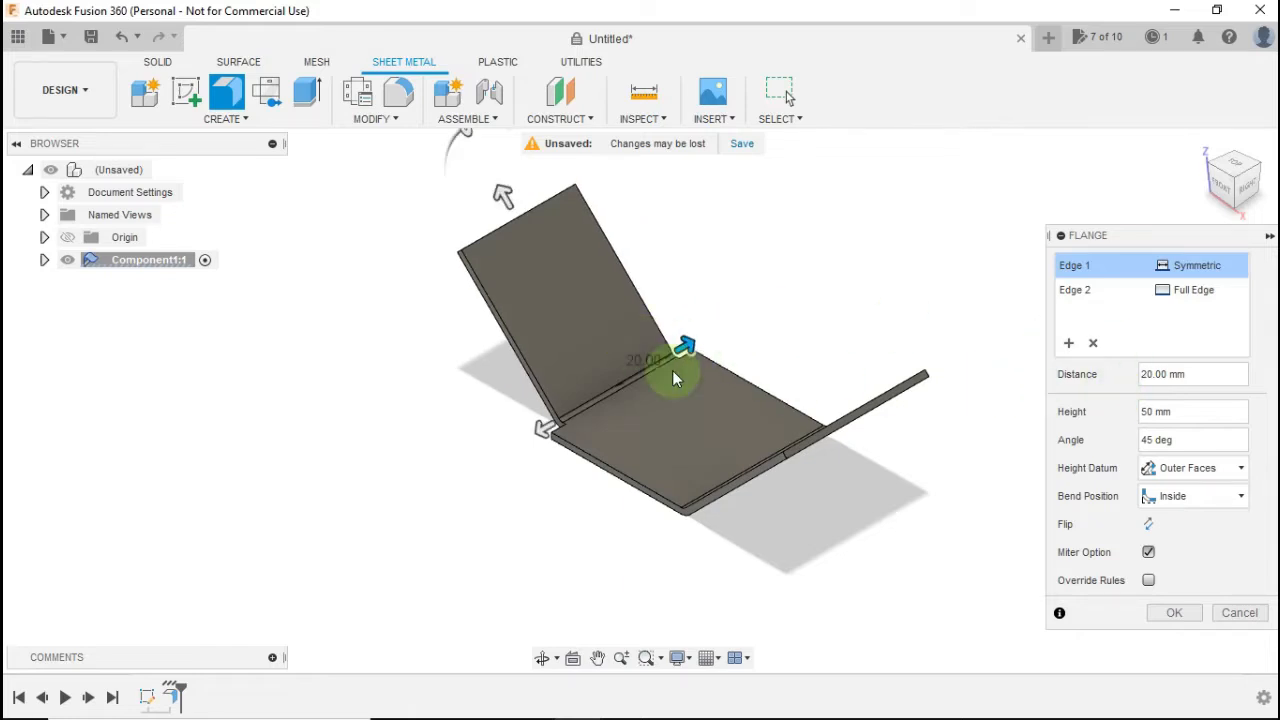
Change the width of the Edge 2 flange to Symmetric and set its distance to 20 mm
click(1201, 303)
click(1203, 300)
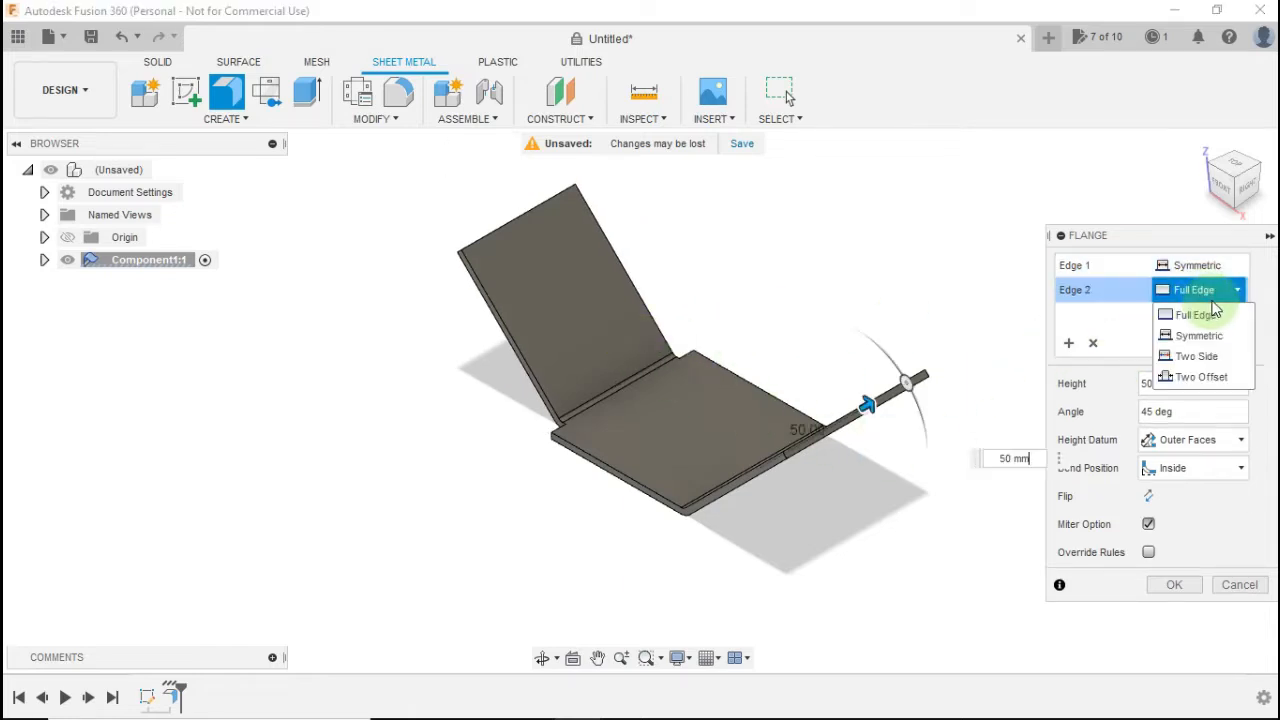
click(1206, 300)
click(1210, 300)
click(1205, 336)
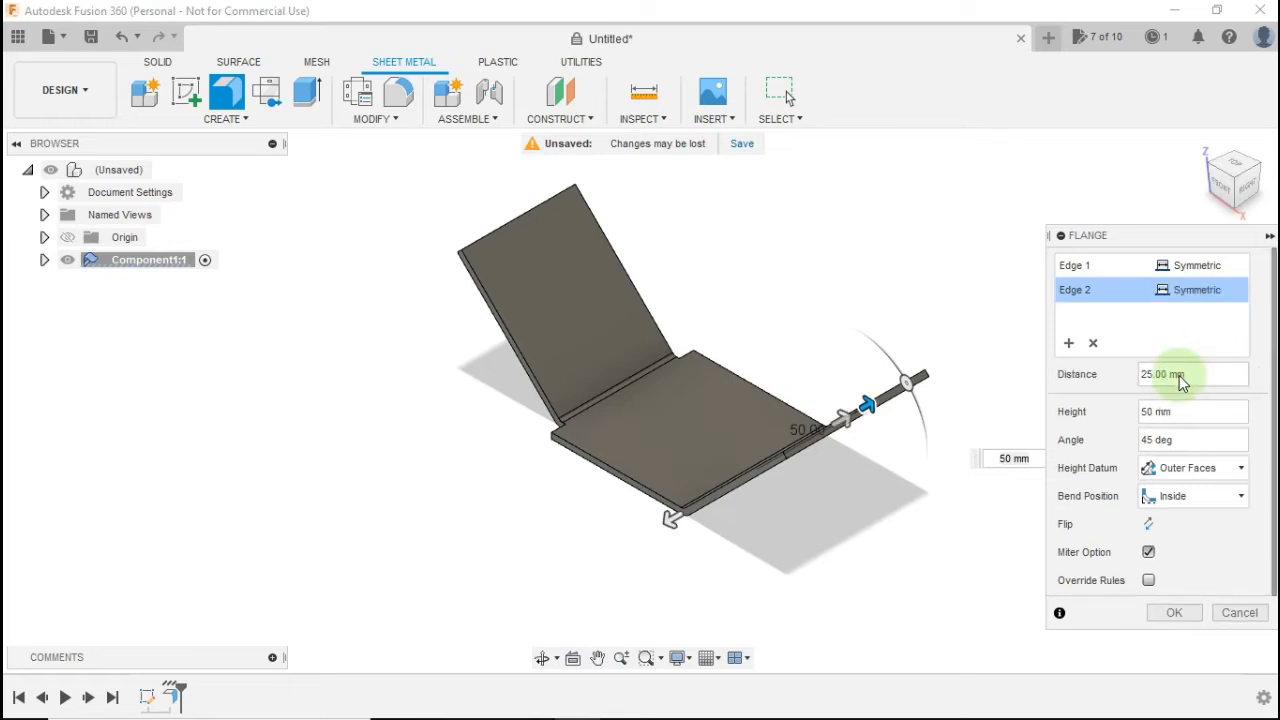
click(1166, 375)
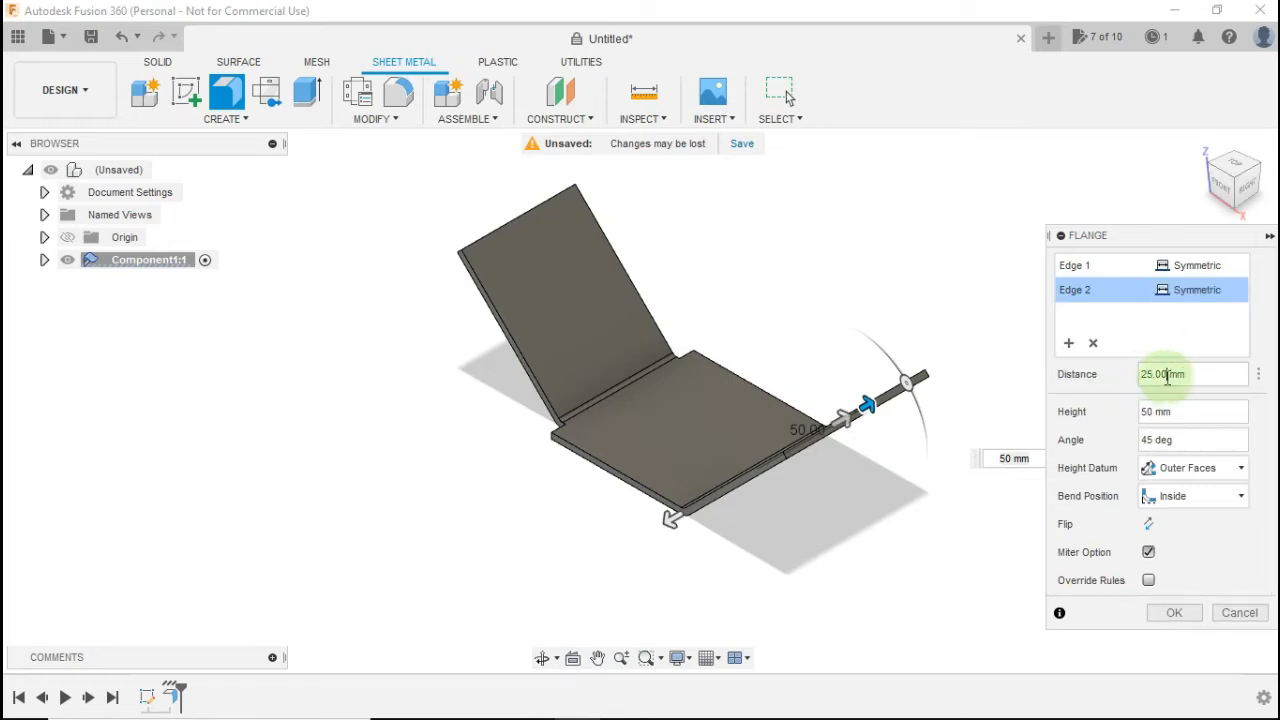
key(BackSpace)
key(BackSpace)
key(BackSpace)
key(BackSpace)
key(BackSpace)
text(20)
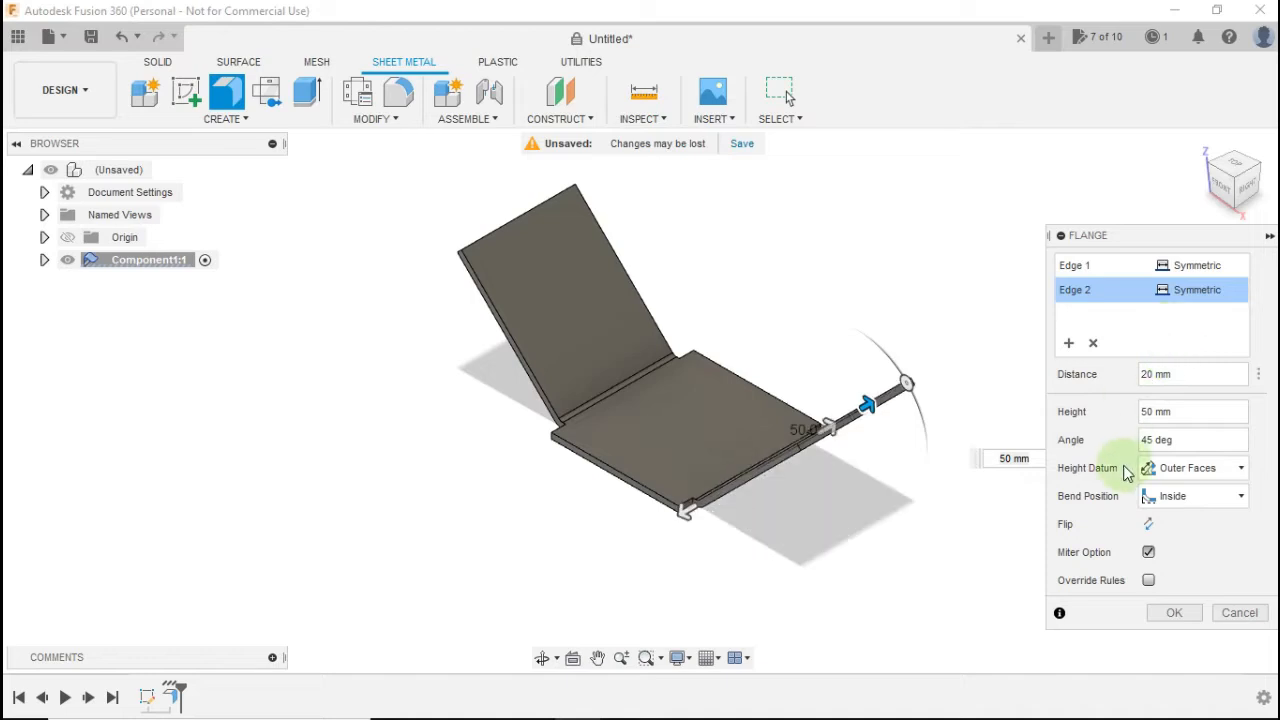
Accept the angled flanges and start a 50 mm high flange on the plate's two remaining opposite edges
click(1167, 616)
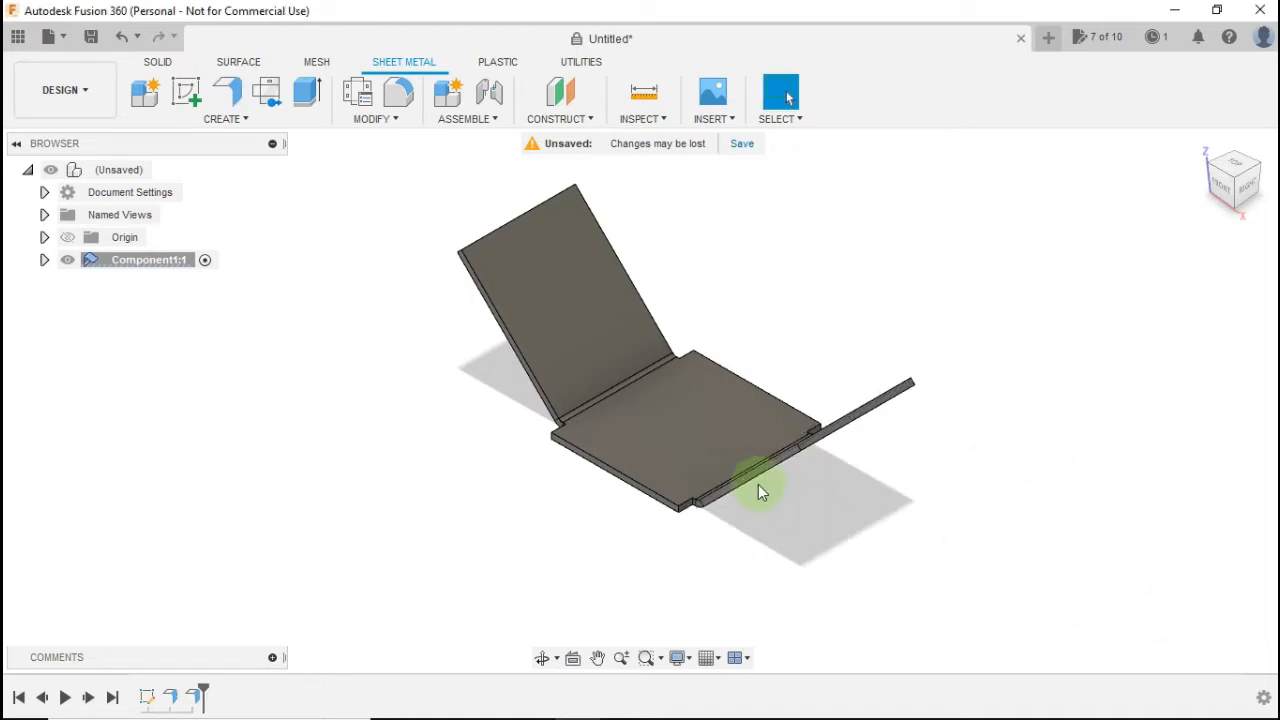
shift+middle_drag(727, 508, 738, 482)
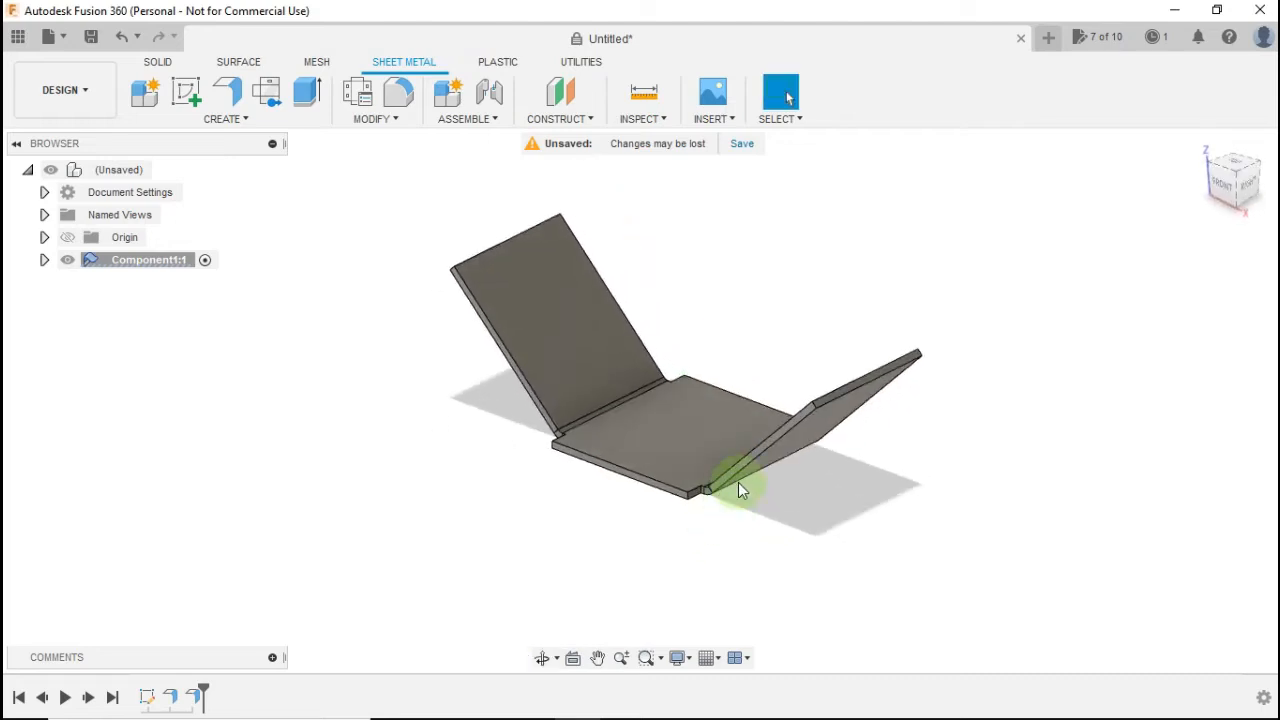
click(227, 92)
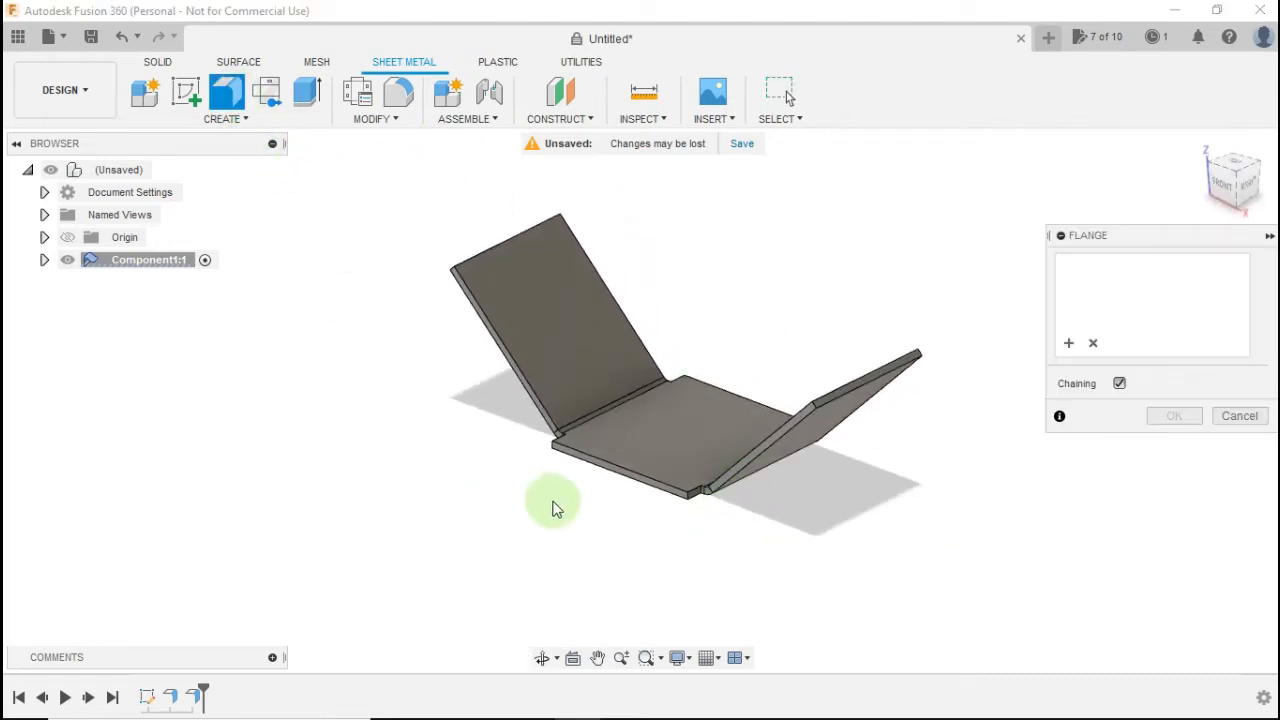
click(631, 490)
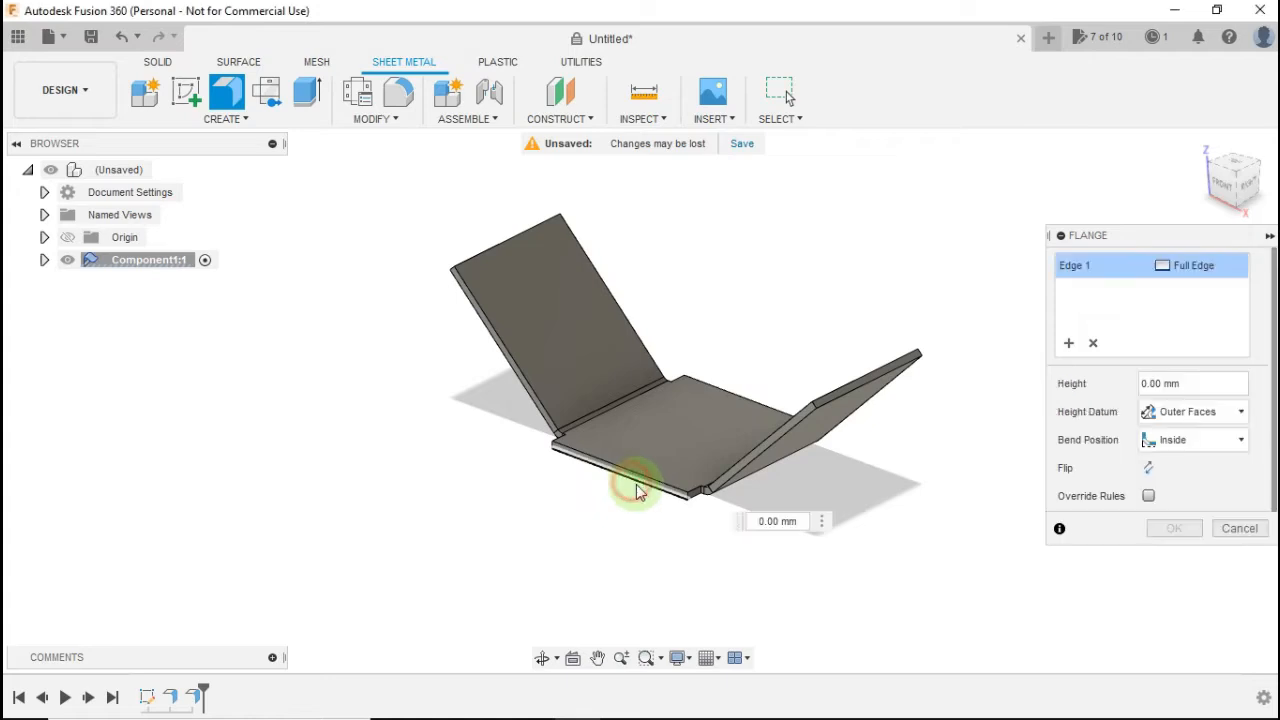
mouse_move(631, 490)
shift+middle_down()
mouse_move(743, 514)
mouse_move(749, 471)
mouse_move(626, 467)
shift+middle_up()
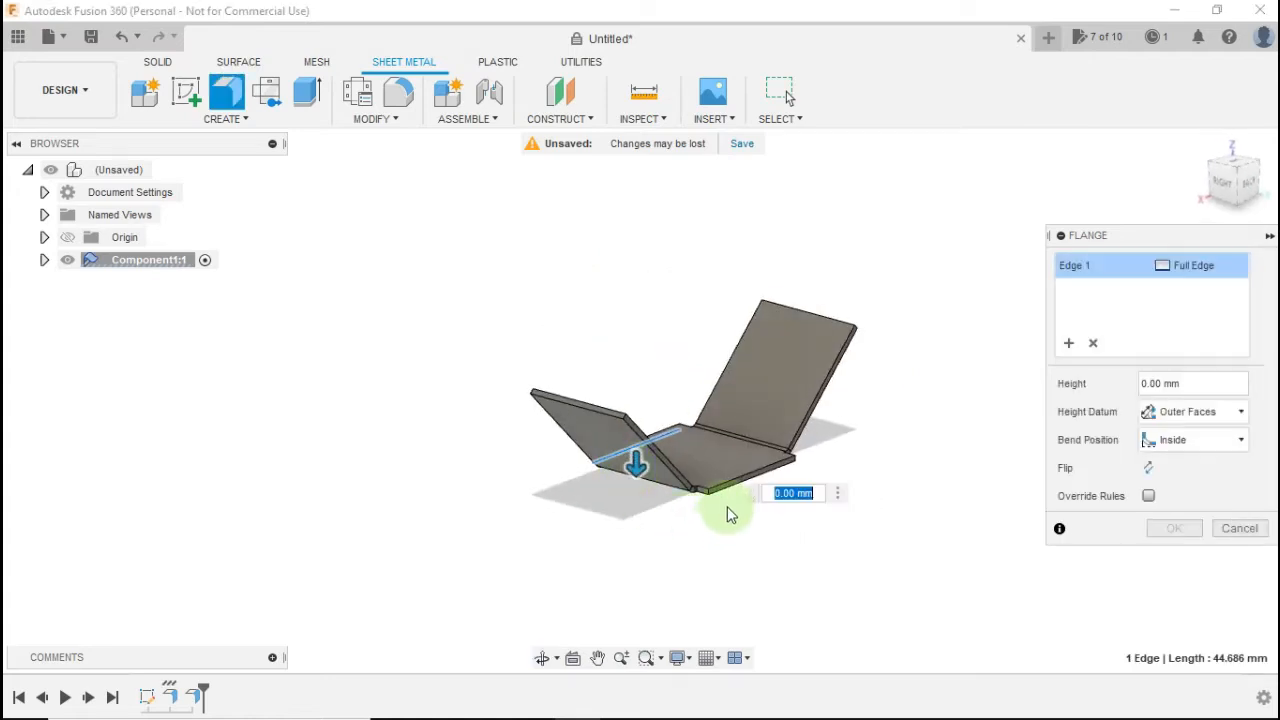
click(730, 500)
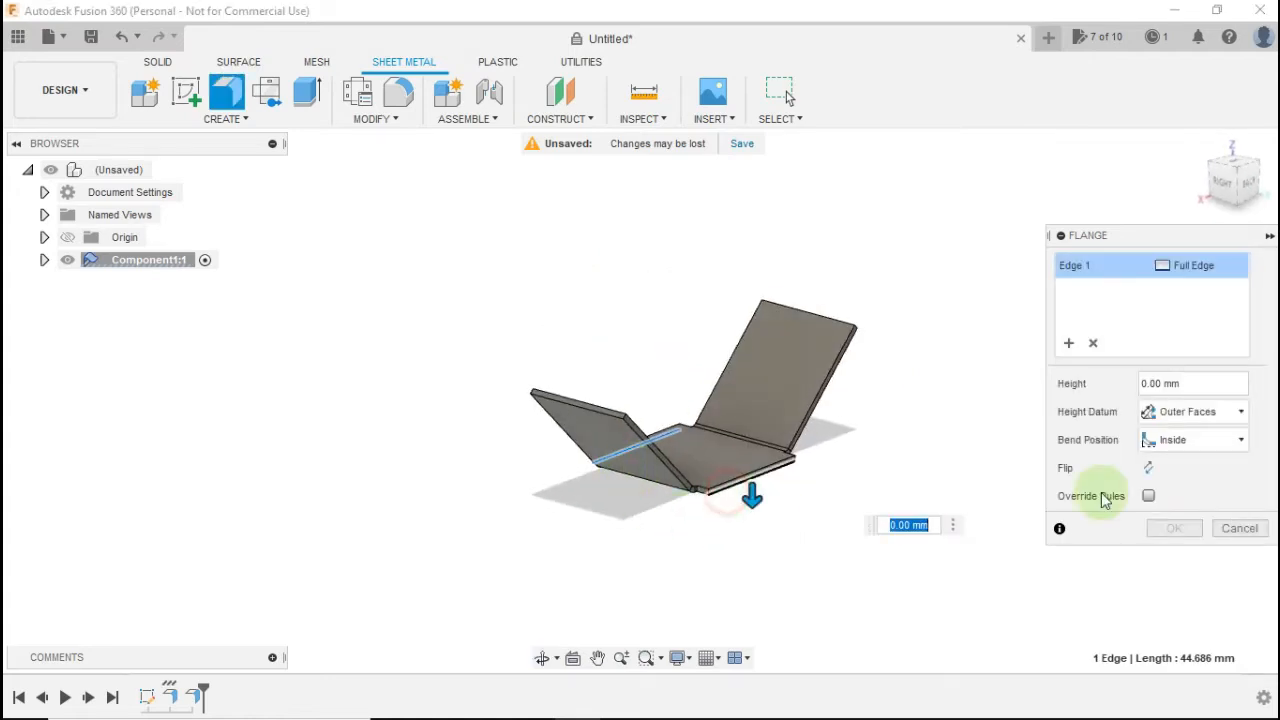
click(1165, 383)
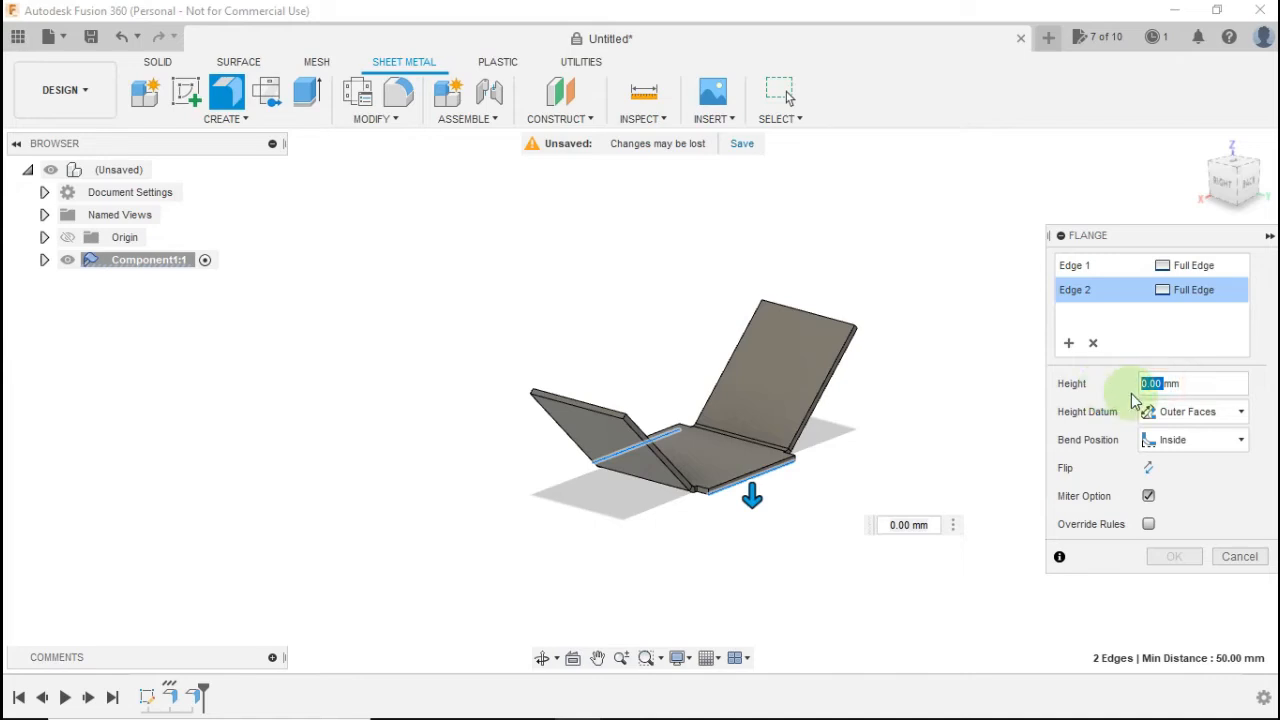
text(50)
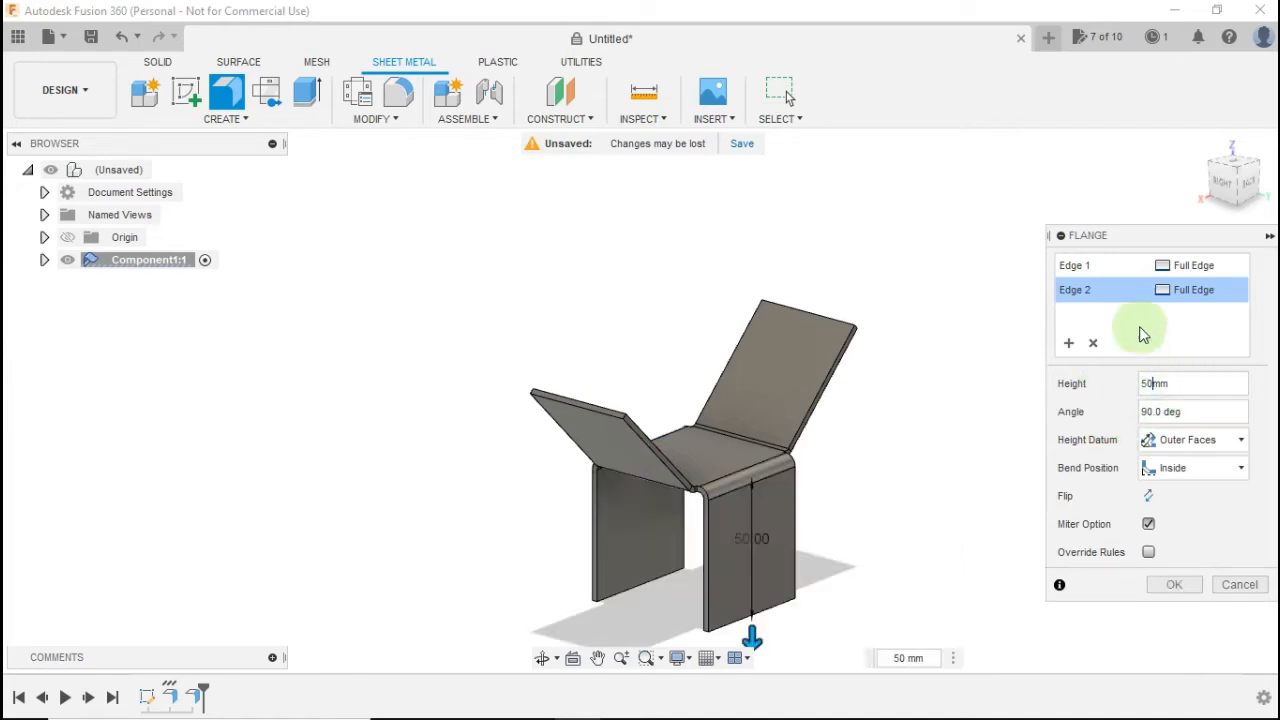
Change the width of the new flange's Edge 1 to Symmetric with a distance of 20 mm
click(1218, 265)
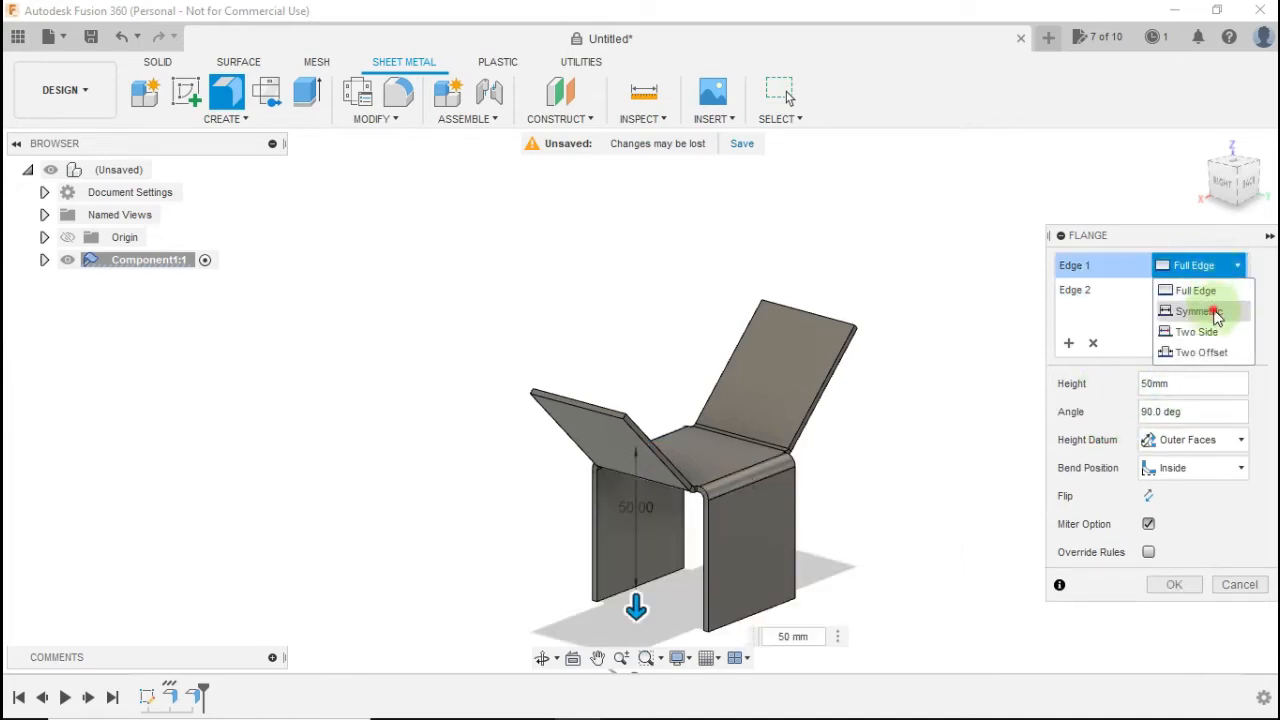
click(1205, 310)
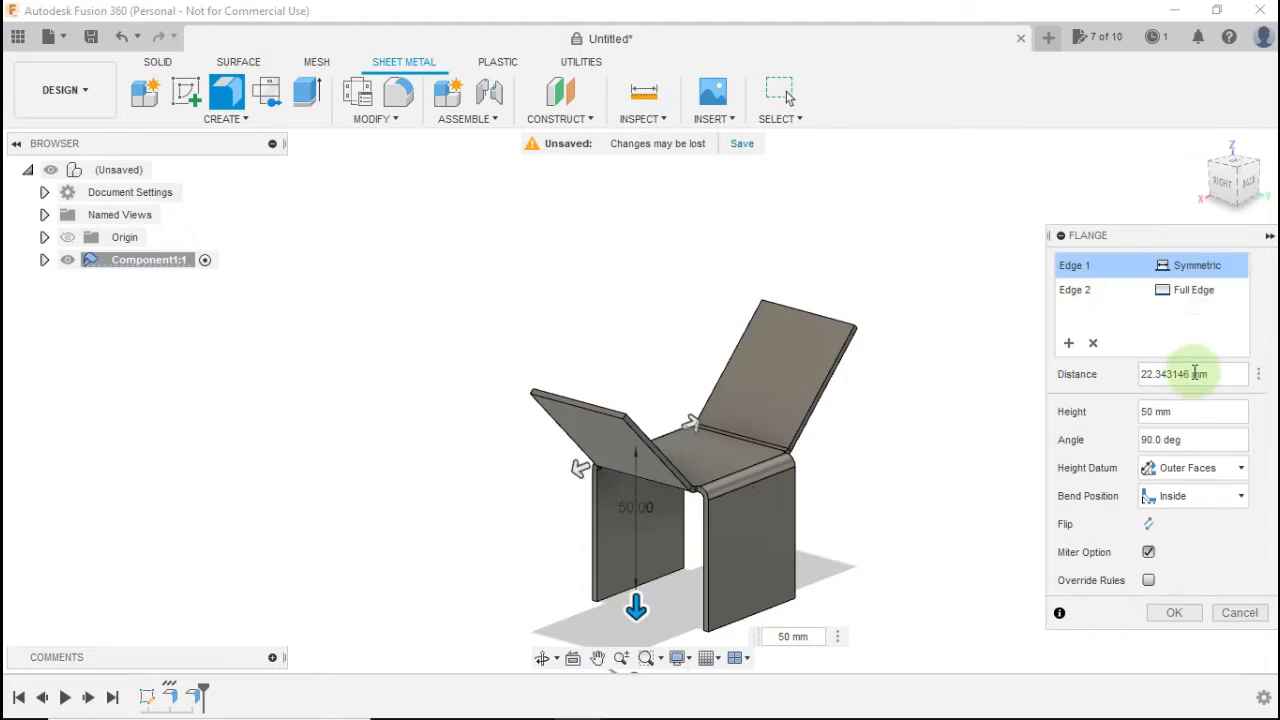
drag(1193, 373, 1134, 375)
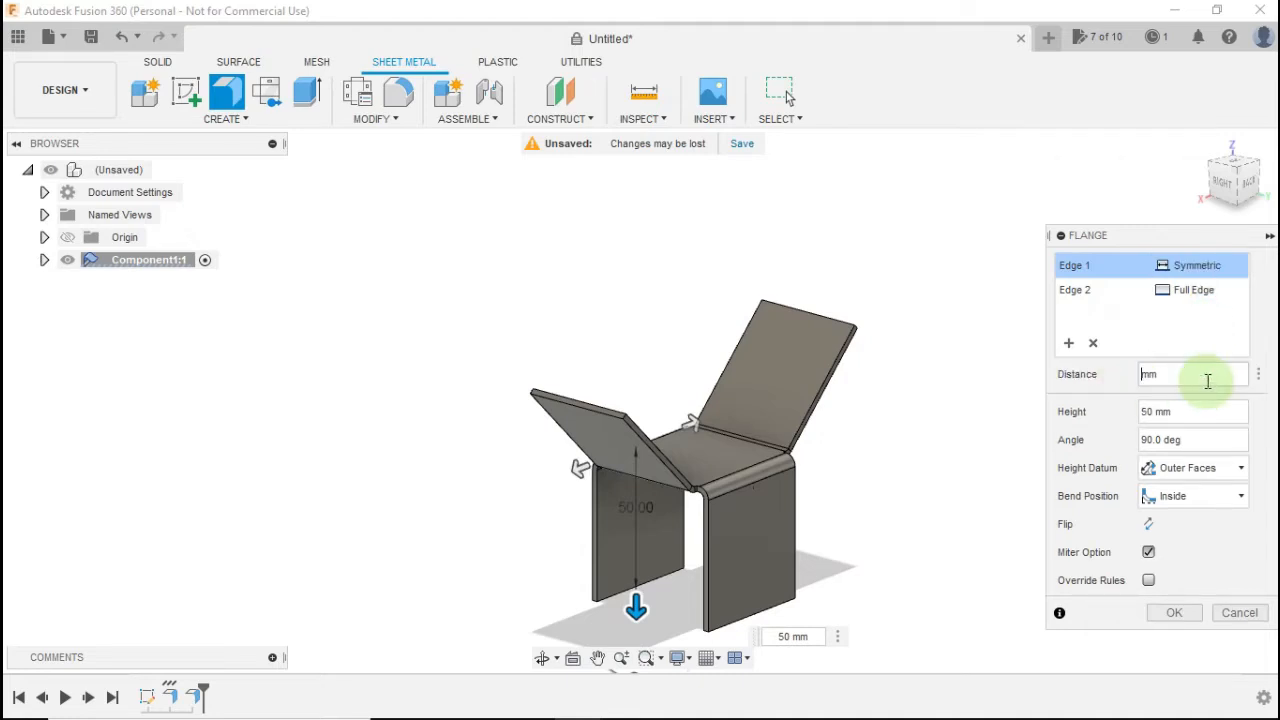
text(20)
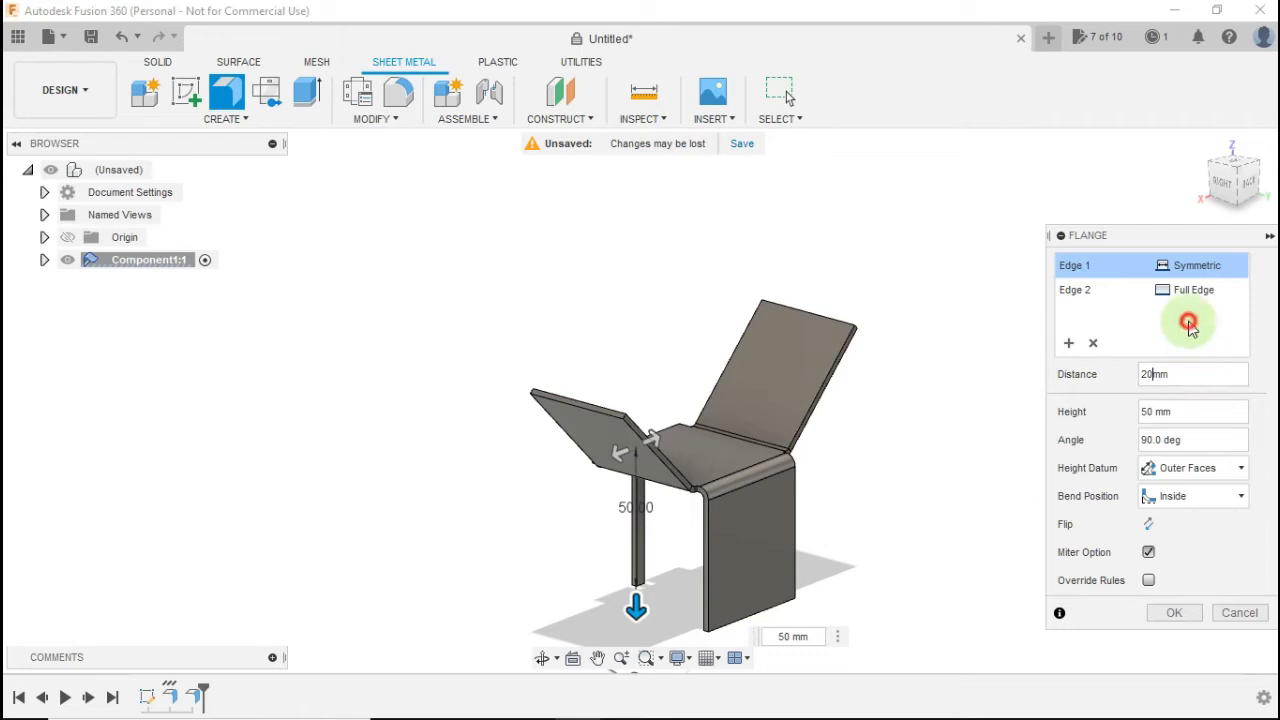
Change the width of the new flange's Edge 2 to Symmetric with a distance of 20 mm and complete the flange
click(1210, 292)
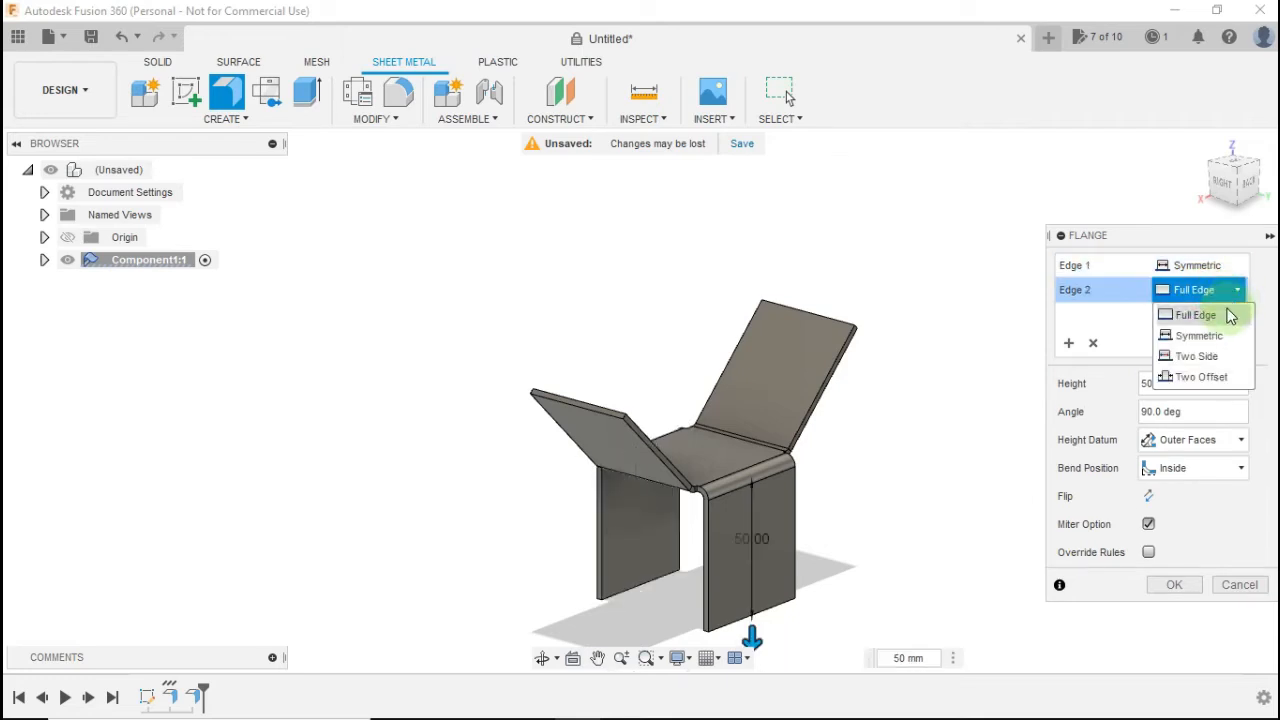
click(1205, 336)
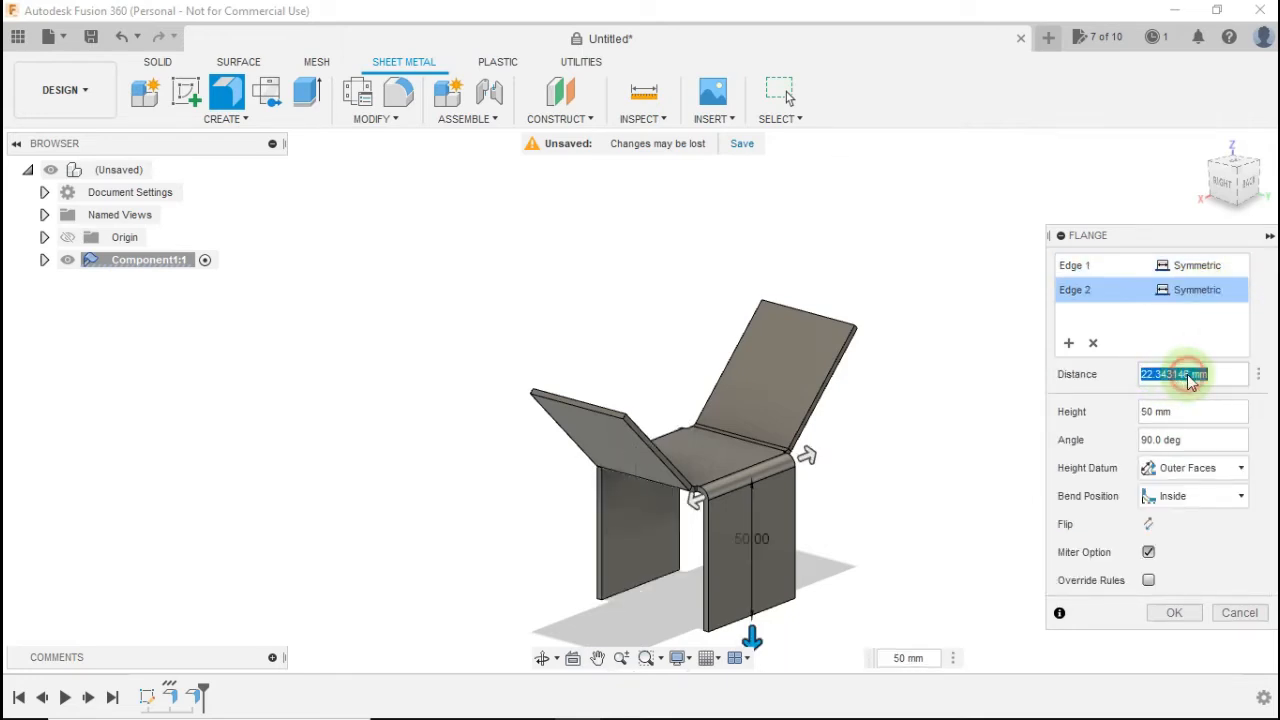
drag(1190, 374, 1100, 380)
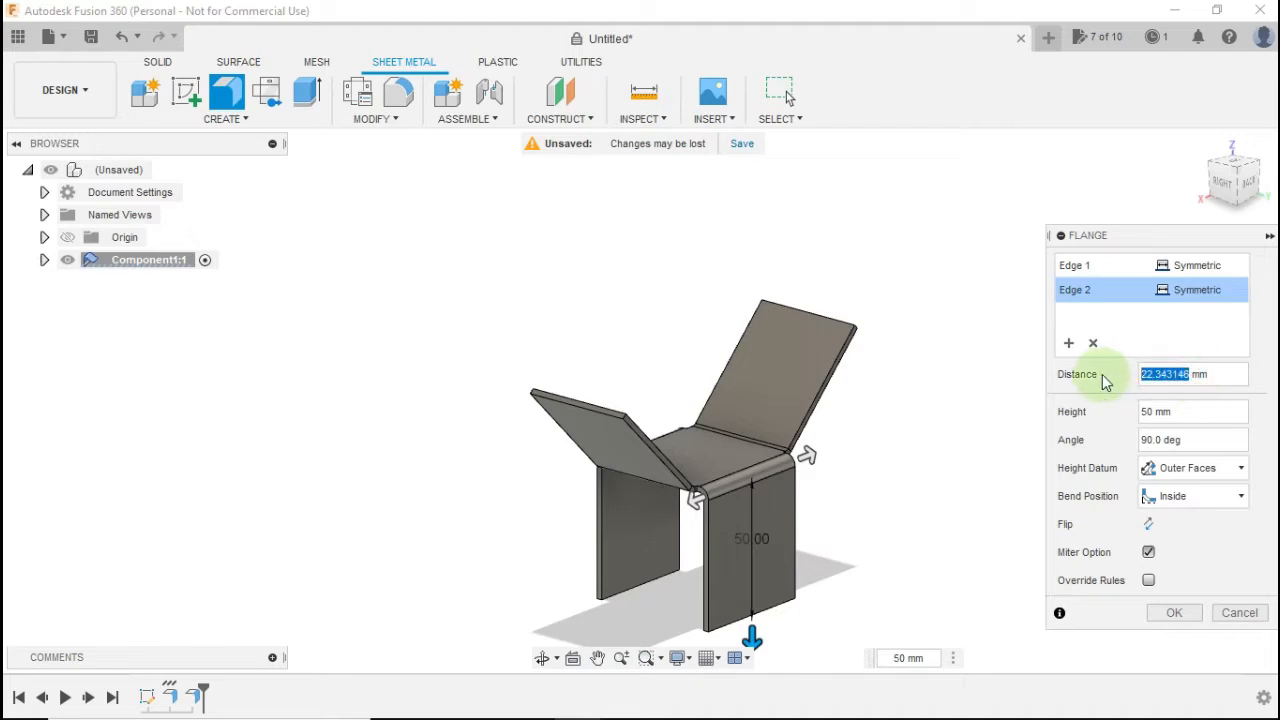
text(20)
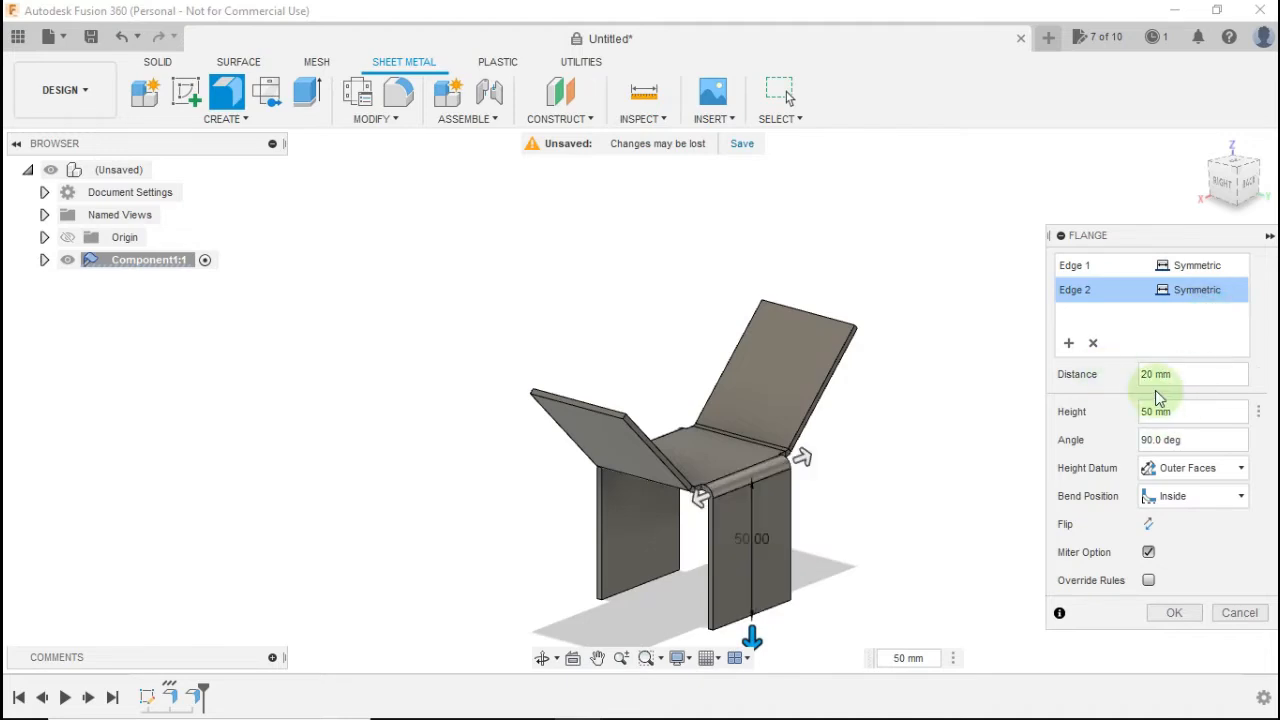
click(1172, 612)
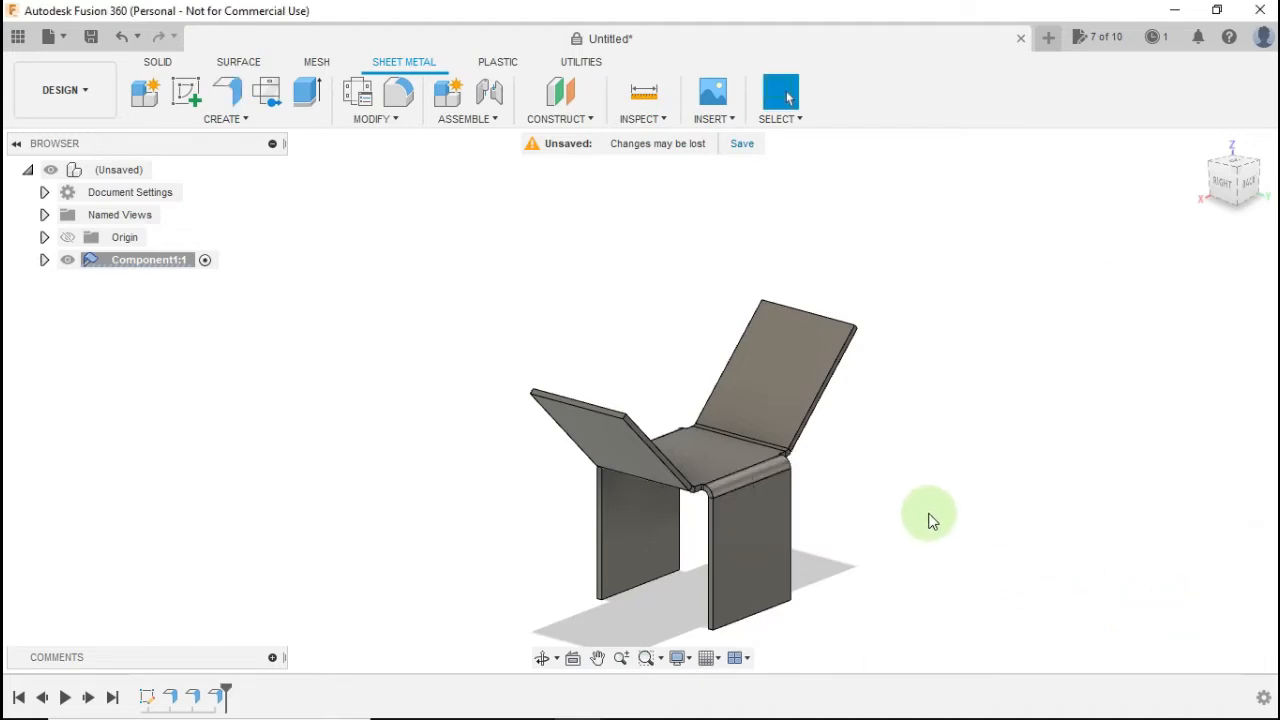
shift+middle_drag(800, 487, 954, 530)
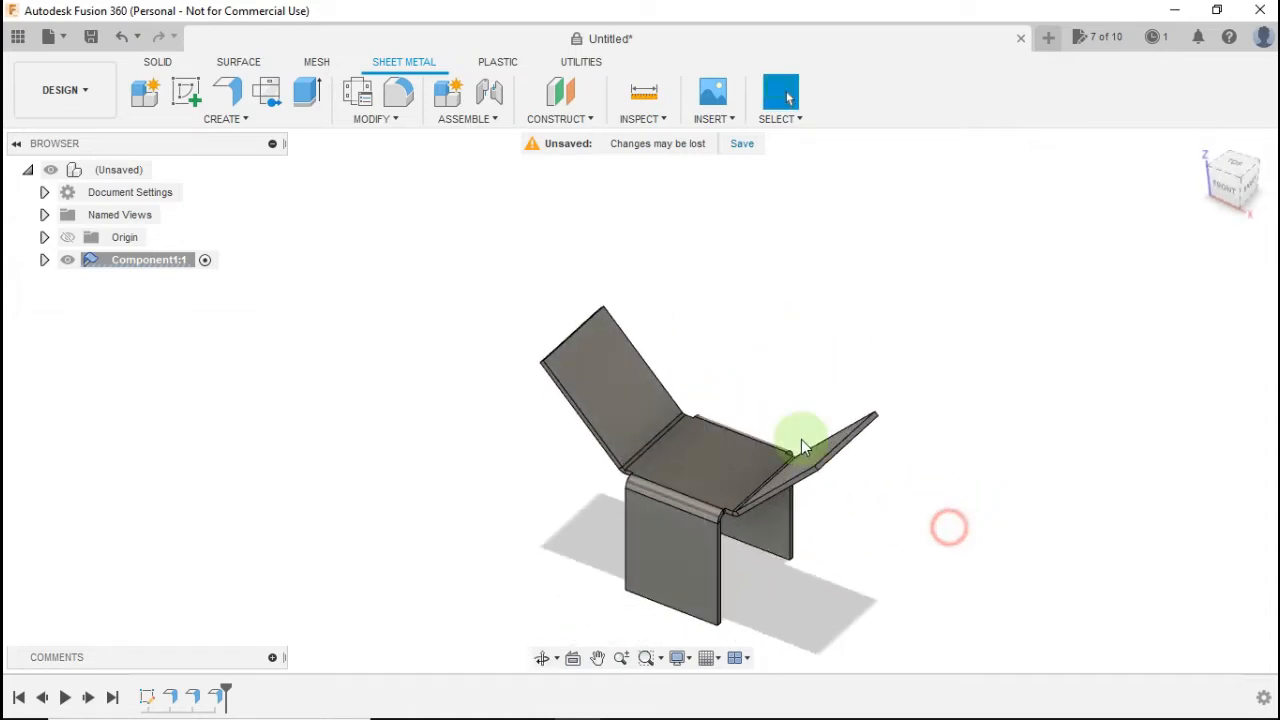
Start a Full Round Fillet that rounds the free end of the left angled flange across its full width
click(396, 94)
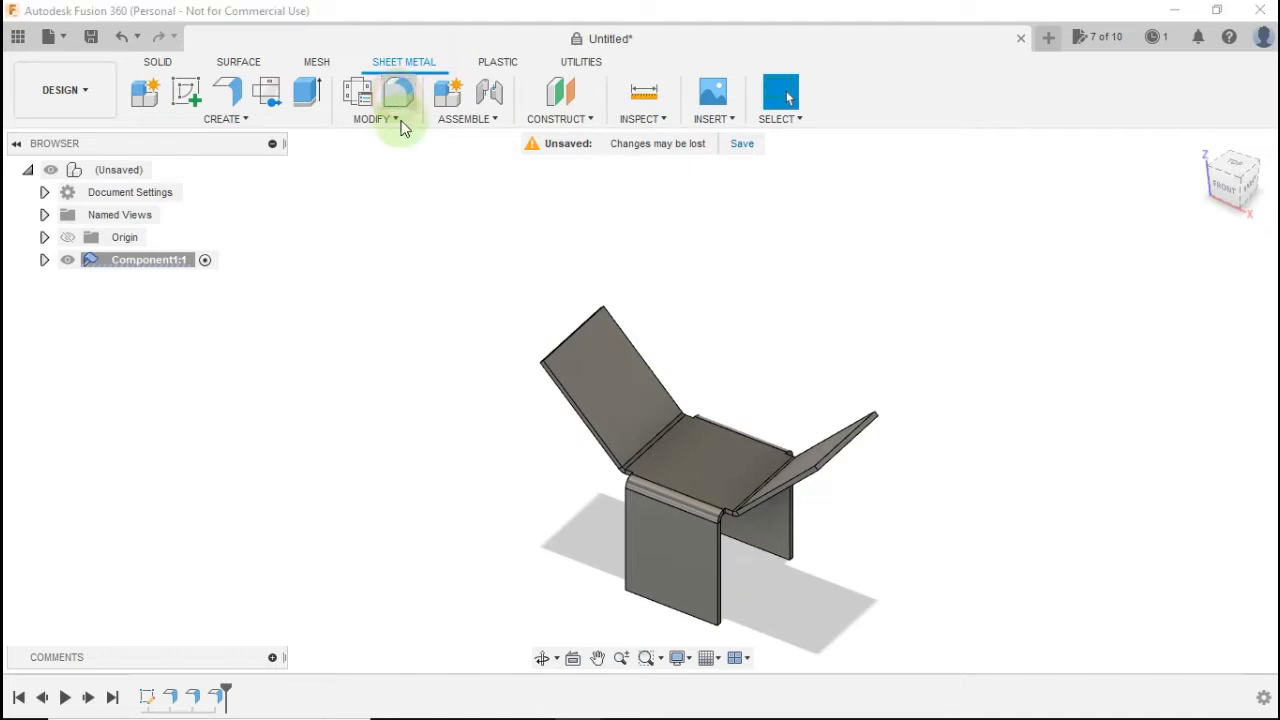
scroll(573, 341, up, 5)
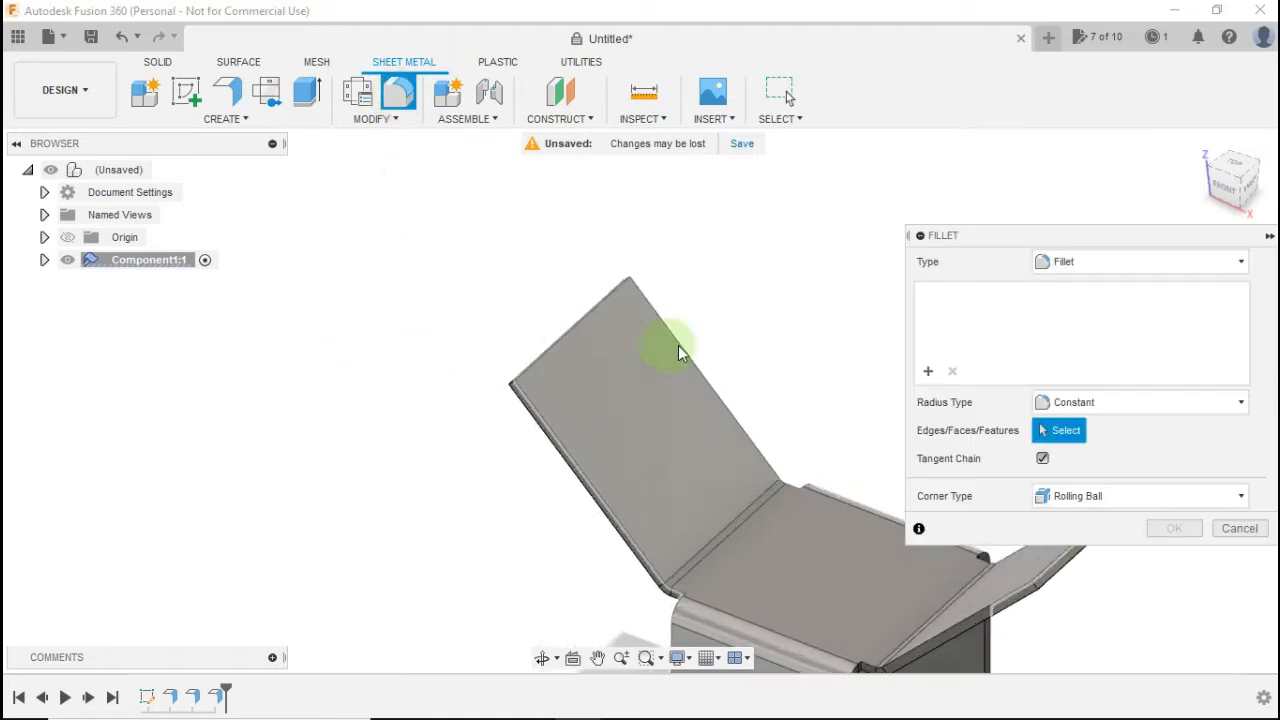
click(1238, 266)
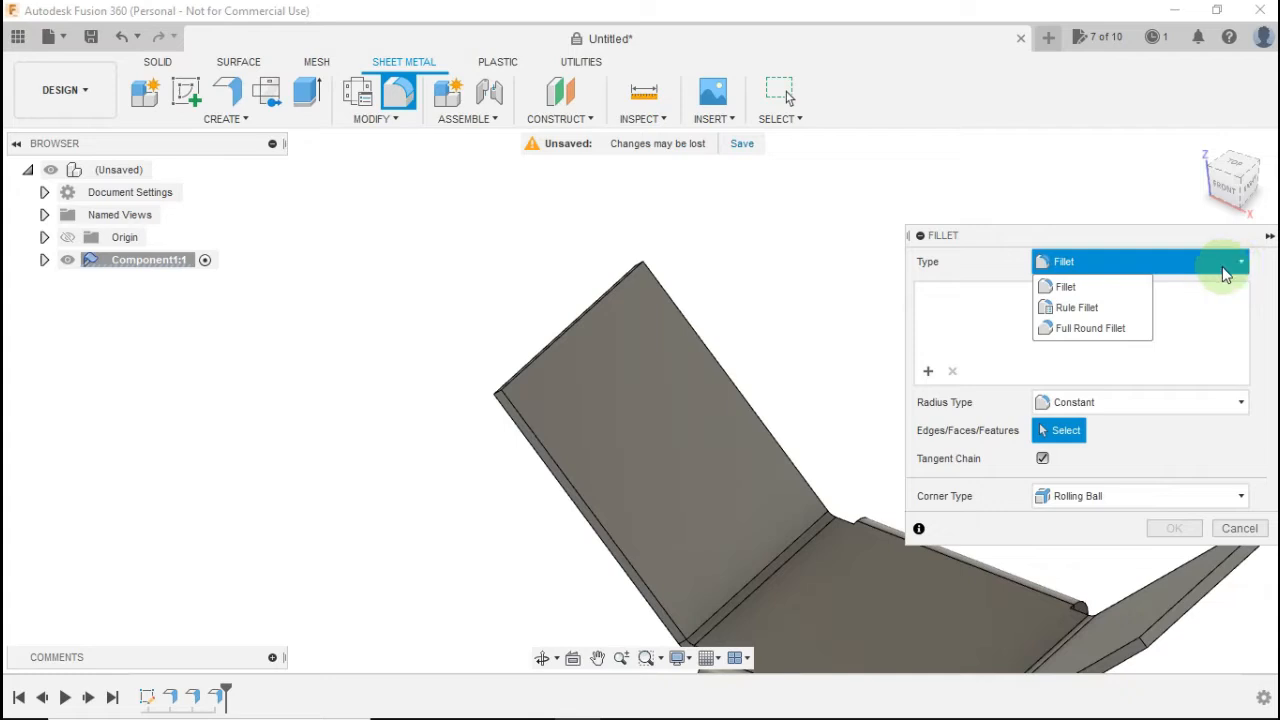
click(1120, 328)
scroll(610, 344, up, 3)
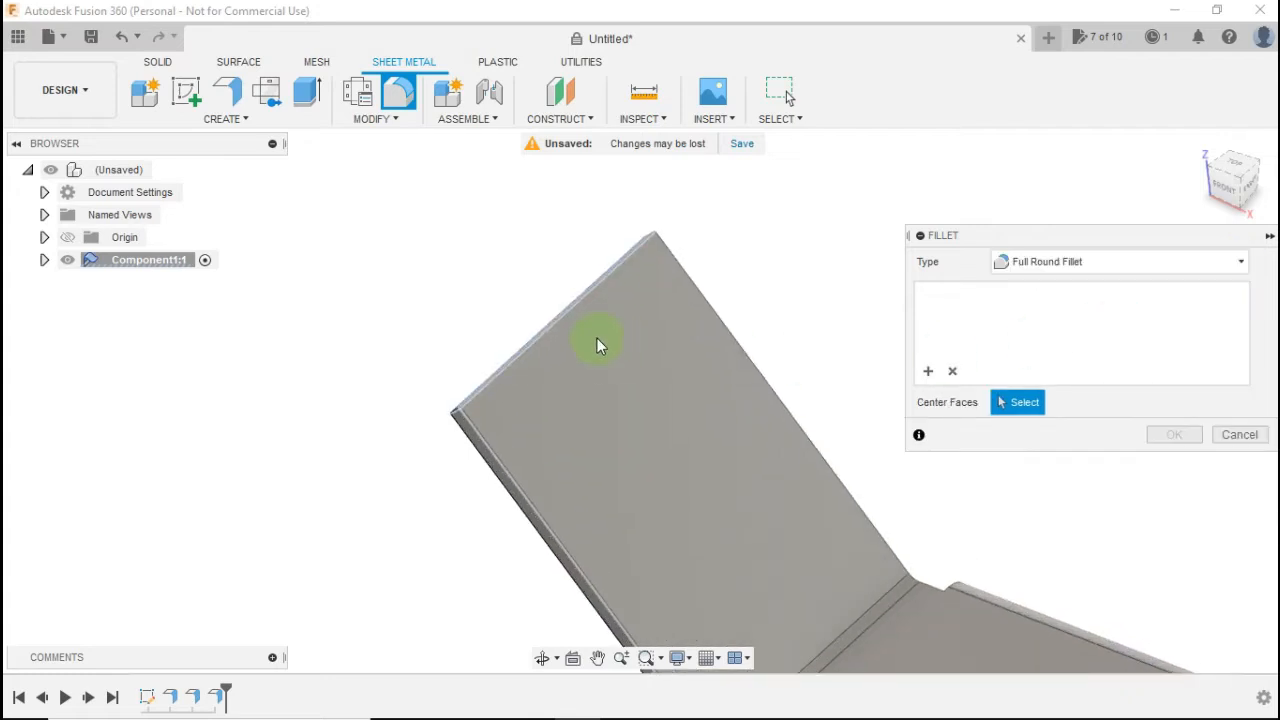
shift+middle_drag(597, 338, 631, 367)
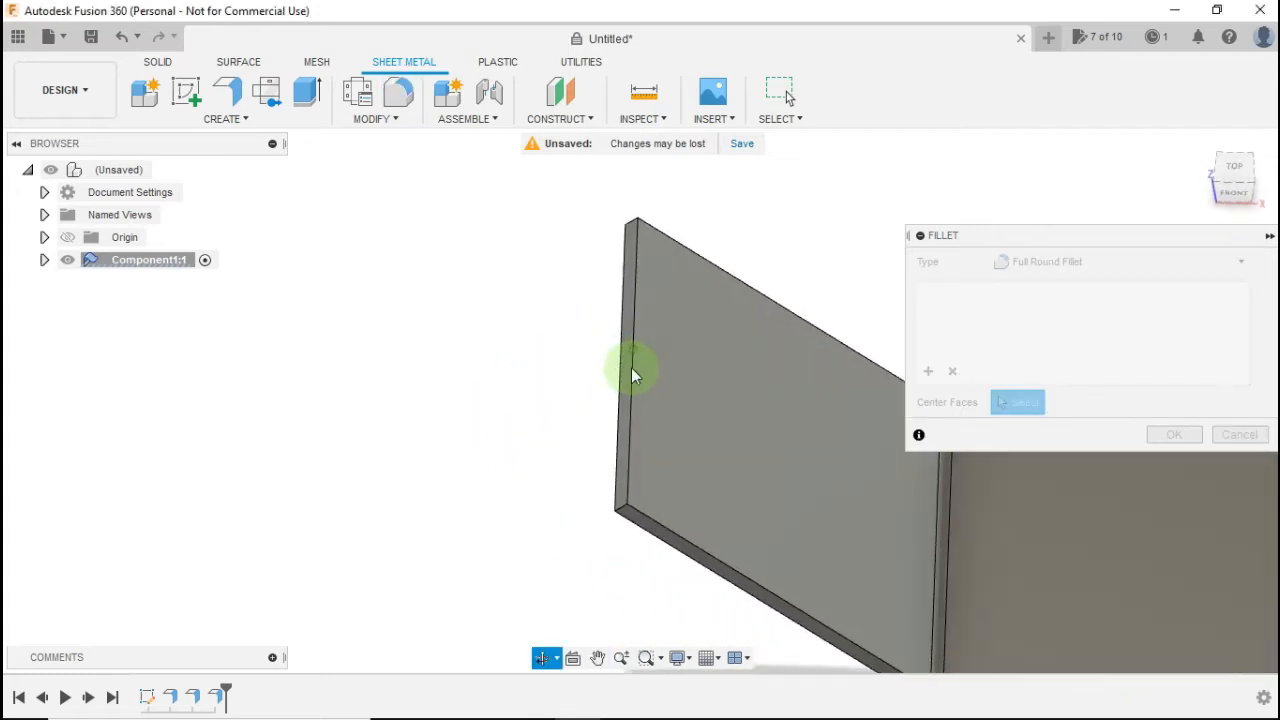
click(628, 367)
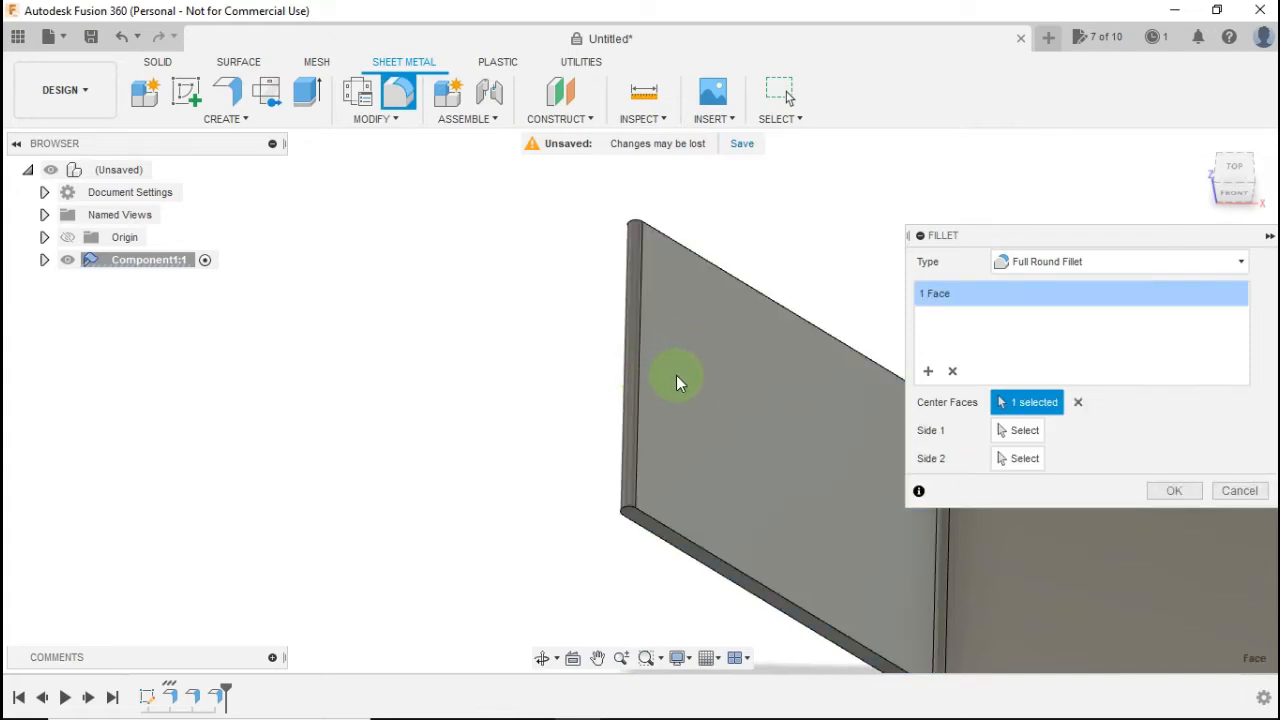
scroll(729, 389, down, 4)
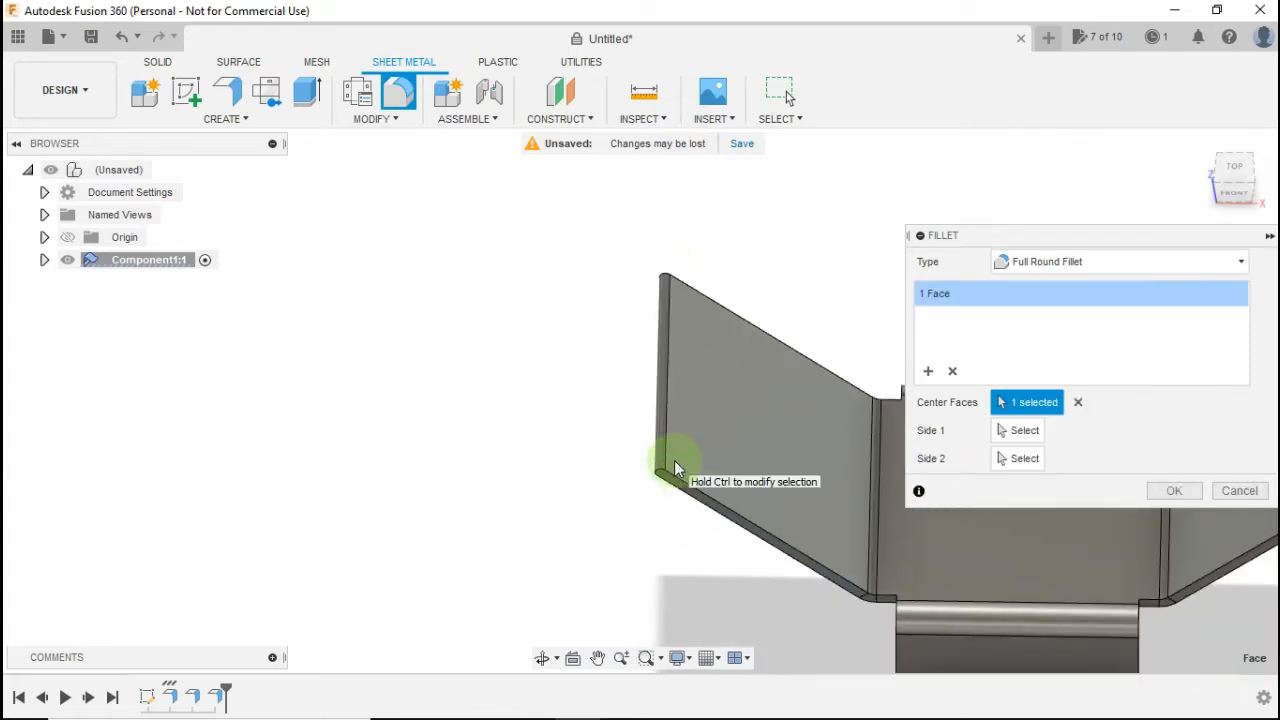
scroll(674, 460, up, 5)
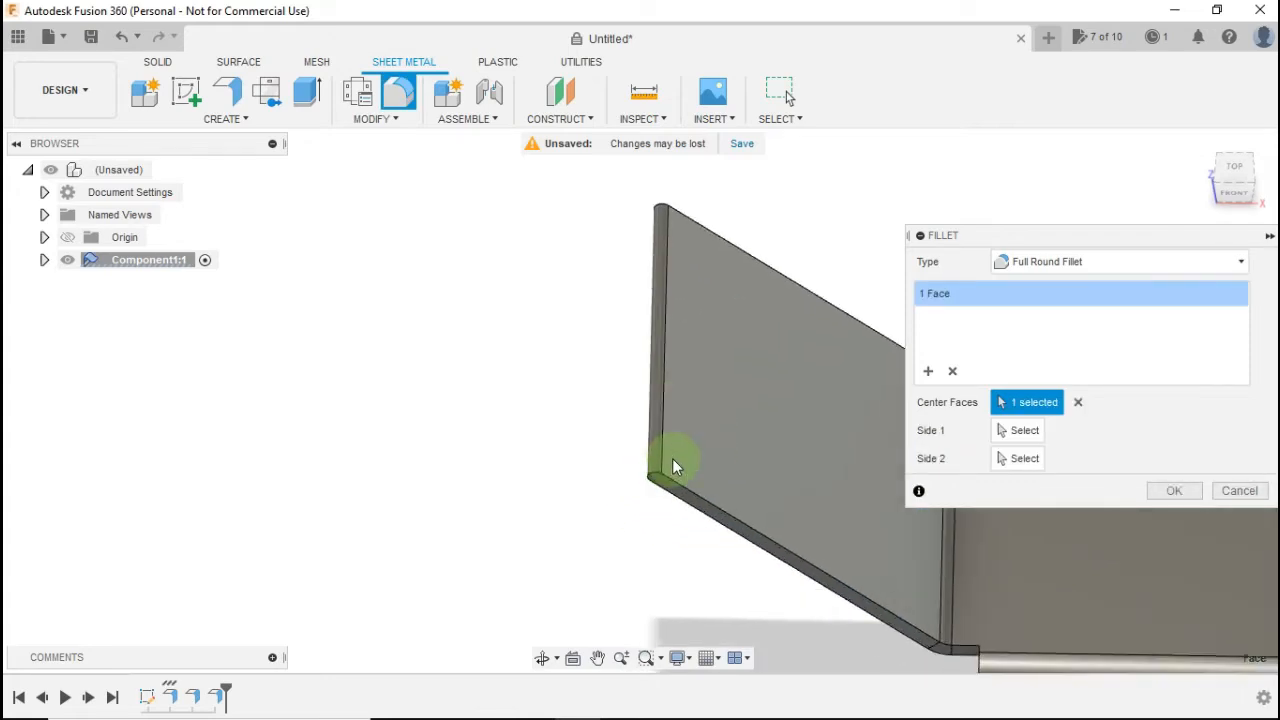
click(945, 362)
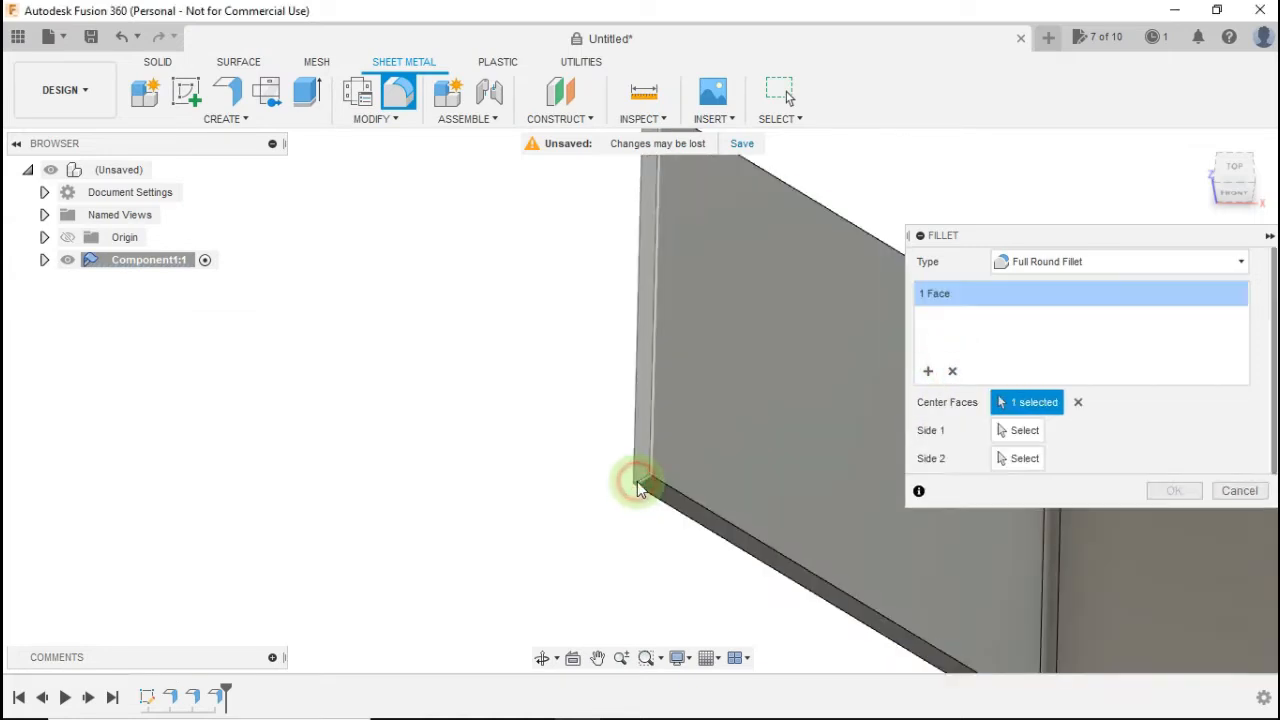
scroll(805, 374, down, 4)
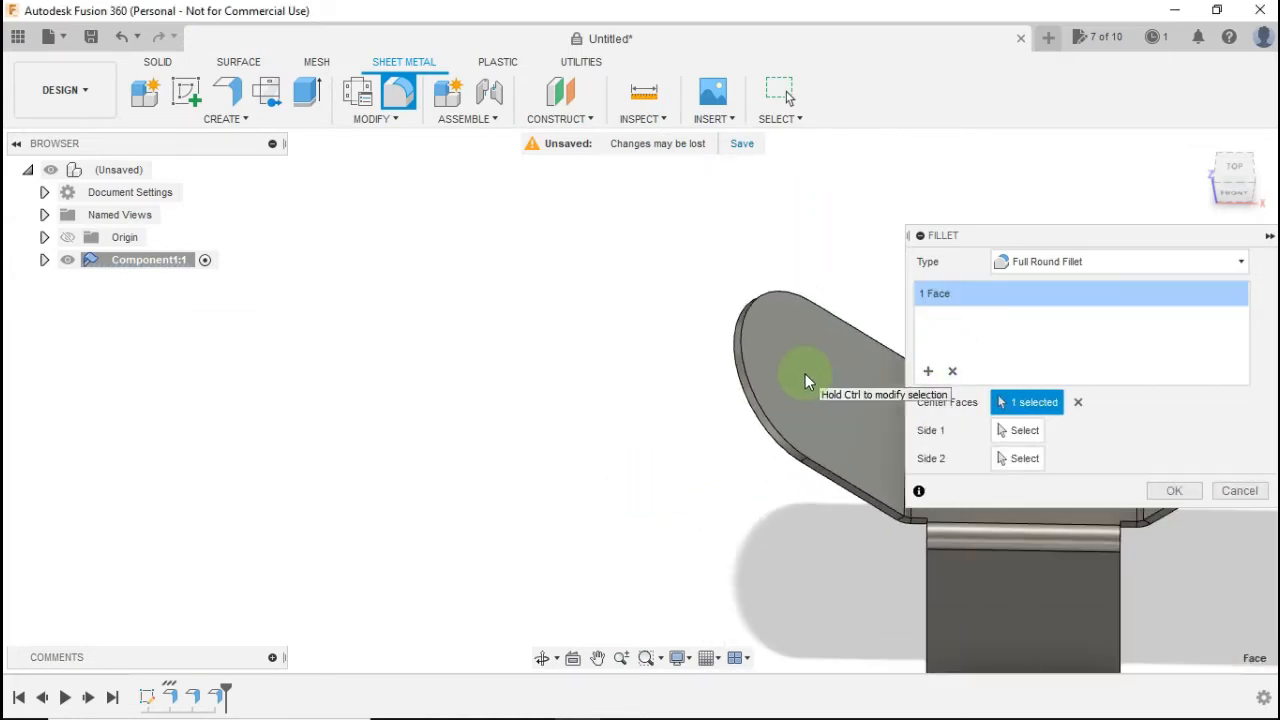
mouse_move(805, 373)
middle_down()
mouse_move(754, 366)
mouse_move(763, 331)
mouse_move(430, 287)
middle_up()
middle_drag(686, 331, 534, 324)
scroll(738, 345, up, 4)
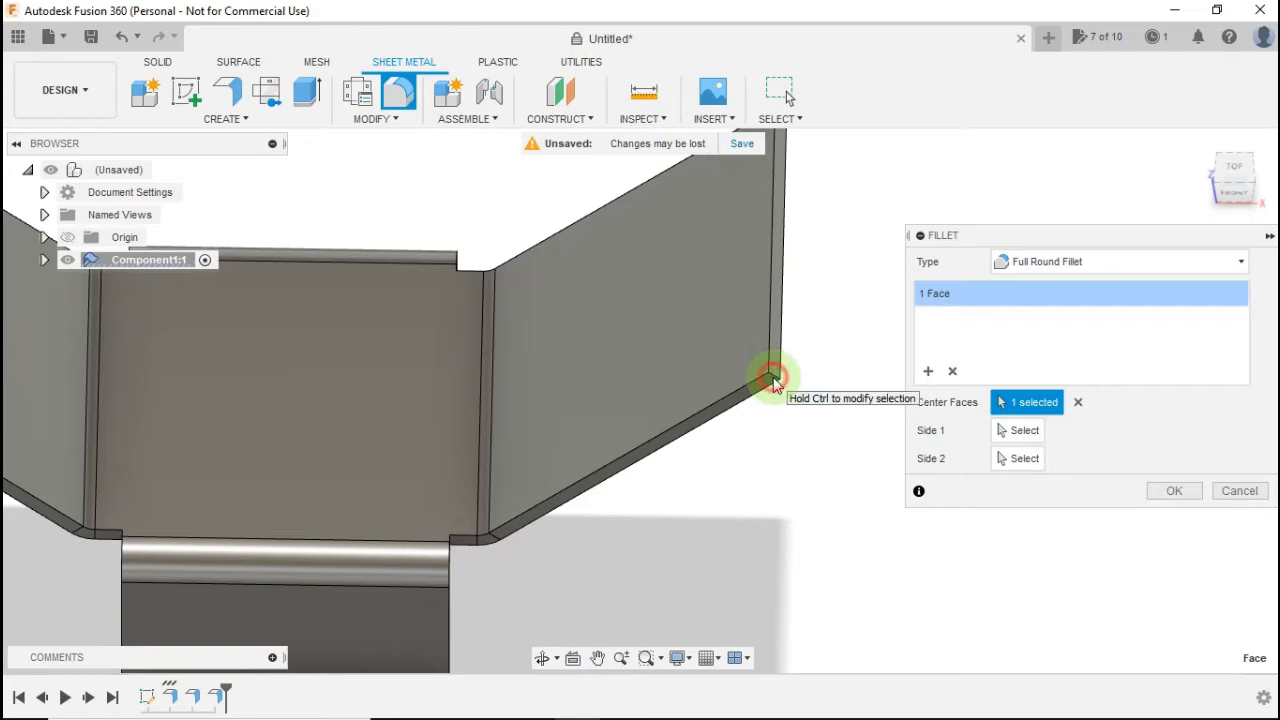
click(928, 371)
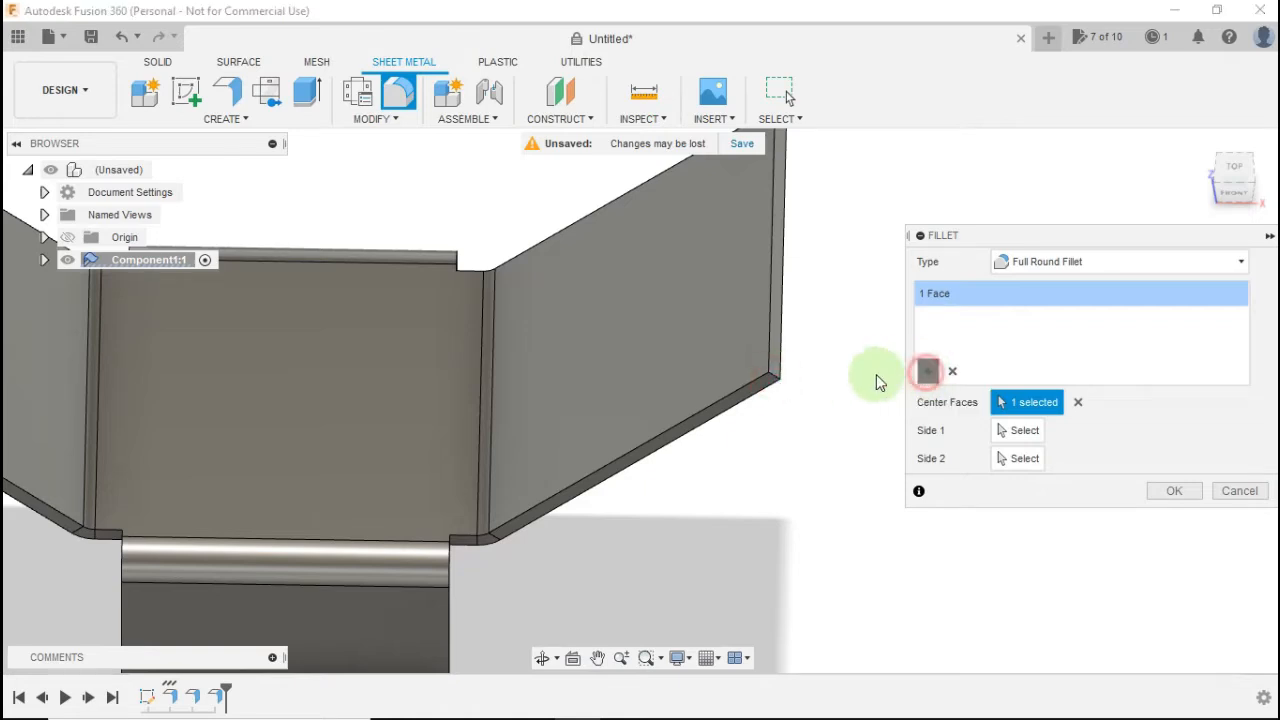
click(774, 366)
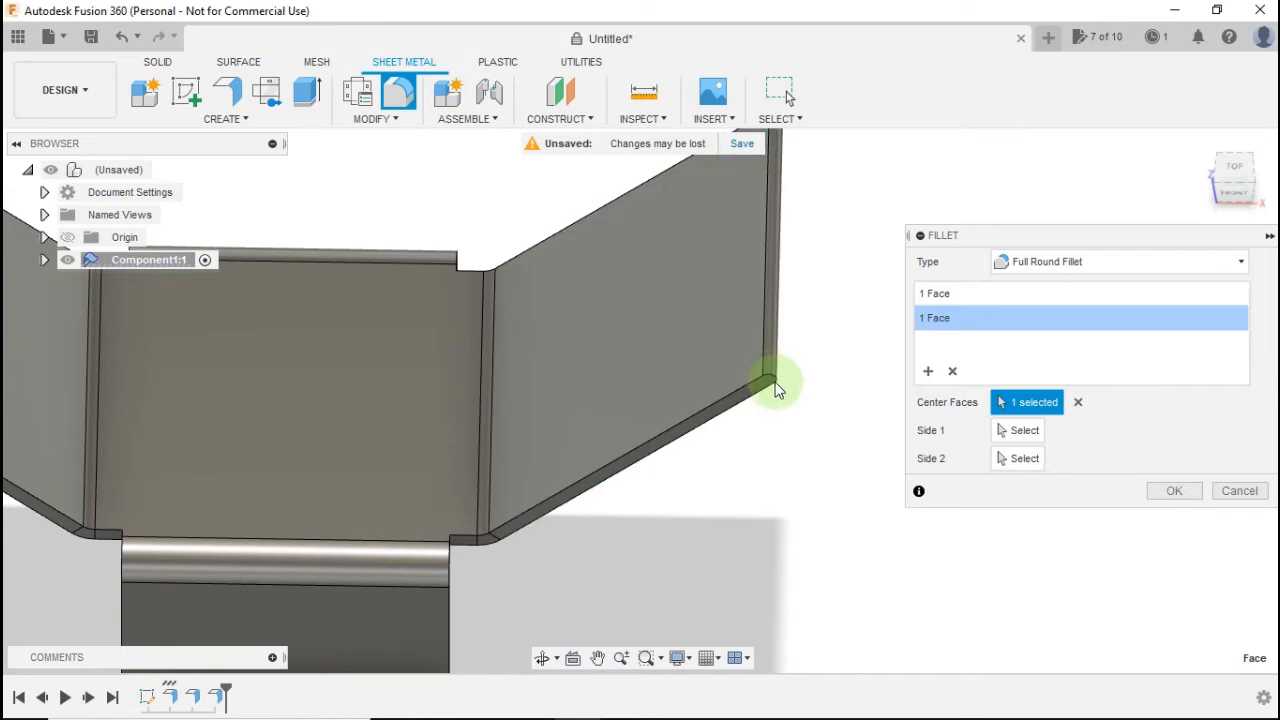
click(952, 371)
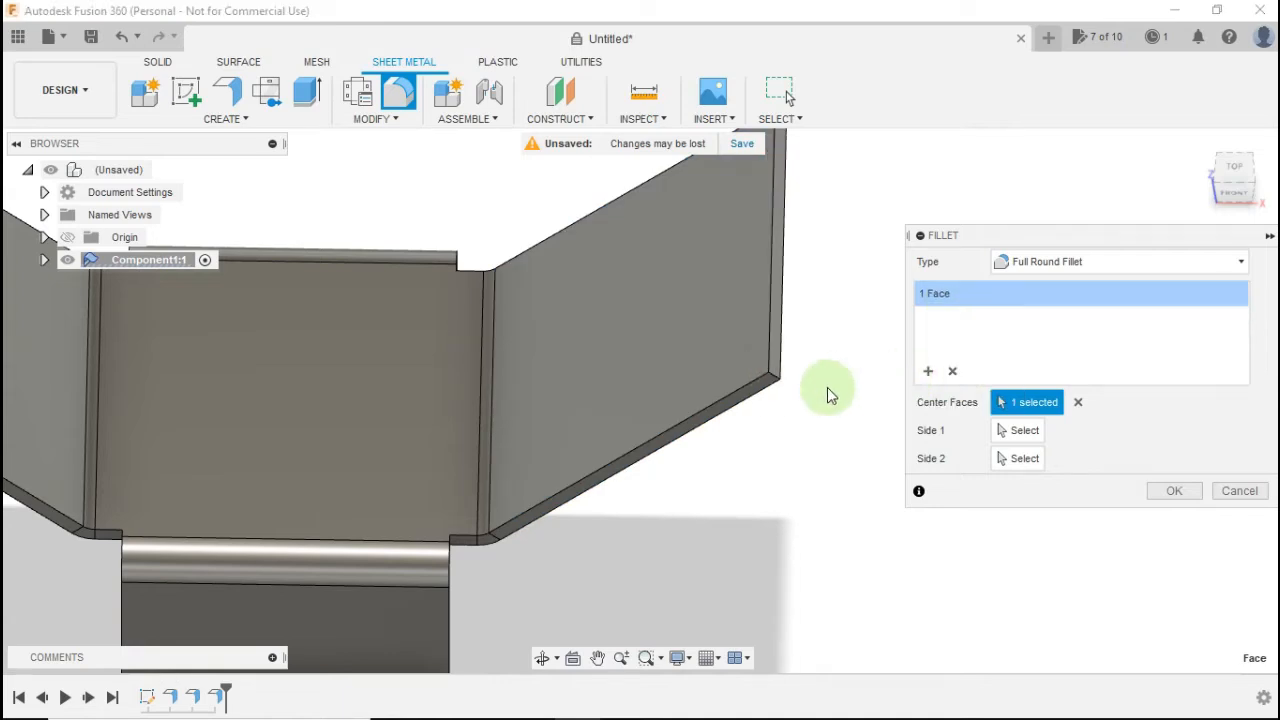
Add a second selection to the Full Round Fillet that rounds the free end of the right angled flange across its width
click(930, 374)
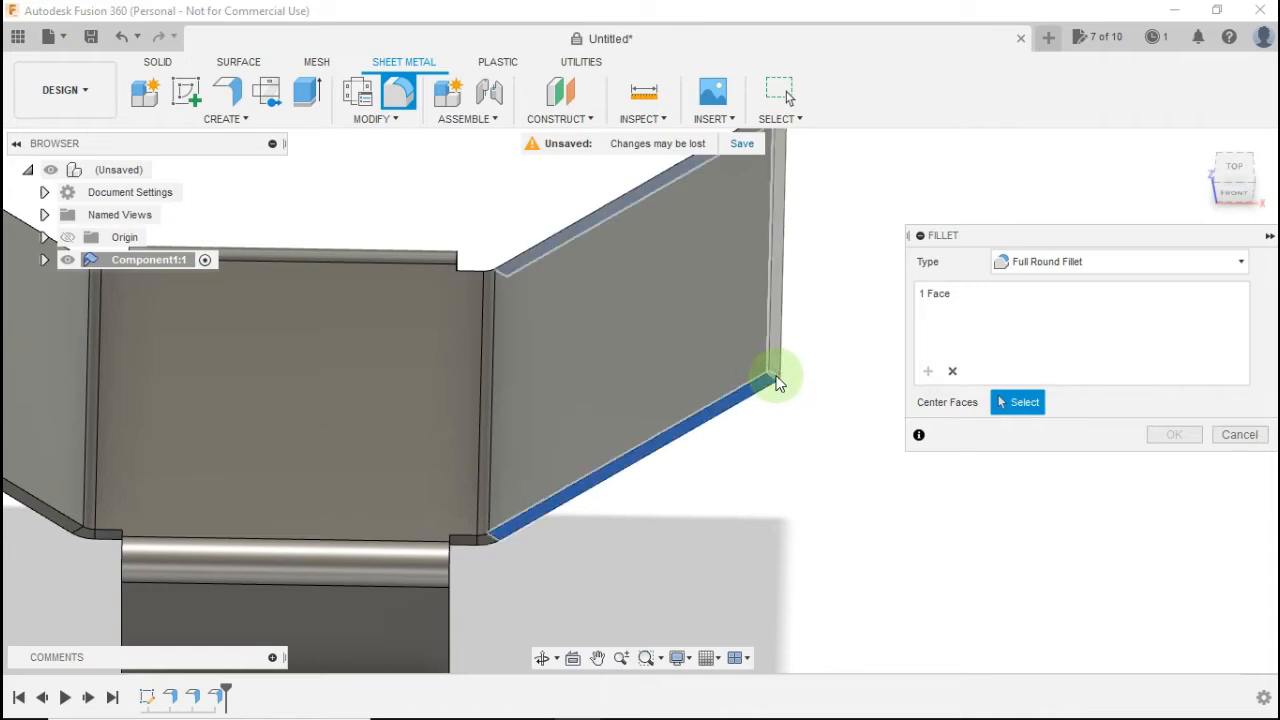
click(774, 378)
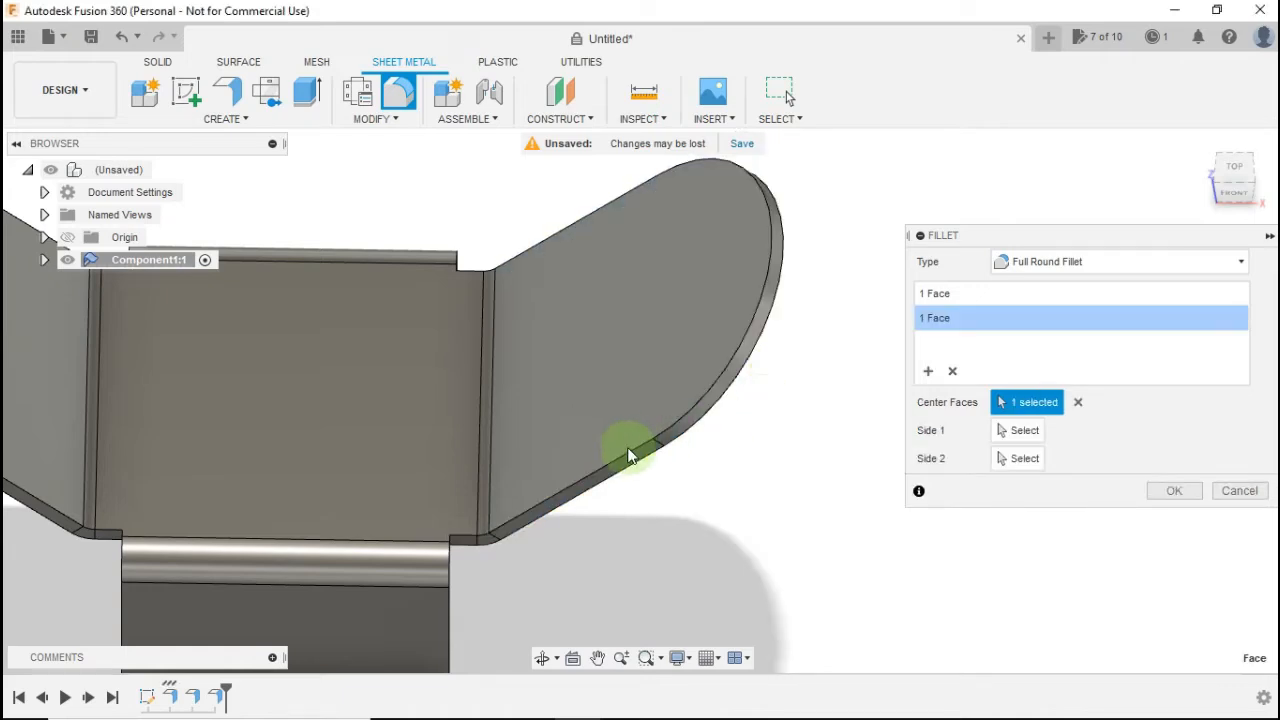
shift+middle_drag(613, 472, 566, 523)
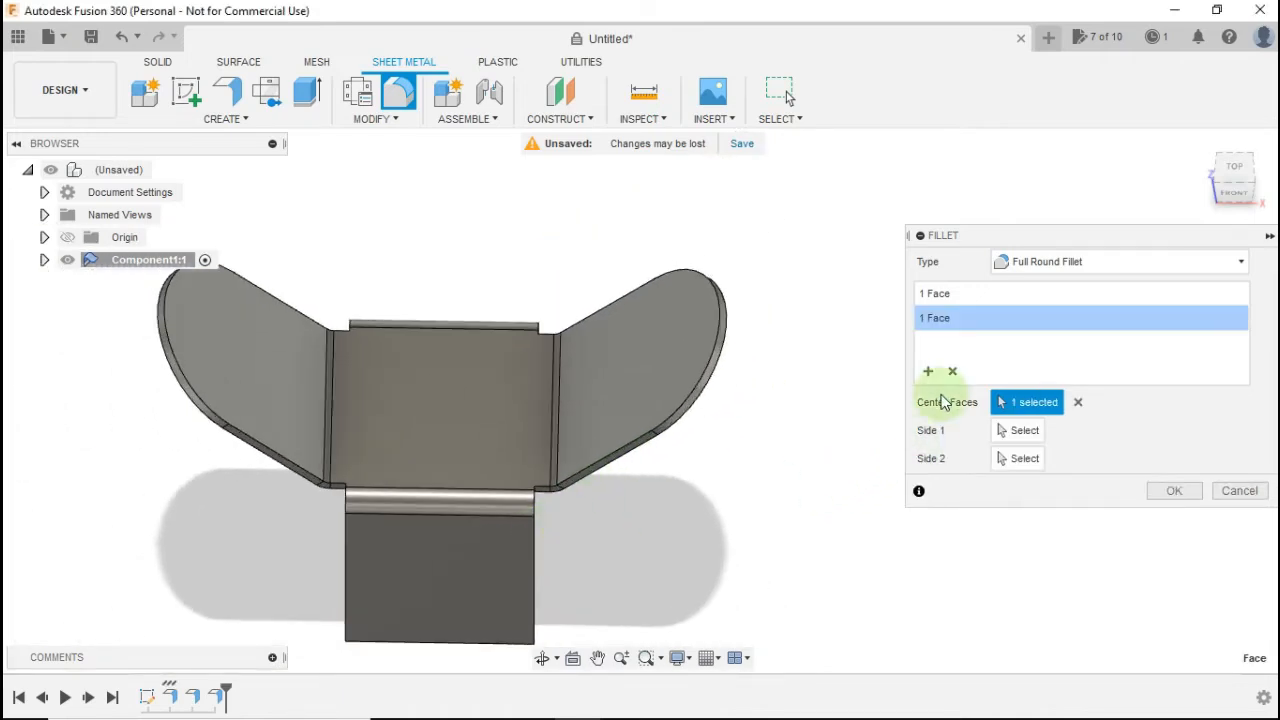
Add a third selection to the Full Round Fillet that rounds the free end of one perpendicular flange across its width
click(928, 371)
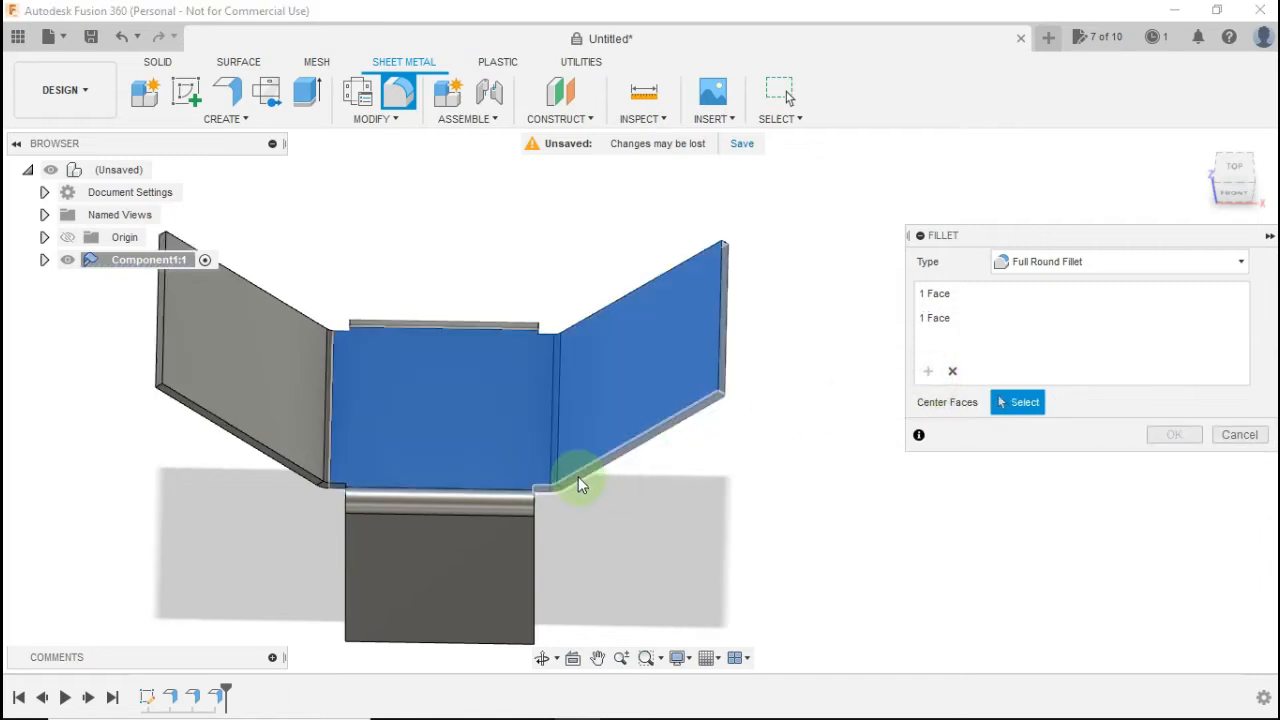
shift+middle_drag(578, 476, 598, 398)
shift+middle_drag(600, 449, 394, 449)
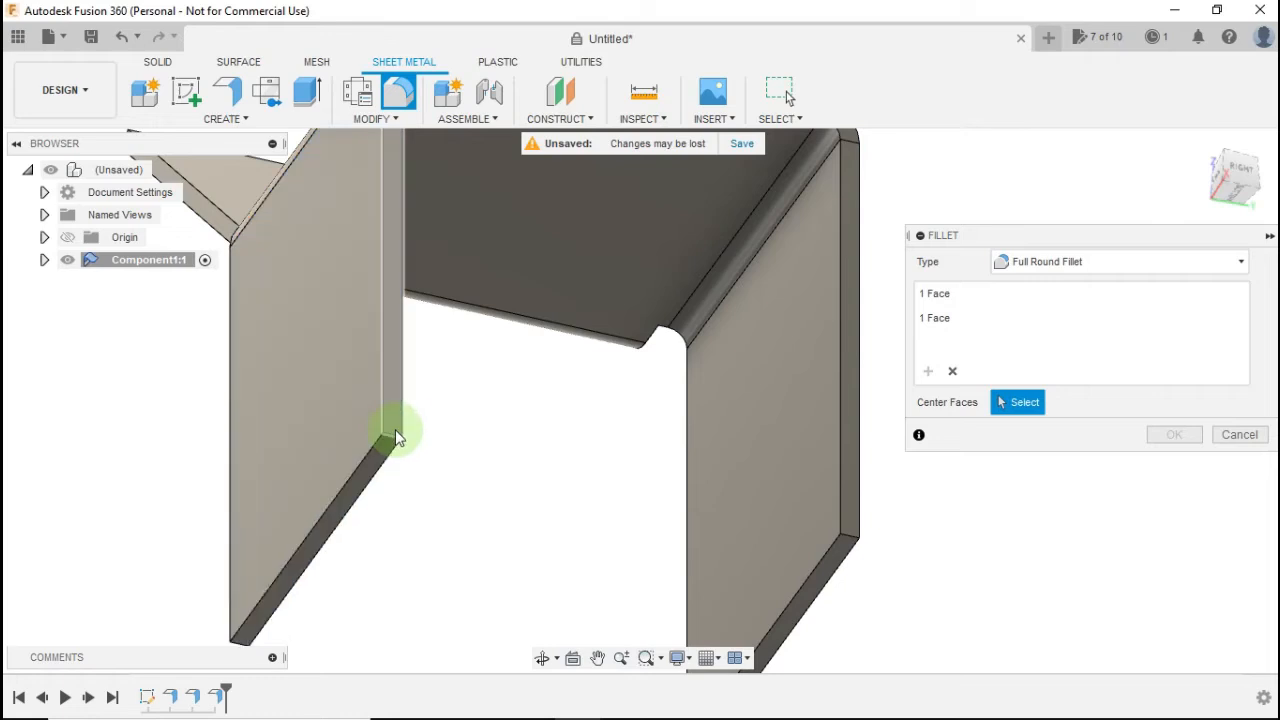
click(394, 440)
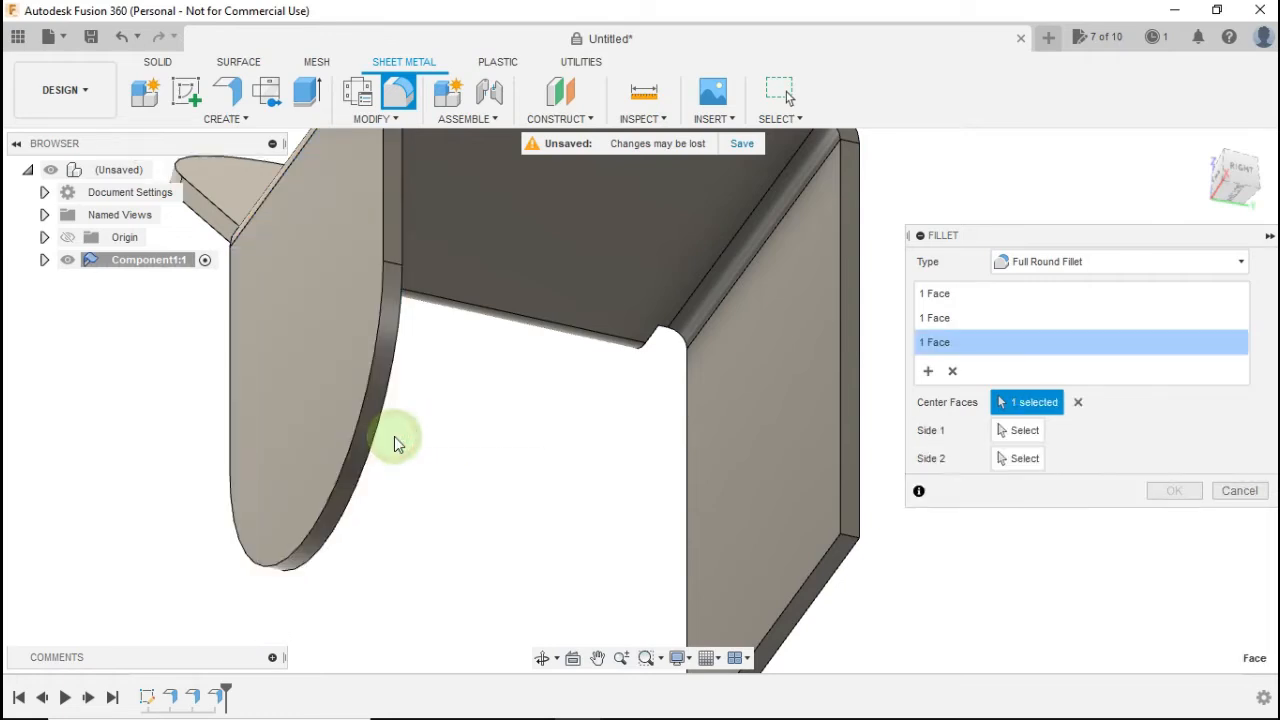
scroll(721, 497, down, 3)
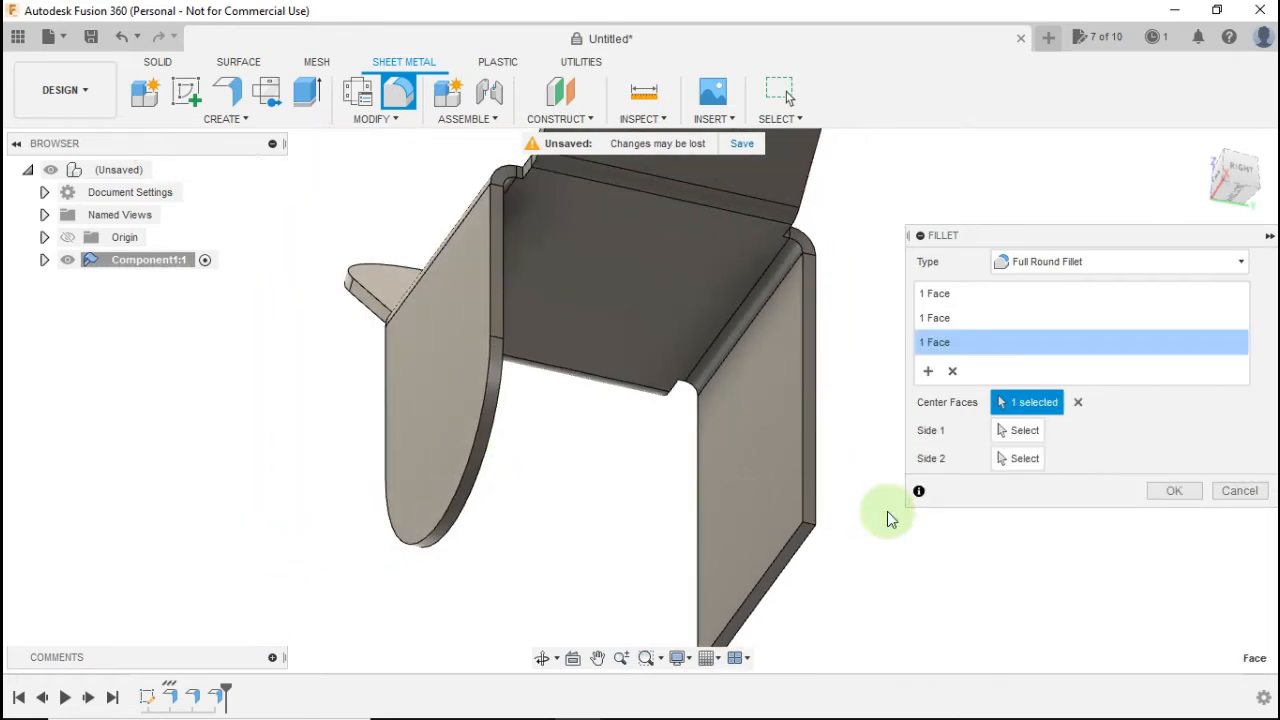
Add a fourth Full Round Fillet selection for the free end of the other perpendicular flange and complete the fillet
click(929, 372)
scroll(800, 530, up, 5)
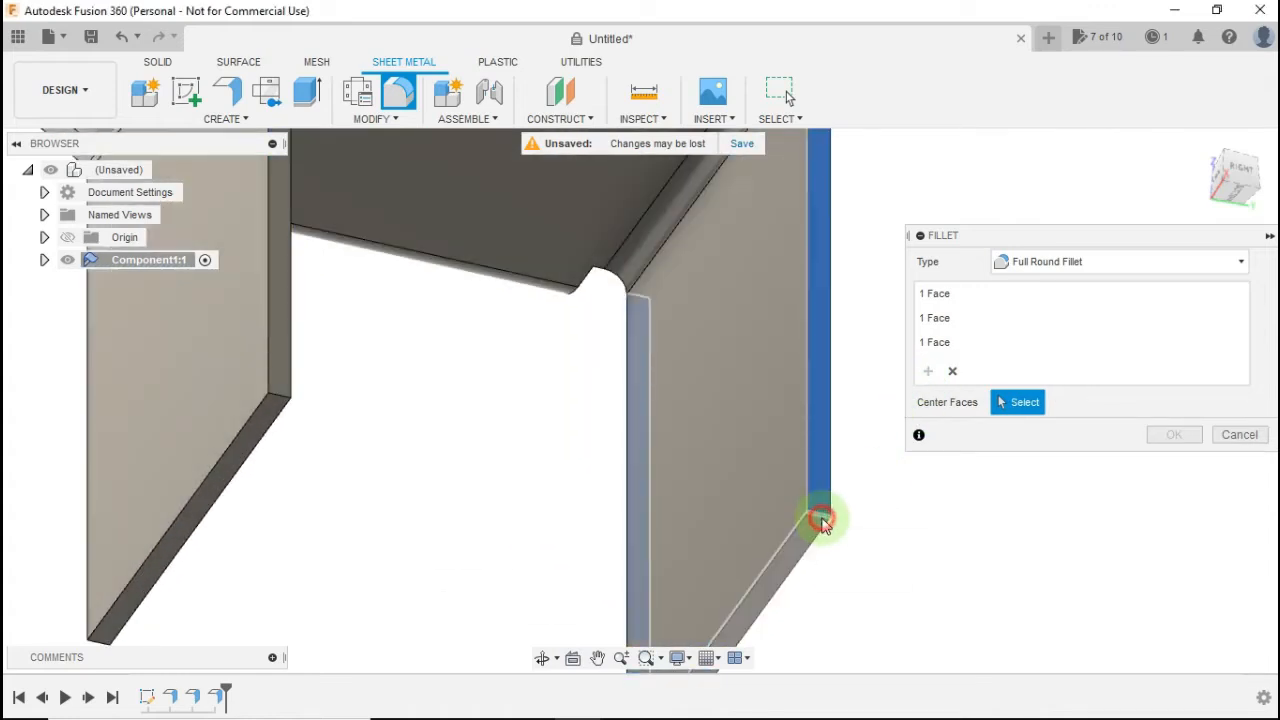
click(822, 526)
scroll(820, 523, down, 3)
shift+middle_drag(820, 523, 749, 491)
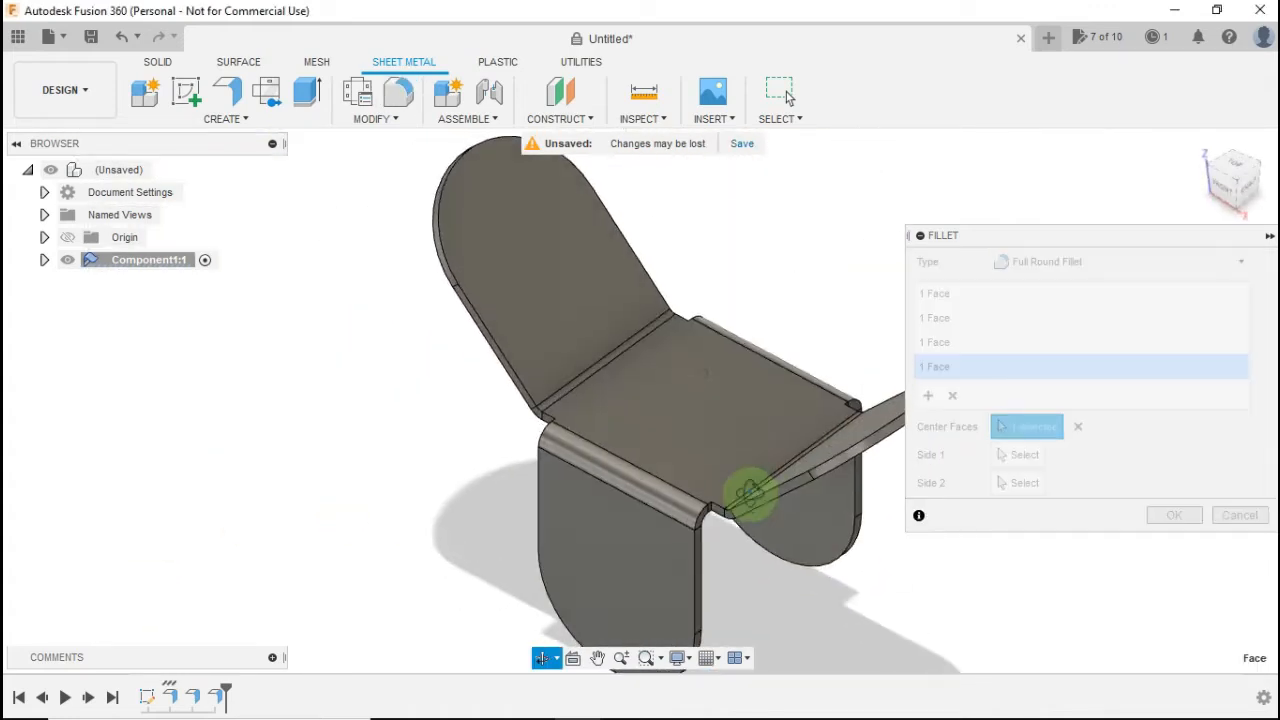
click(1168, 517)
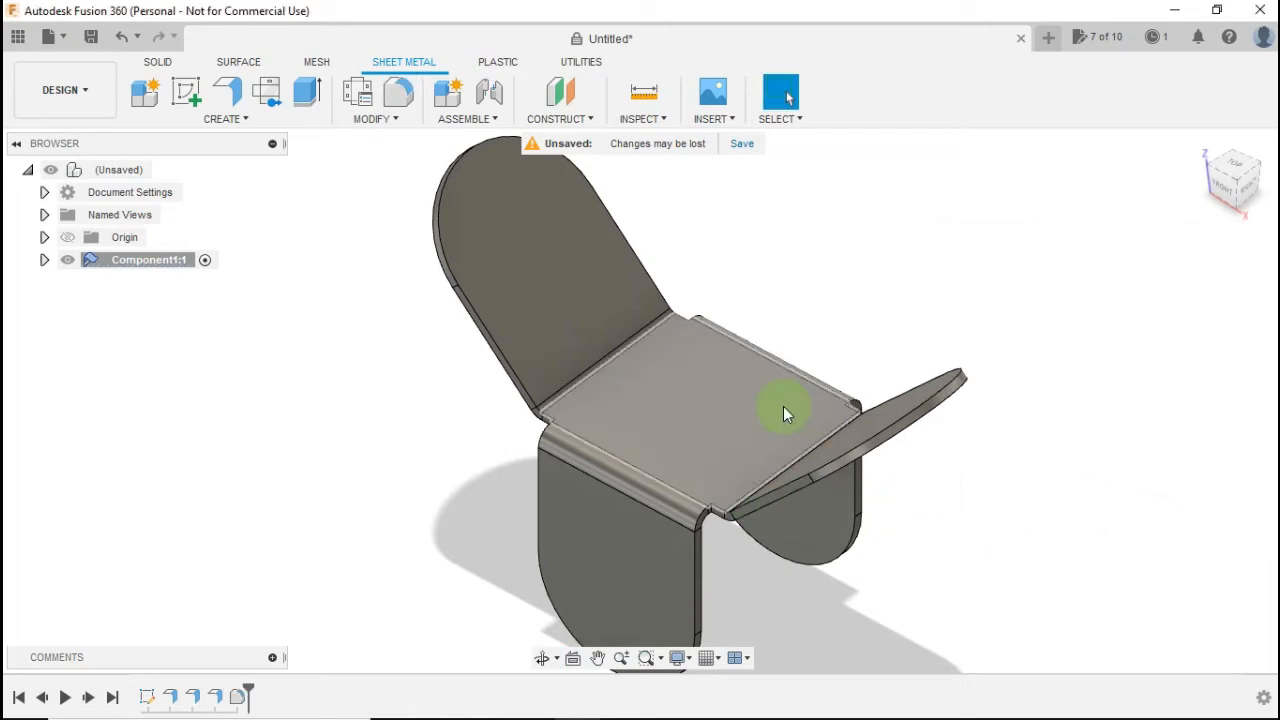
Unfold all bends of the bracket, keeping the central square plate's top face stationary
scroll(780, 410, down, 5)
shift+middle_drag(772, 413, 583, 366)
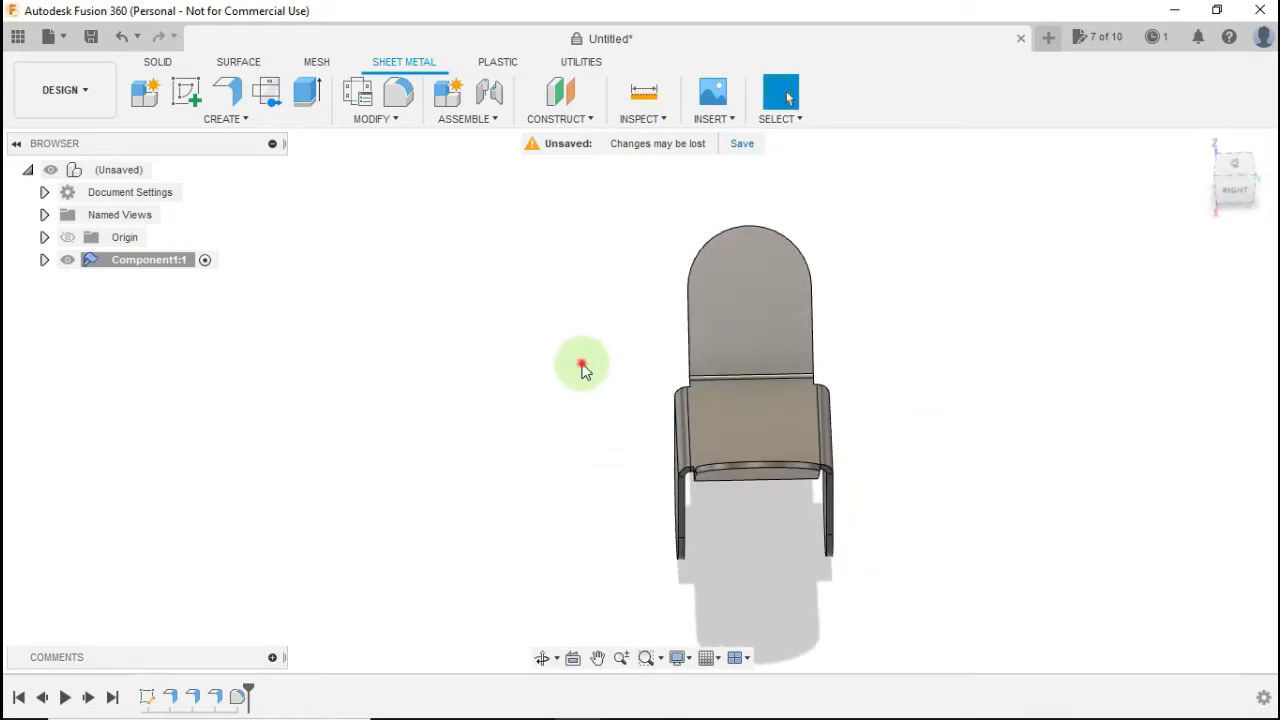
click(376, 122)
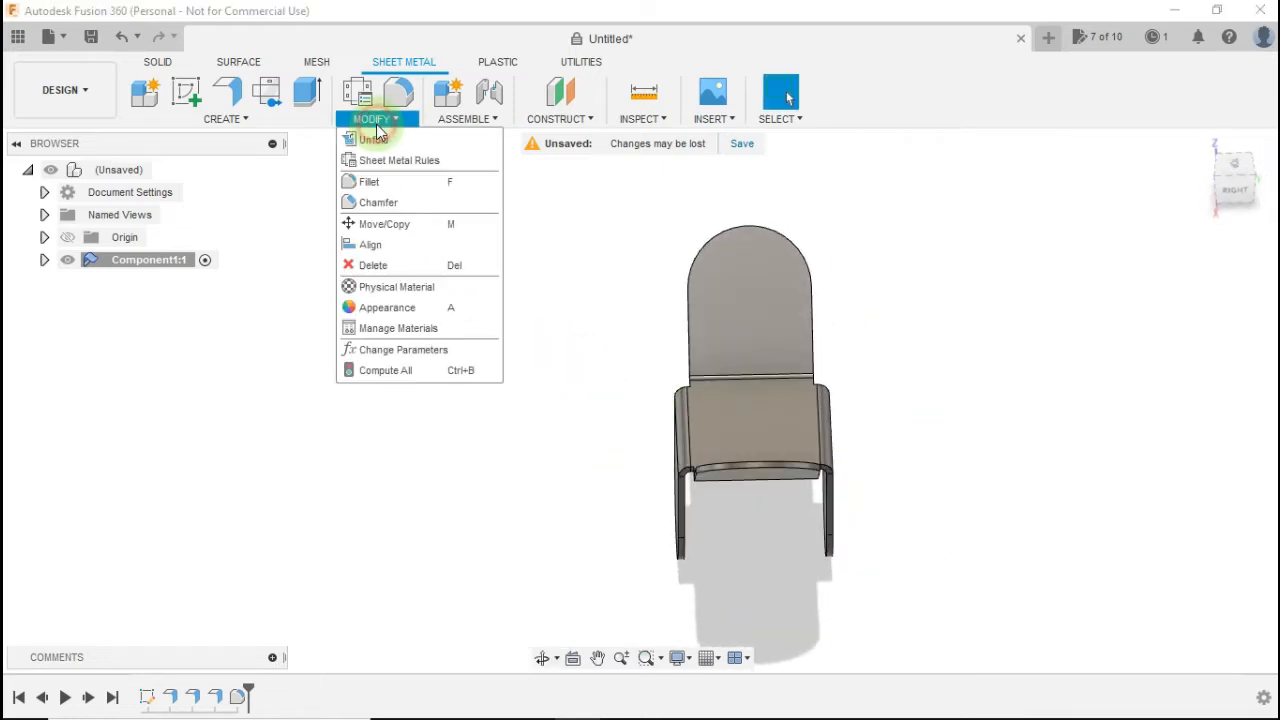
click(385, 137)
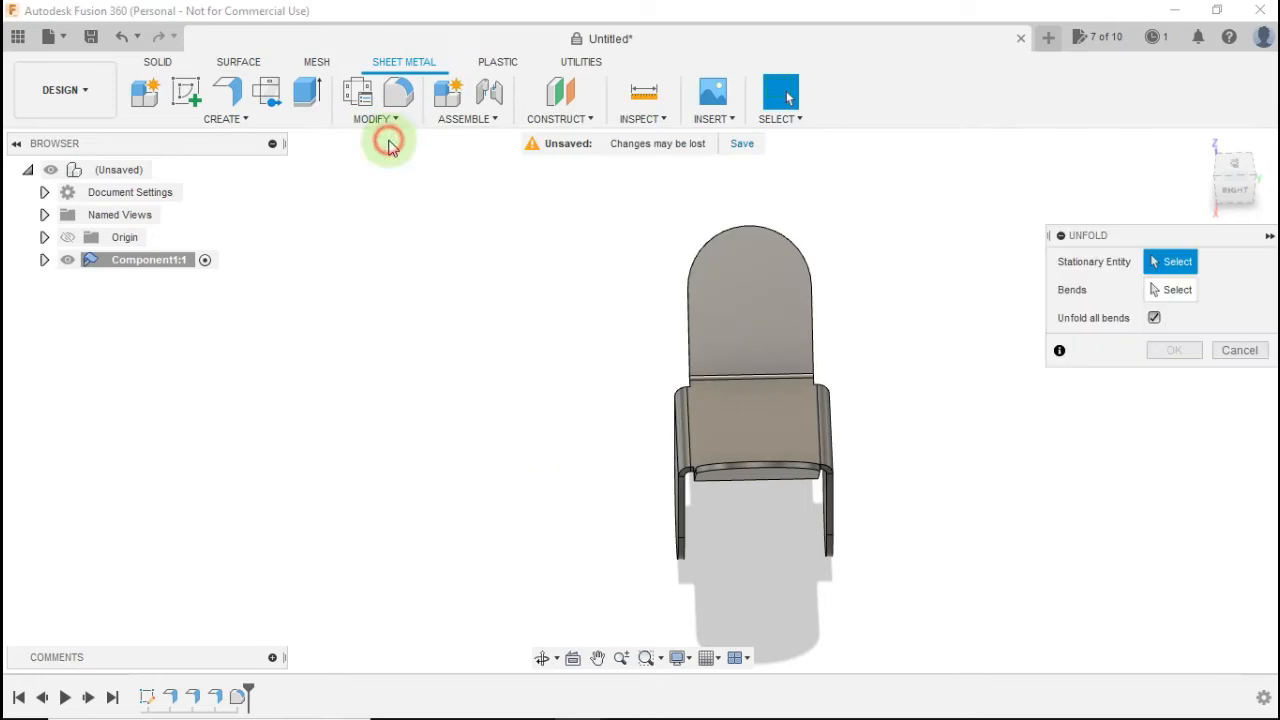
click(744, 441)
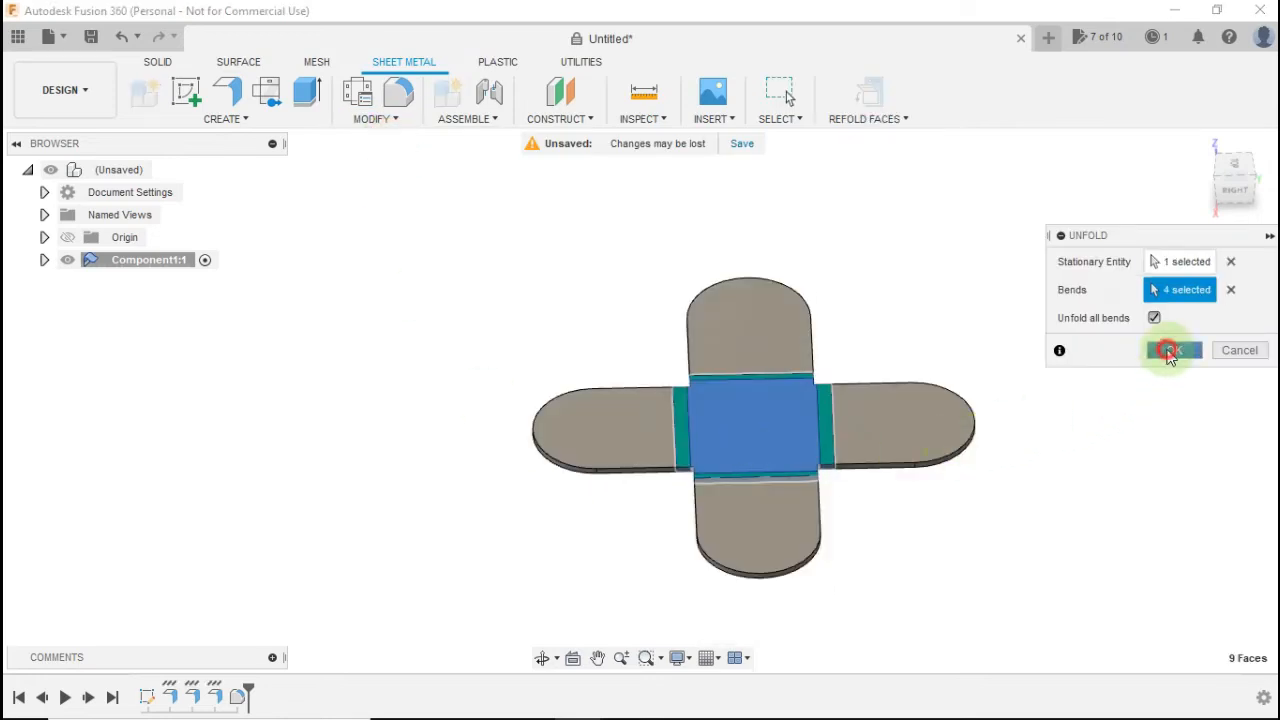
click(1170, 352)
scroll(860, 345, up, 2)
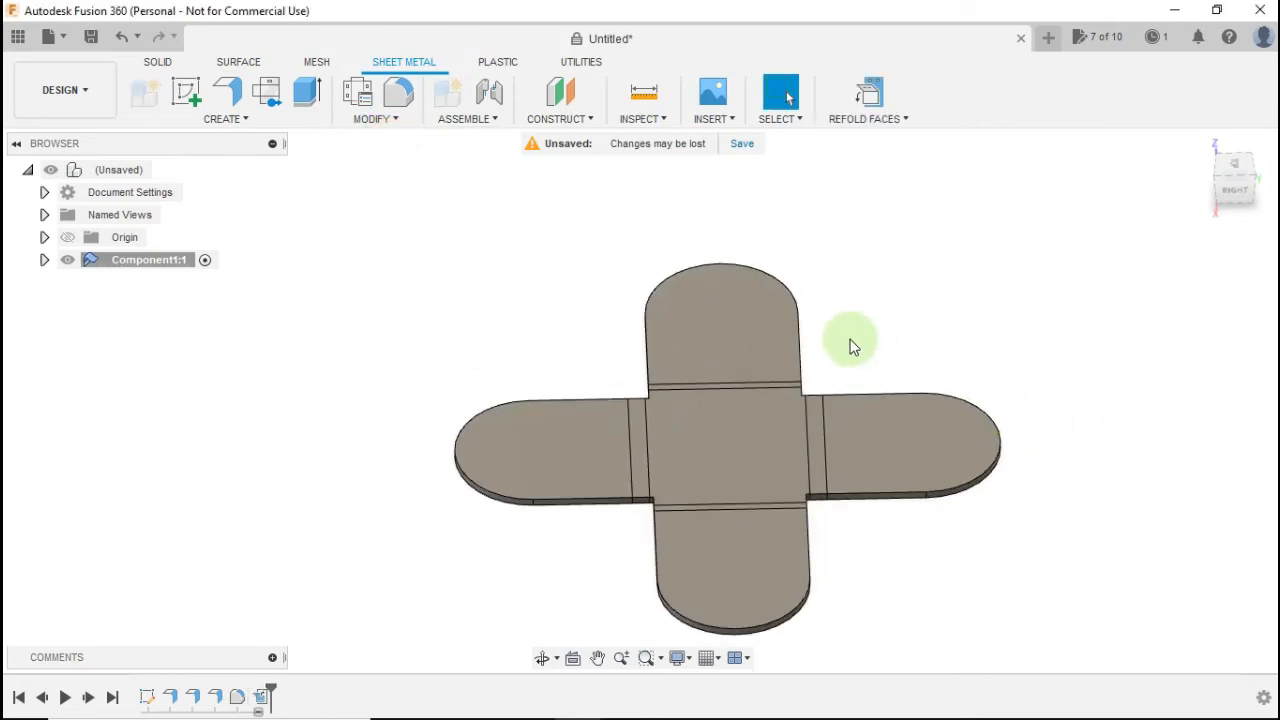
Start a sketch on the unfolded left flange and draw circles about 18 mm across on the left and right flanges along the horizontal axis
shift+middle_drag(717, 389, 784, 430)
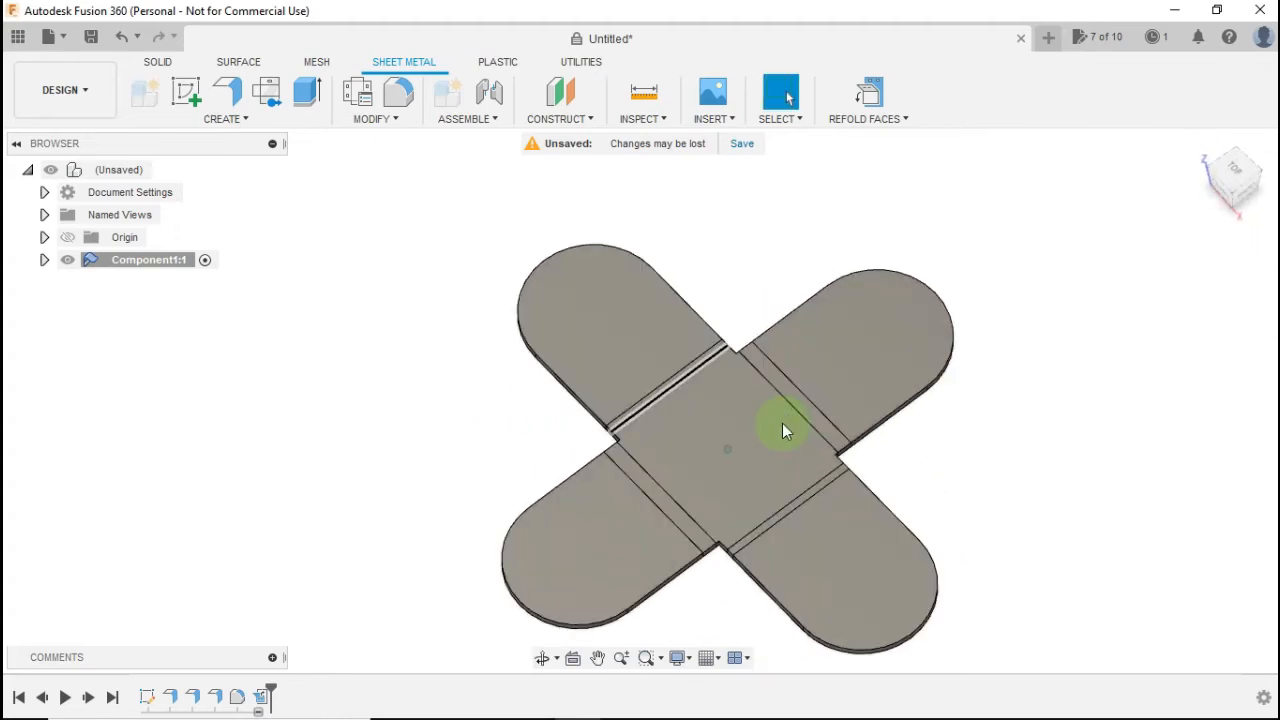
click(187, 93)
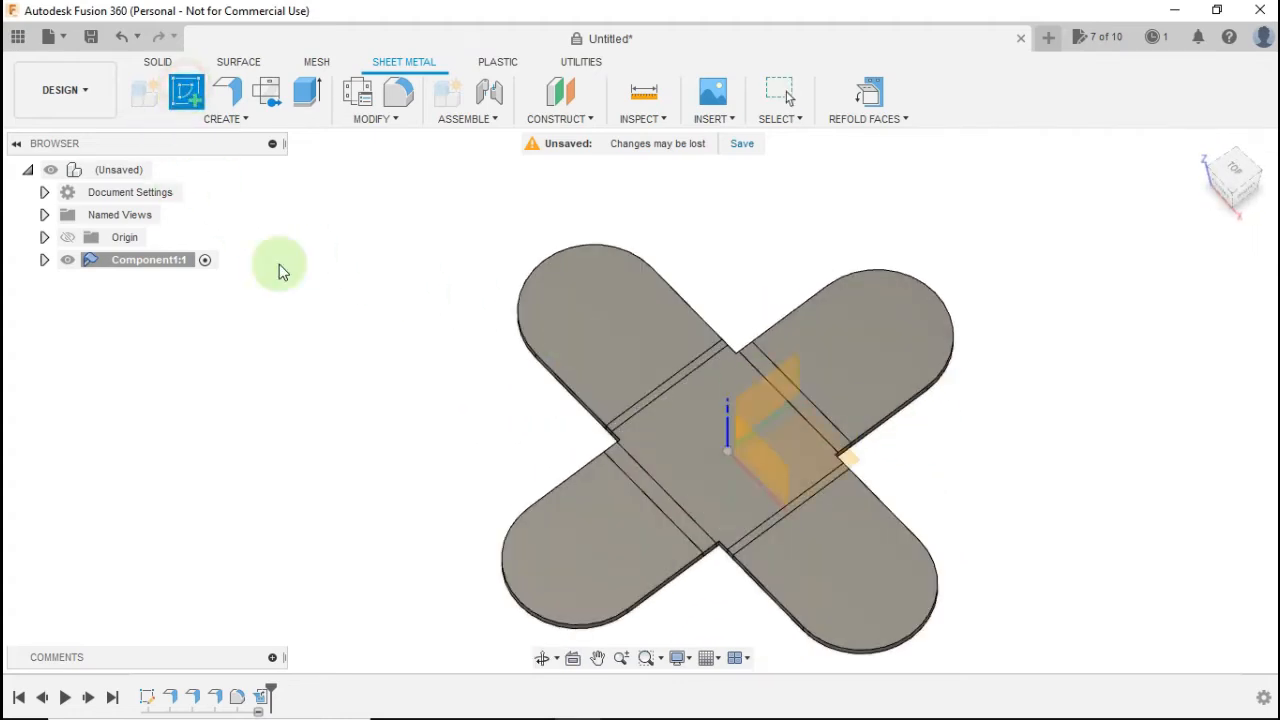
click(640, 384)
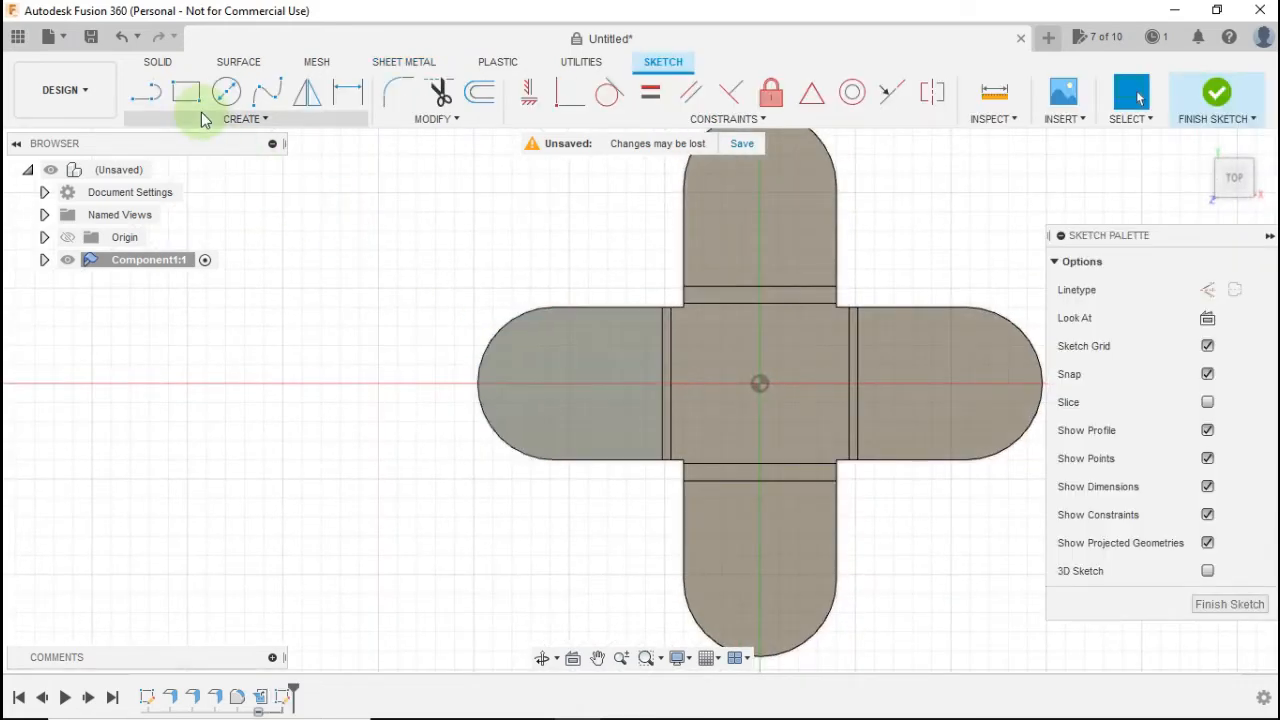
click(226, 92)
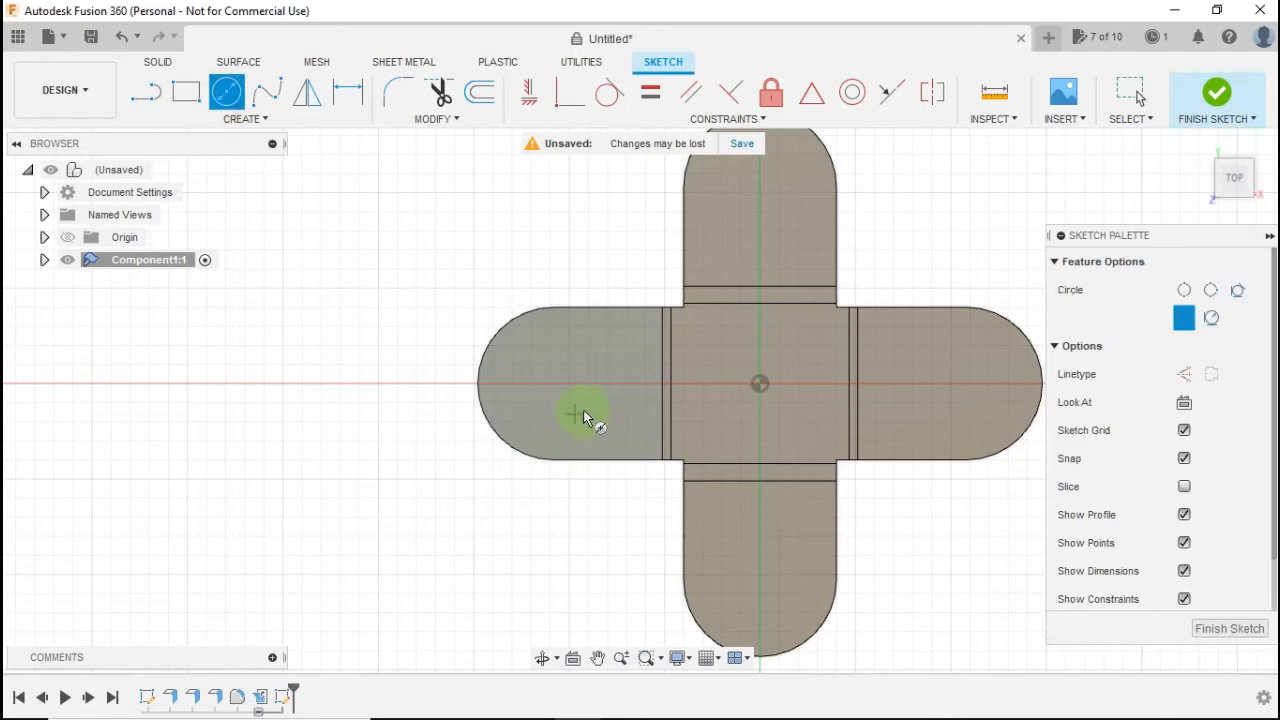
scroll(580, 414, up, 2)
click(561, 371)
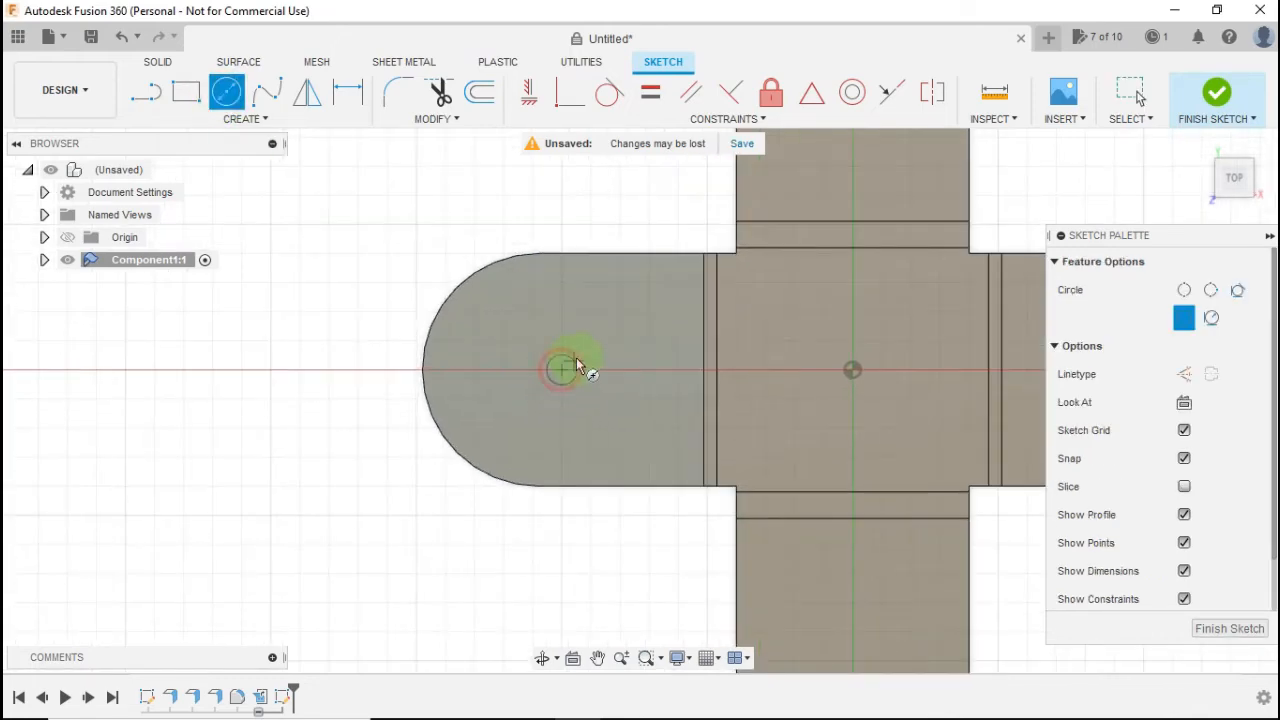
scroll(502, 321, down, 2)
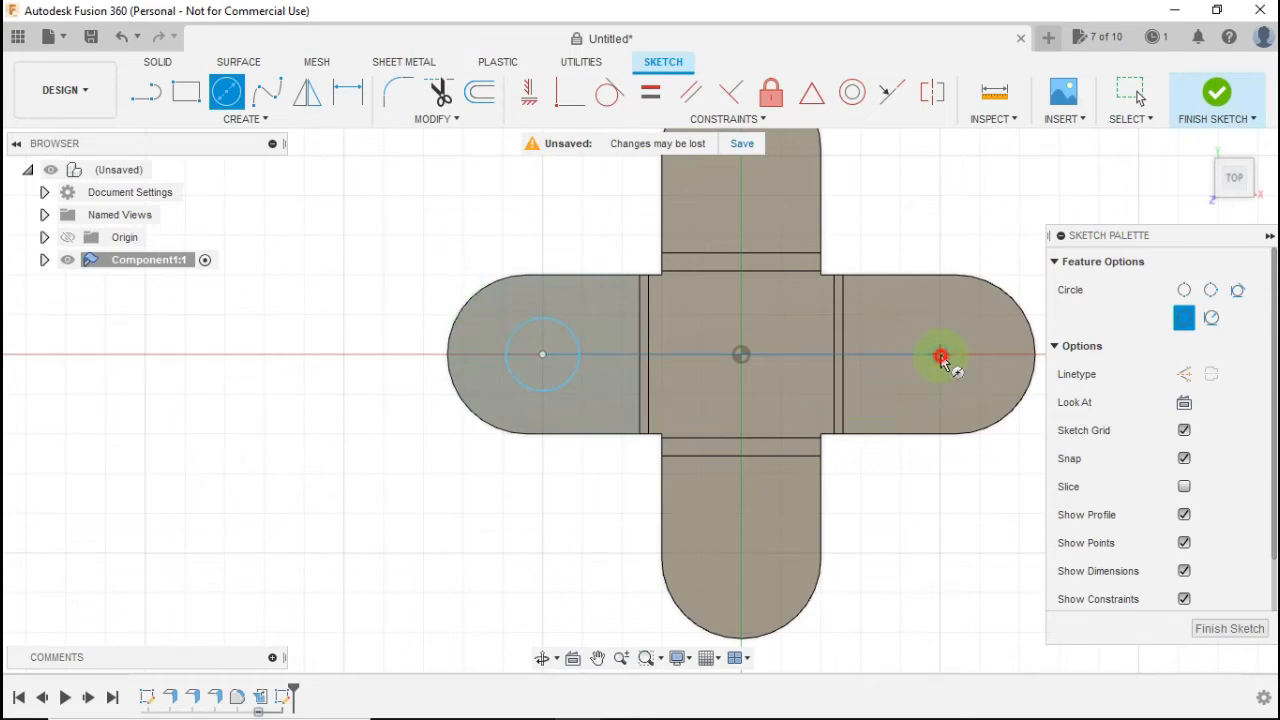
click(963, 322)
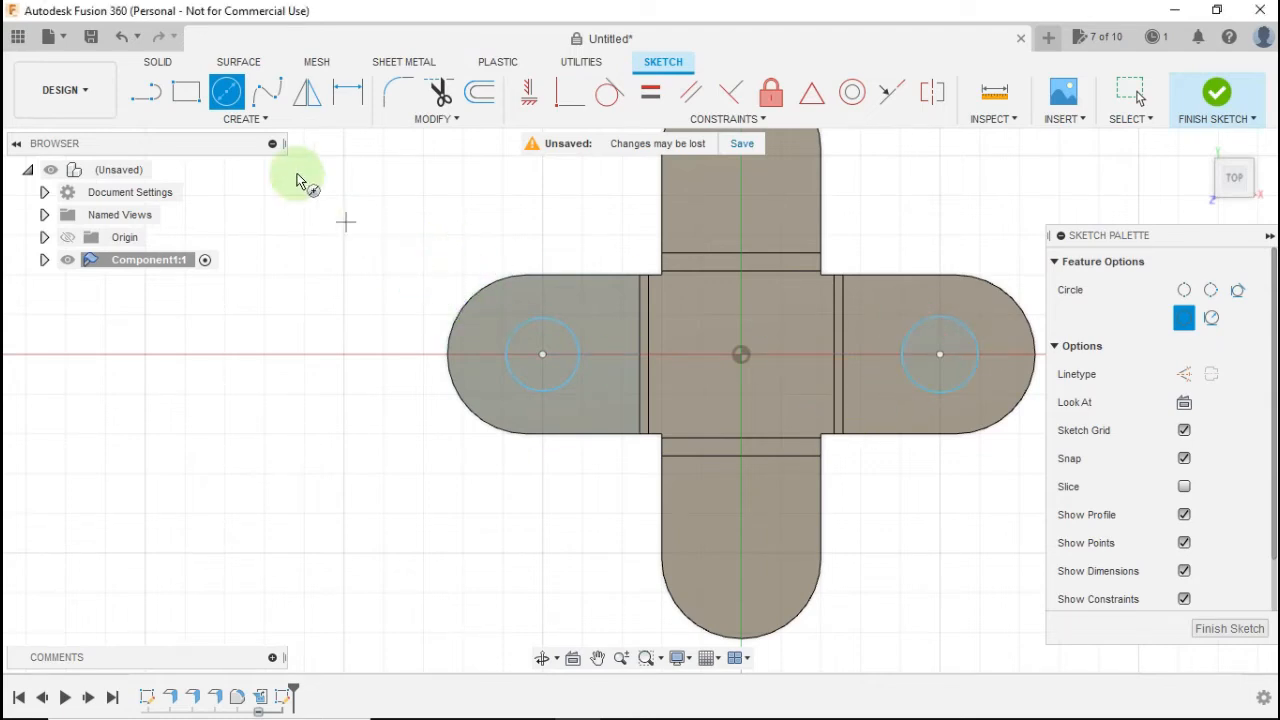
Dimension the circle on the left flange with a diameter of 10 mm
click(348, 92)
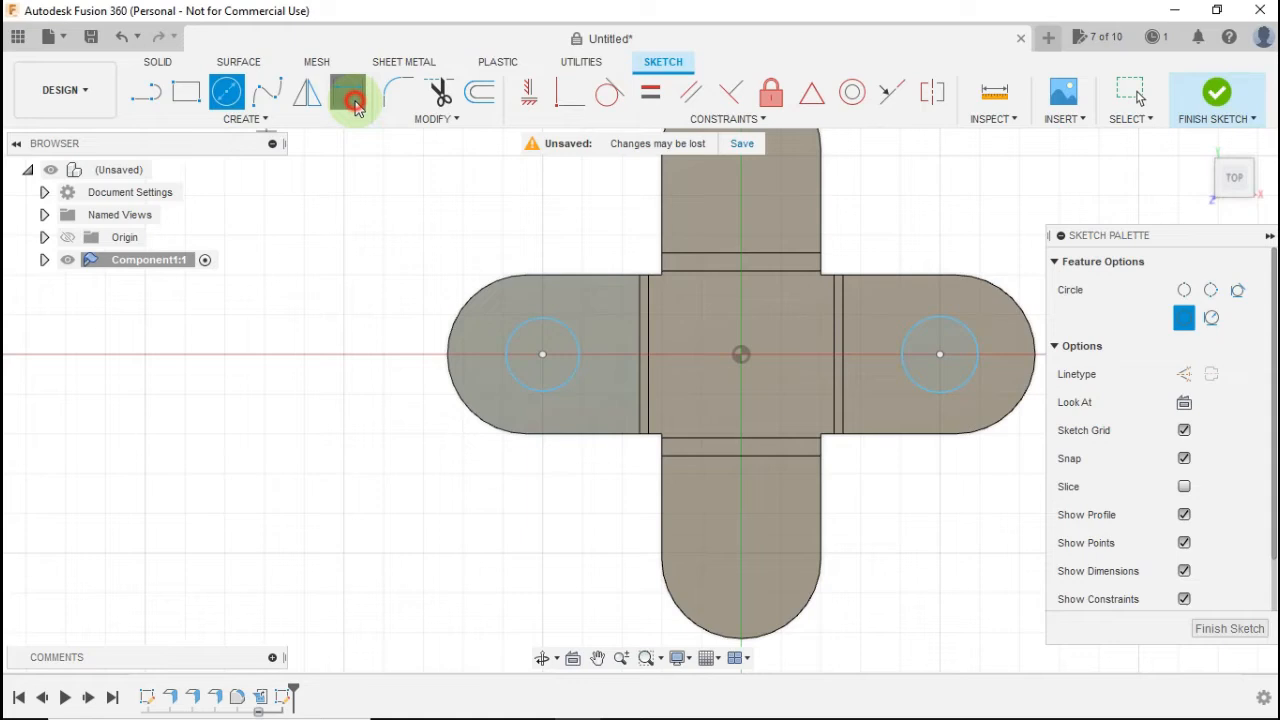
click(556, 328)
click(370, 345)
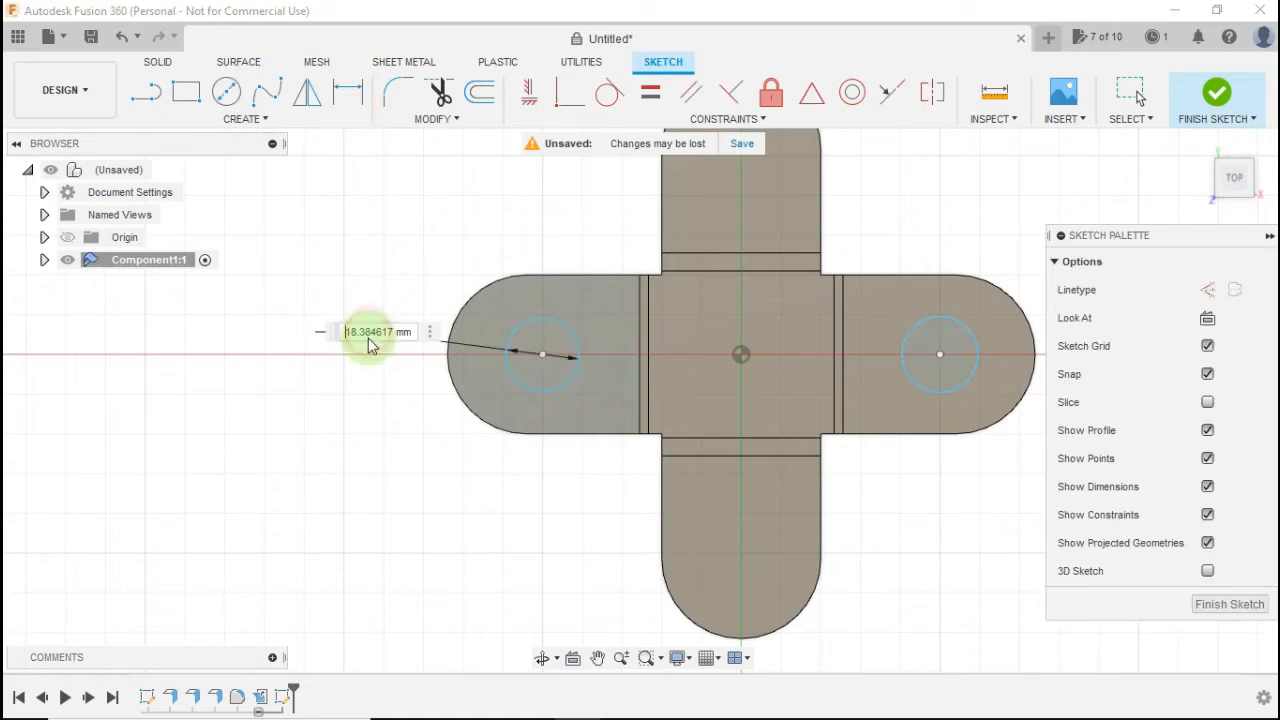
text(10)
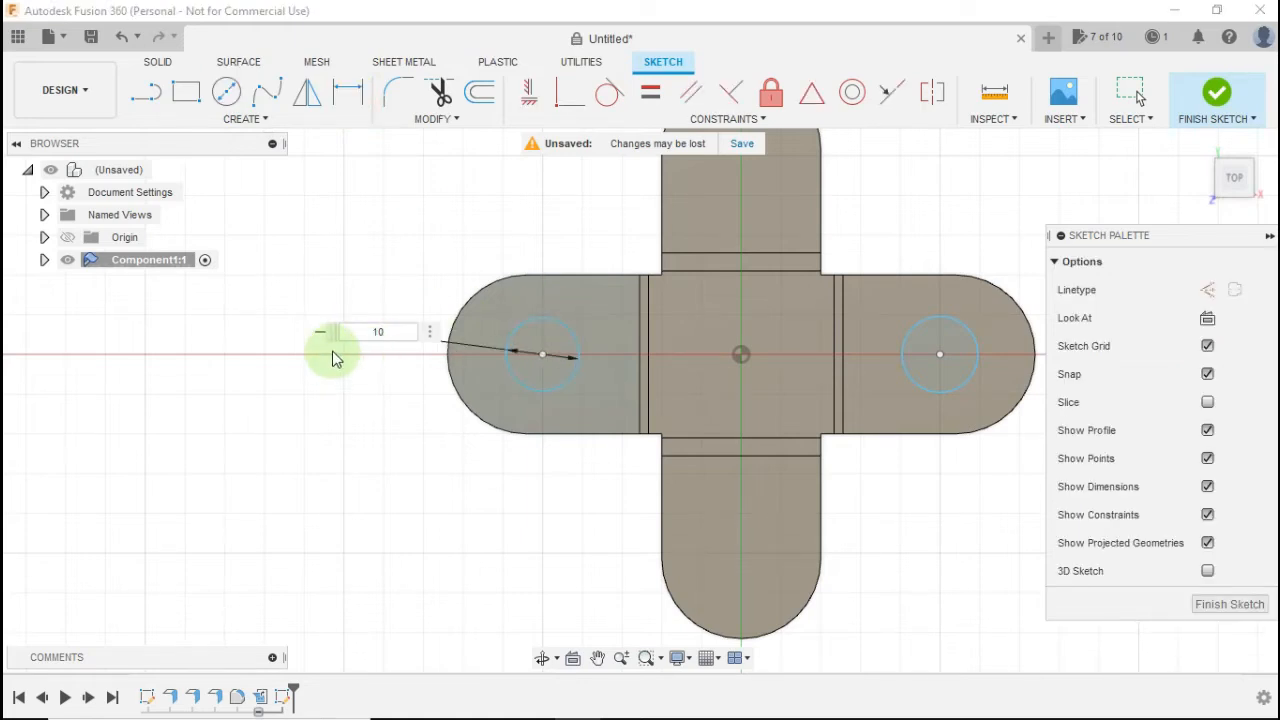
key(Return)
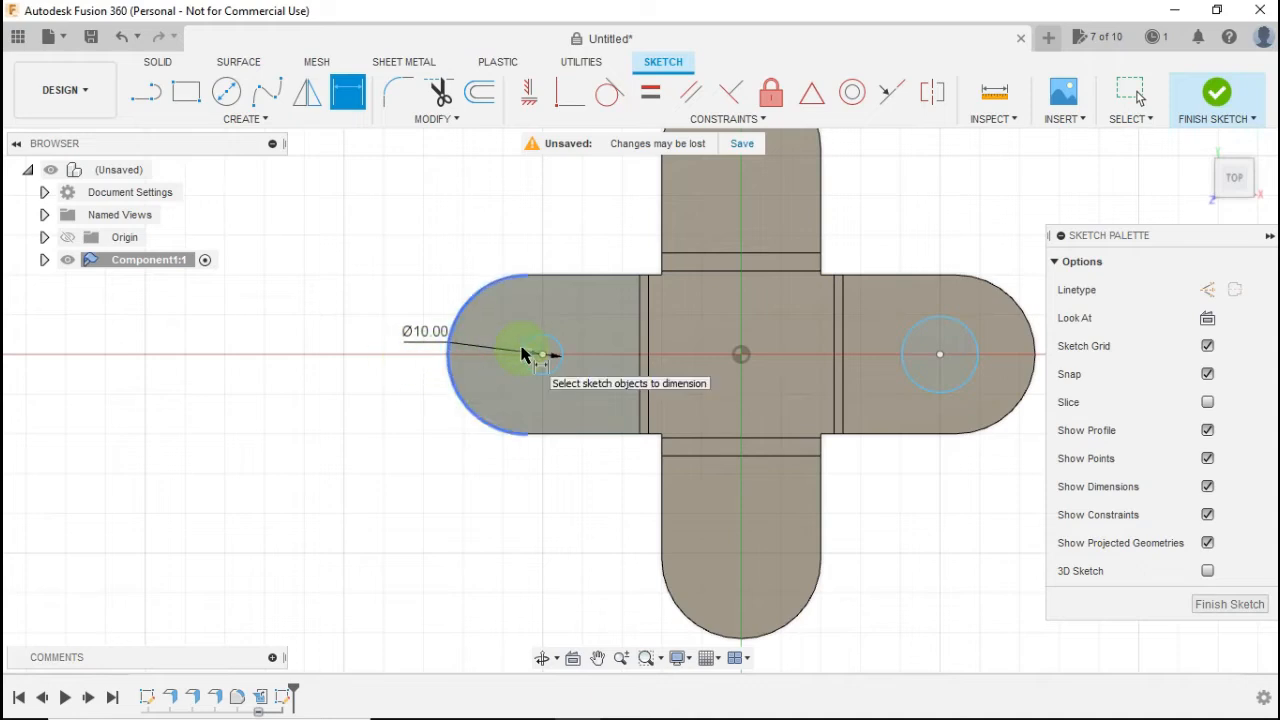
key(Escape)
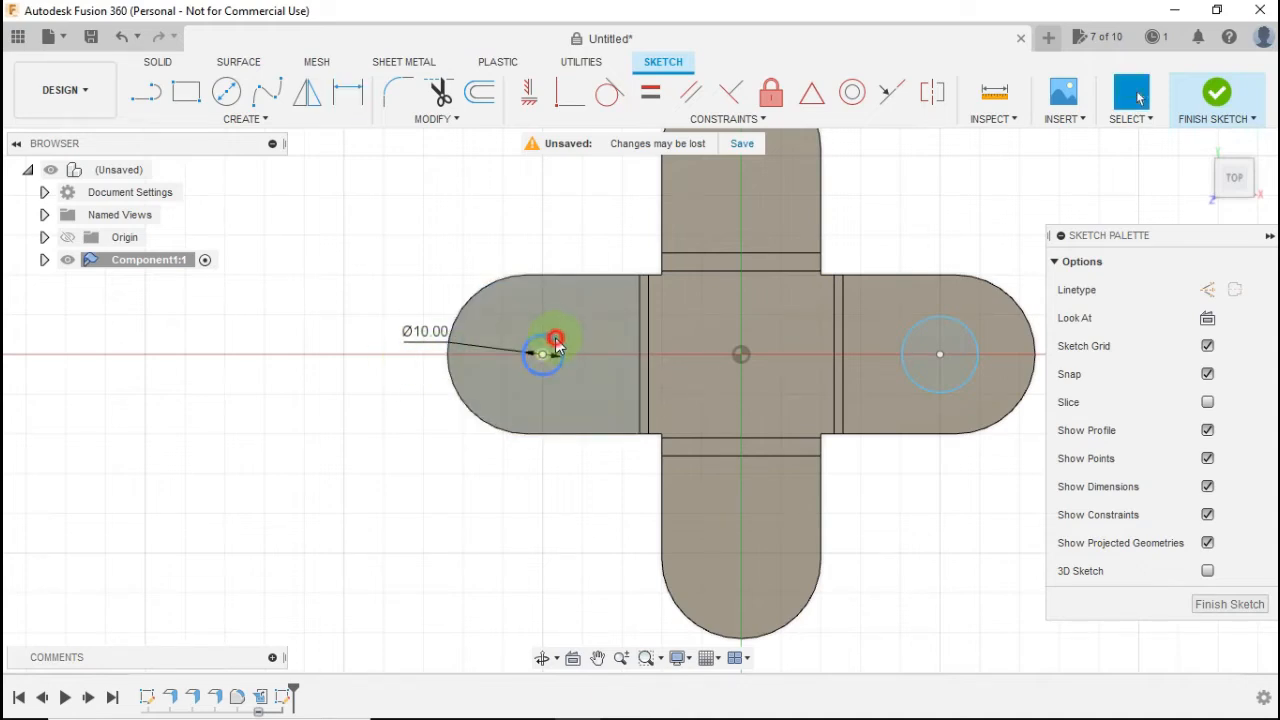
Apply an Equal constraint between the circles on the left and right flanges
click(555, 337)
click(916, 327)
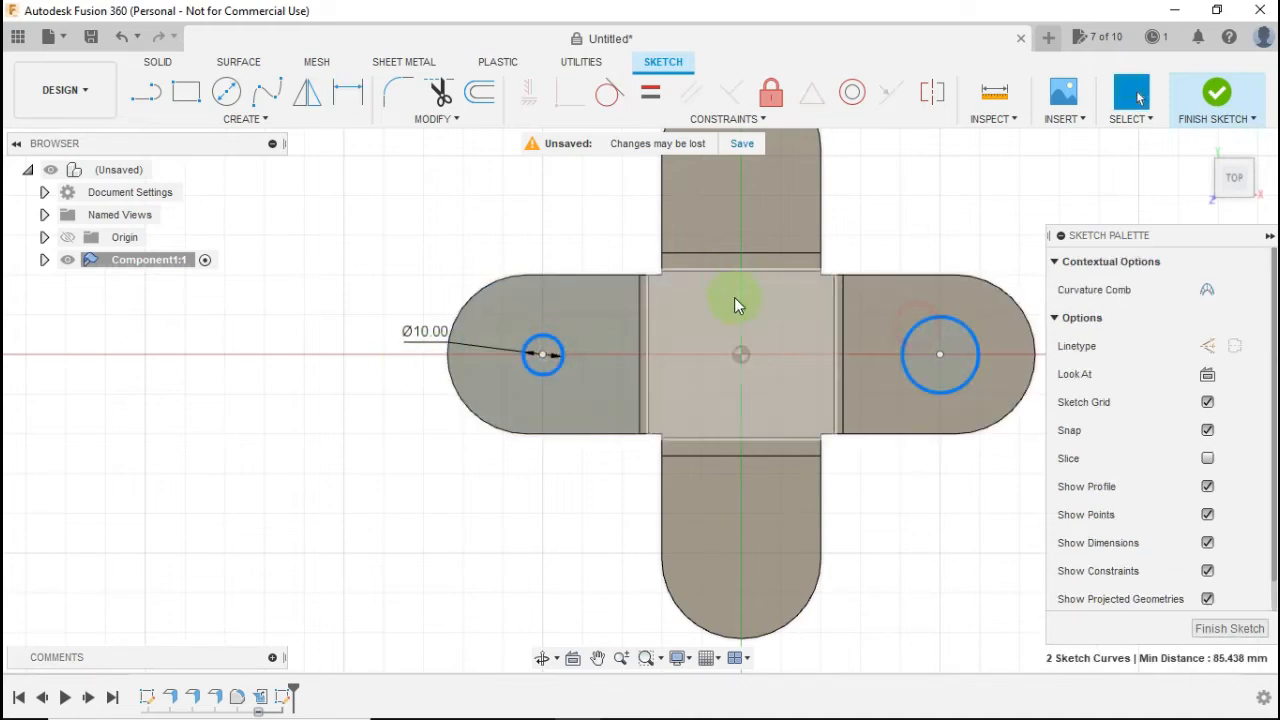
click(650, 95)
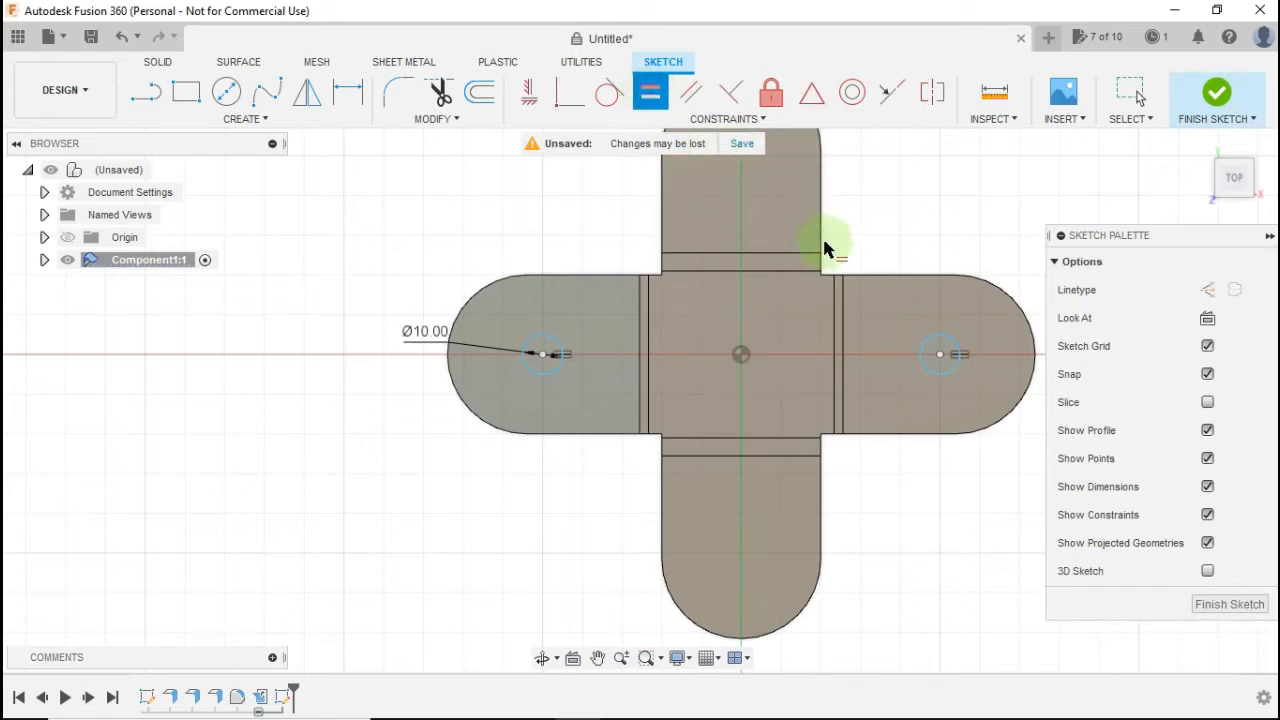
Draw two circles on each of the upper and lower flanges along the vertical axis, about 14 mm outer and about 10 mm inner
scroll(791, 308, down, 3)
scroll(777, 313, up, 2)
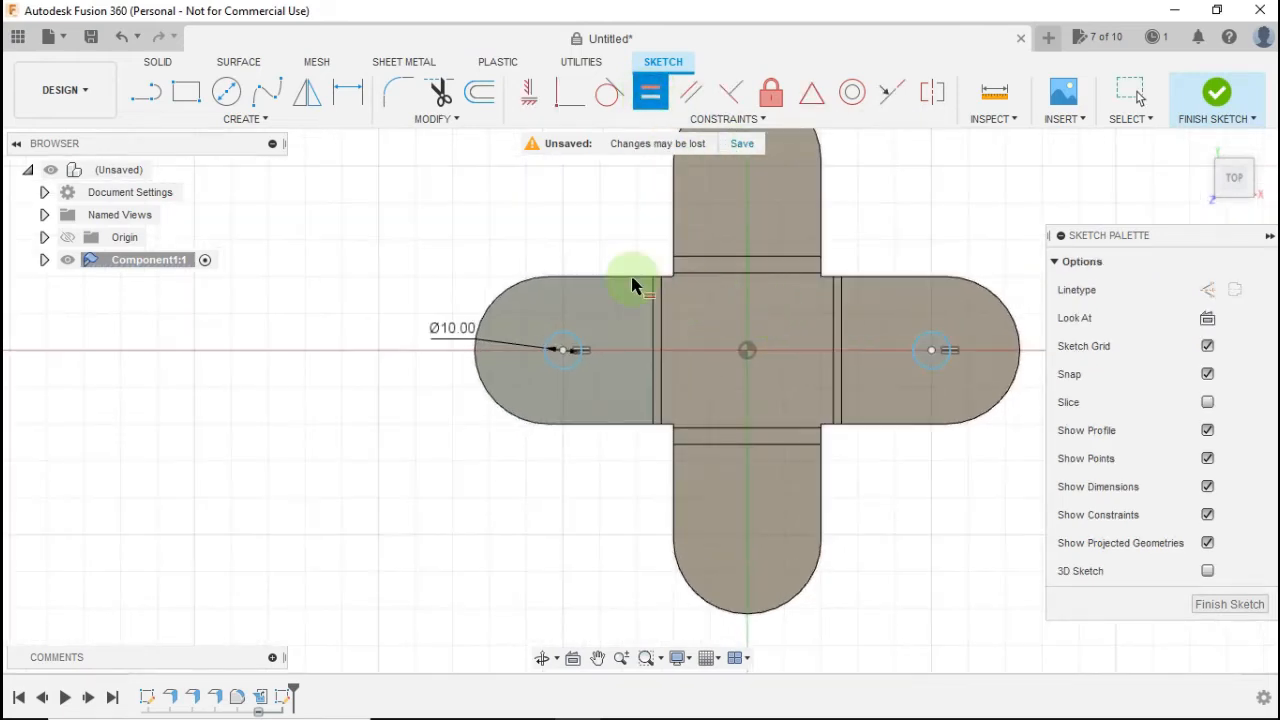
click(226, 92)
scroll(744, 260, down, 3)
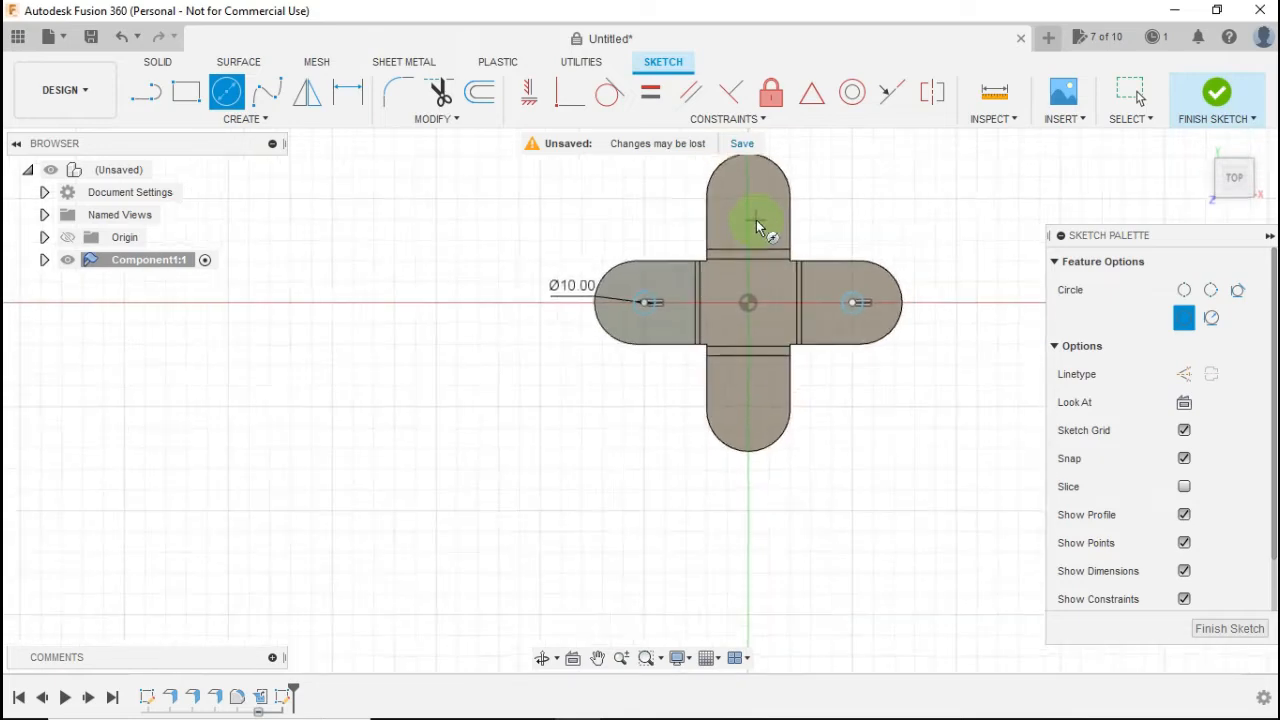
scroll(756, 210, up, 3)
click(744, 191)
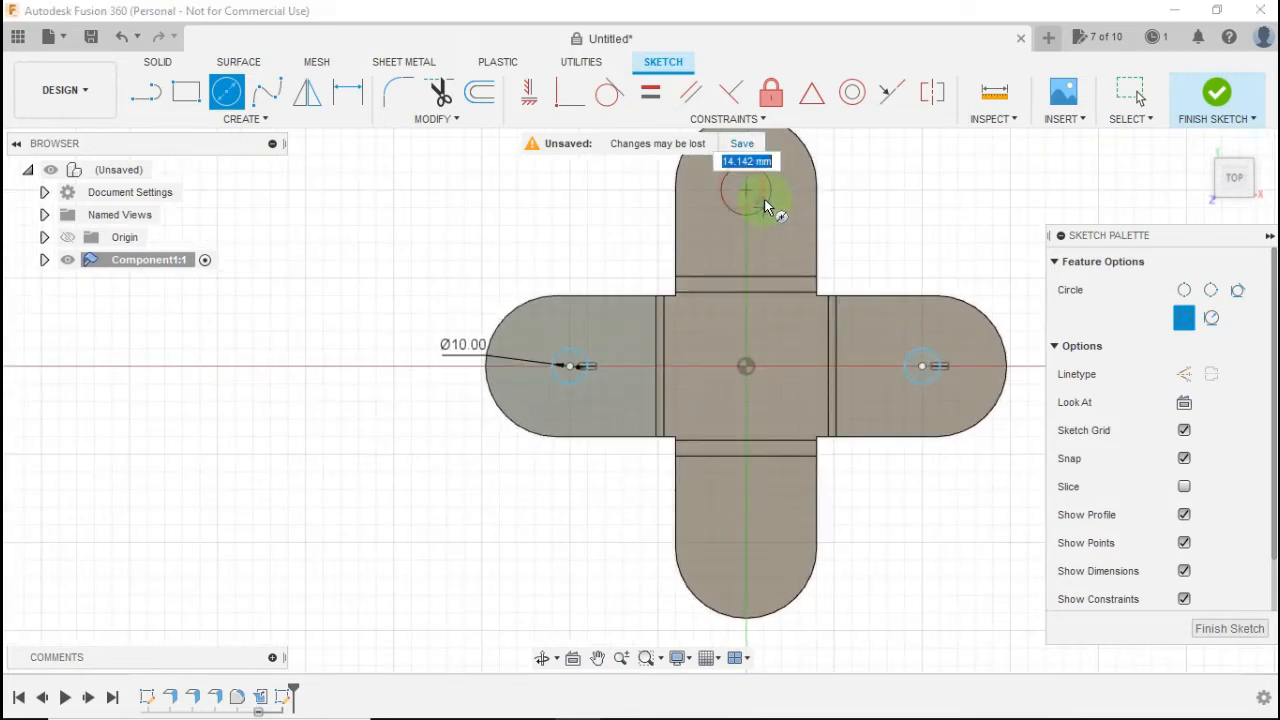
click(745, 245)
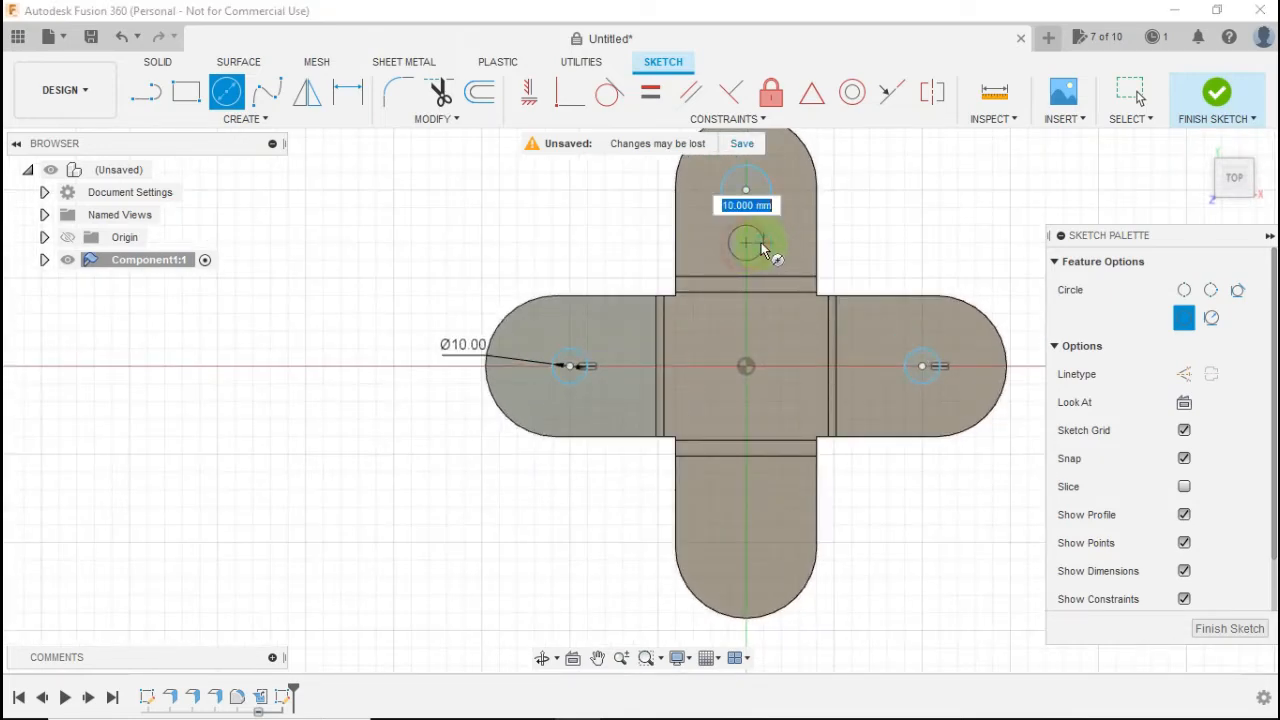
click(768, 247)
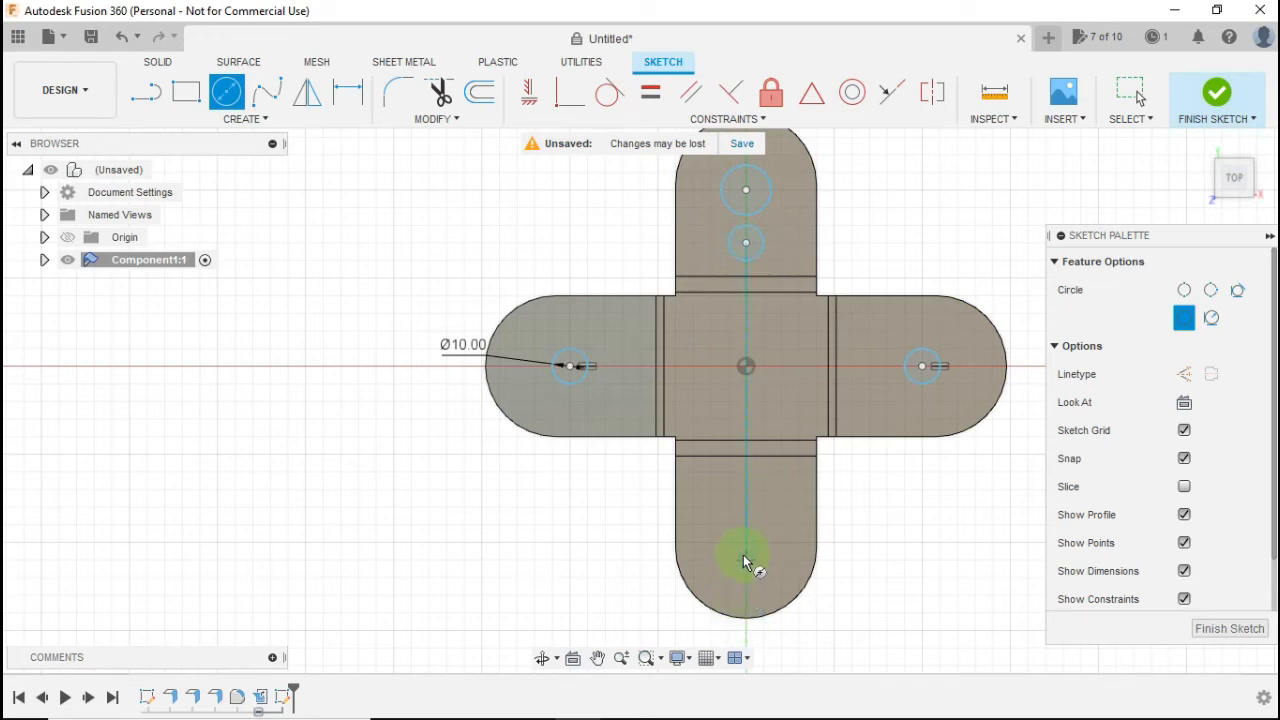
click(766, 526)
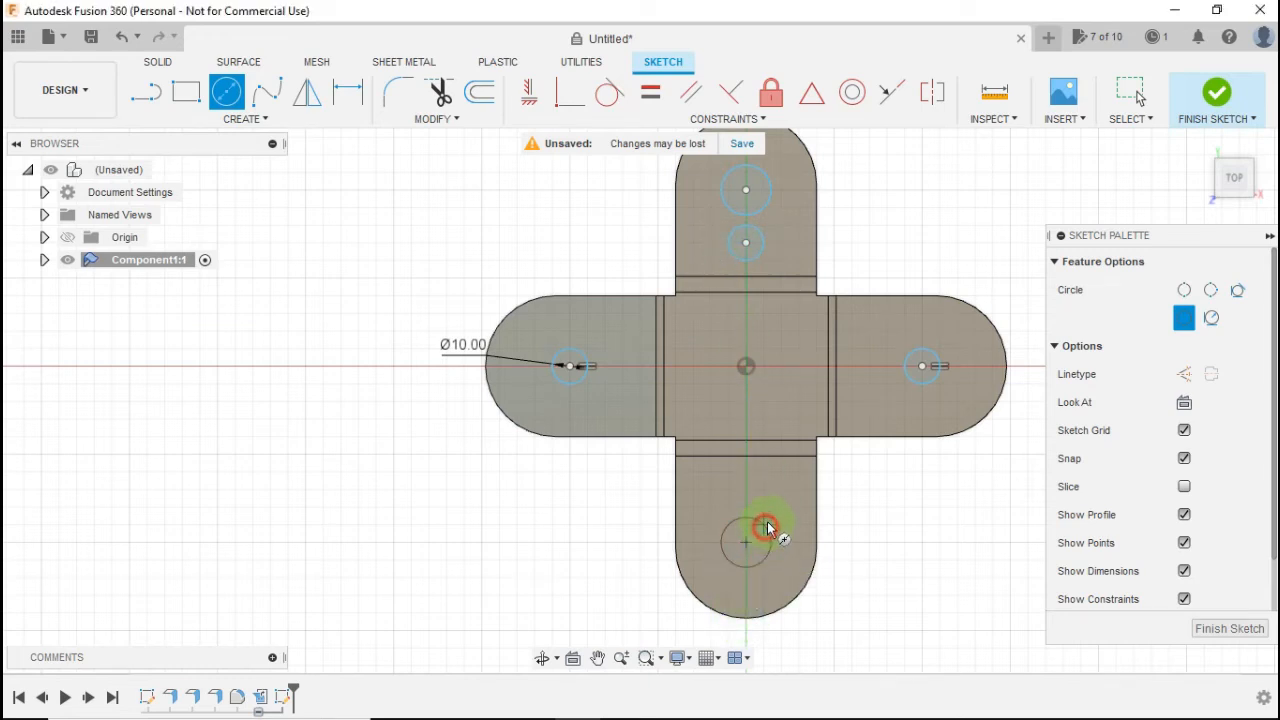
click(762, 489)
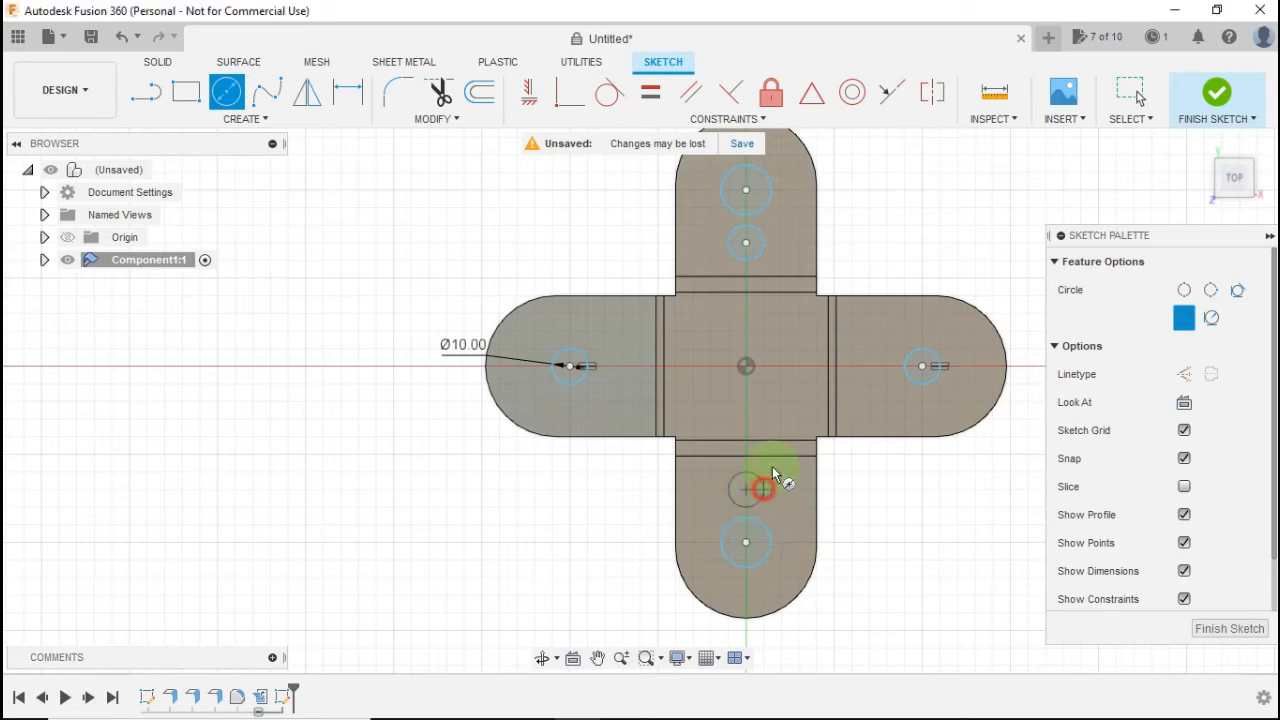
Dimension the outer circle on the upper flange with a diameter of 8 mm
scroll(758, 365, down, 3)
scroll(745, 228, up, 3)
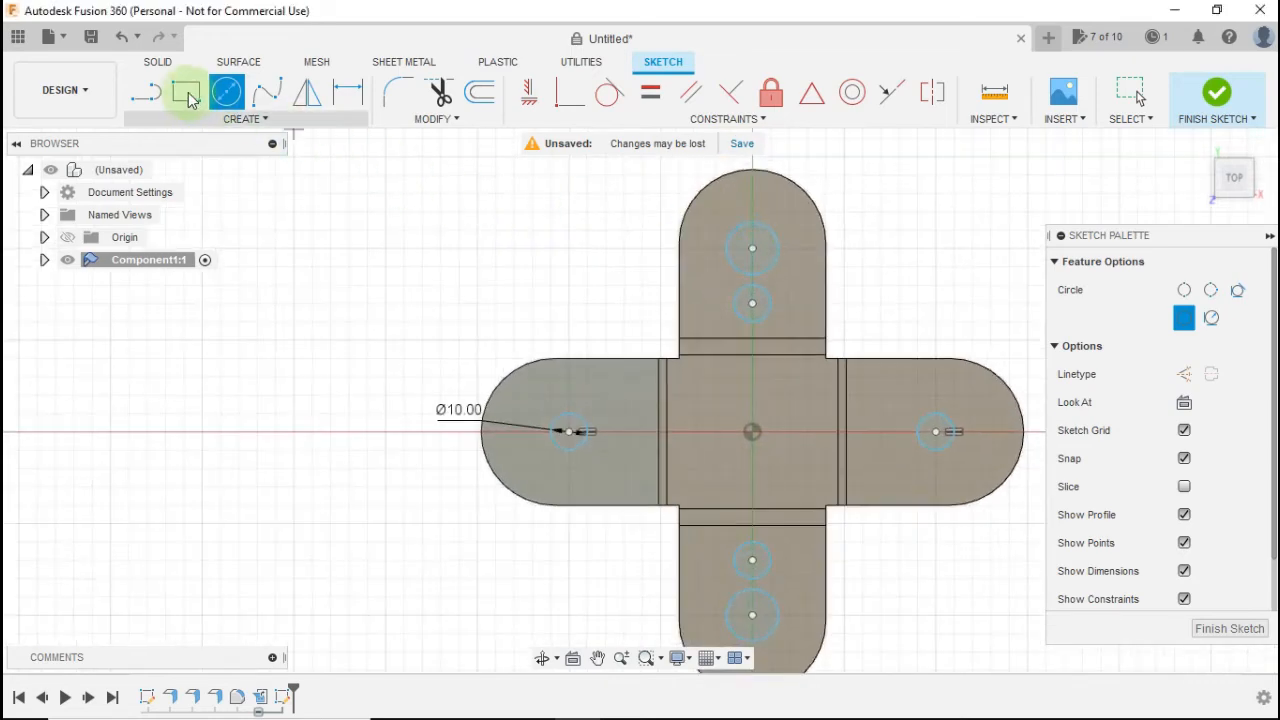
click(348, 92)
click(729, 246)
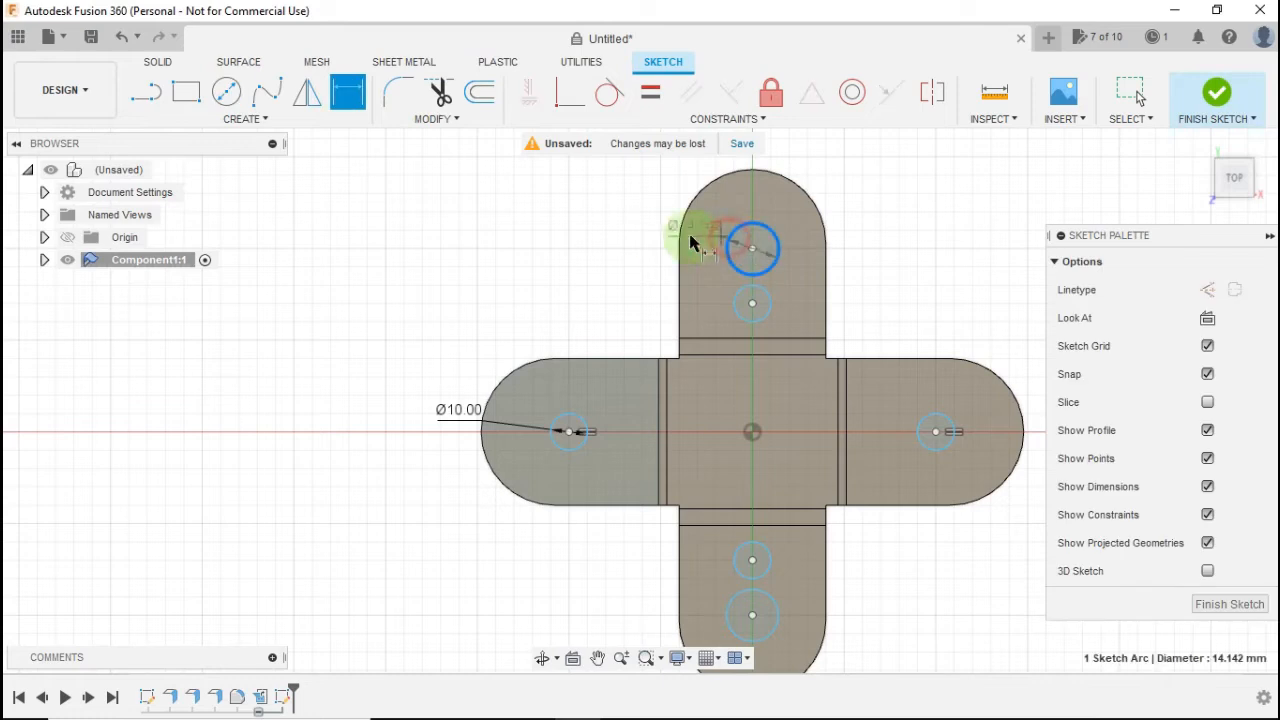
click(632, 250)
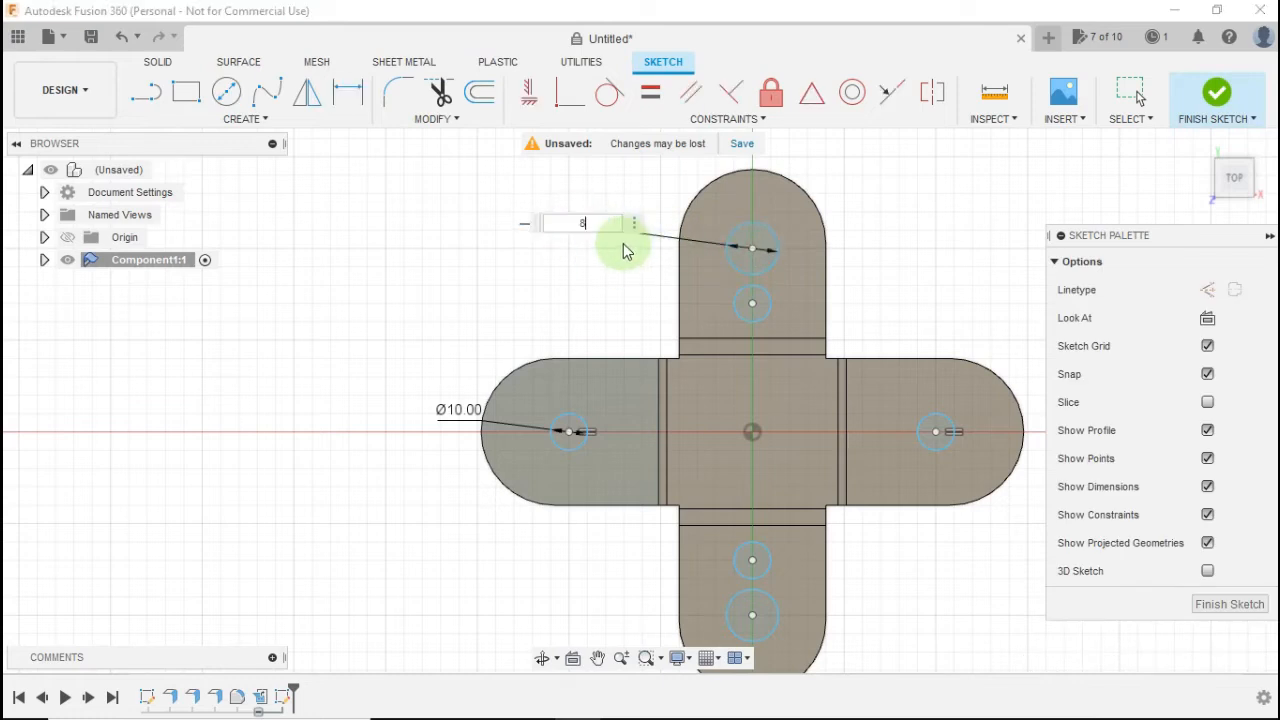
key(Return)
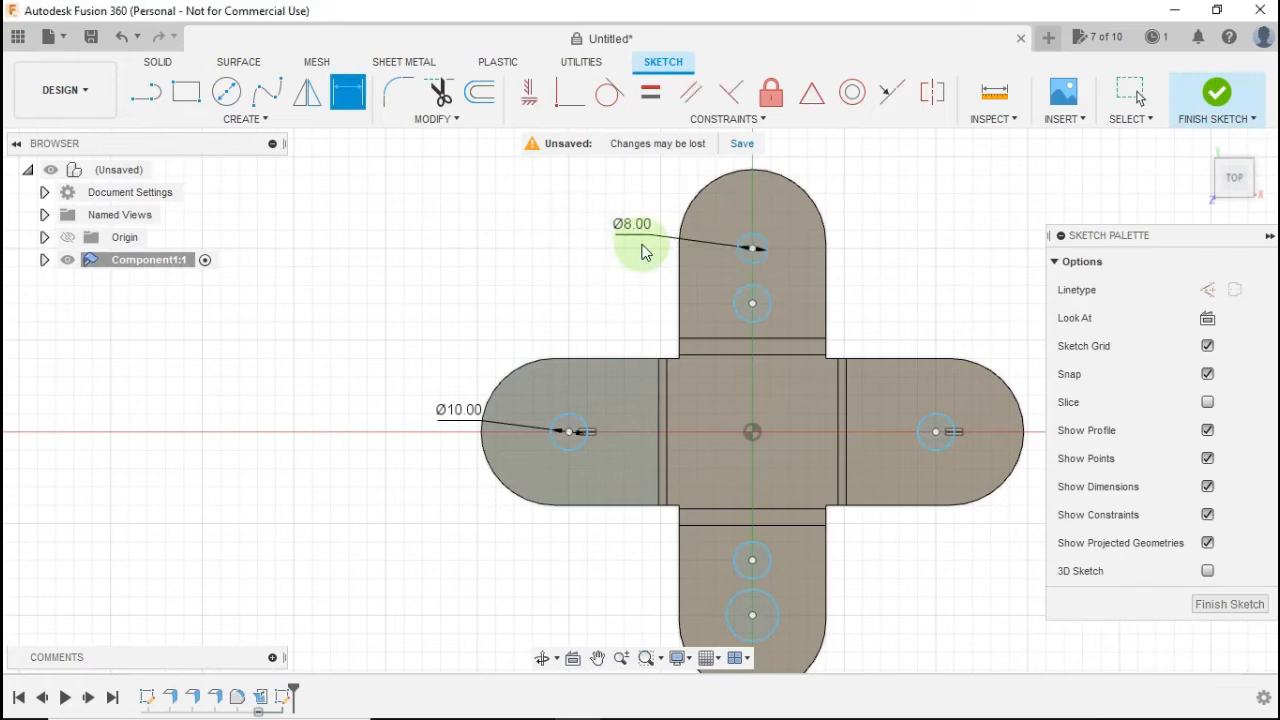
key(Escape)
Apply an Equal constraint to the four circles on the upper and lower flanges
click(765, 243)
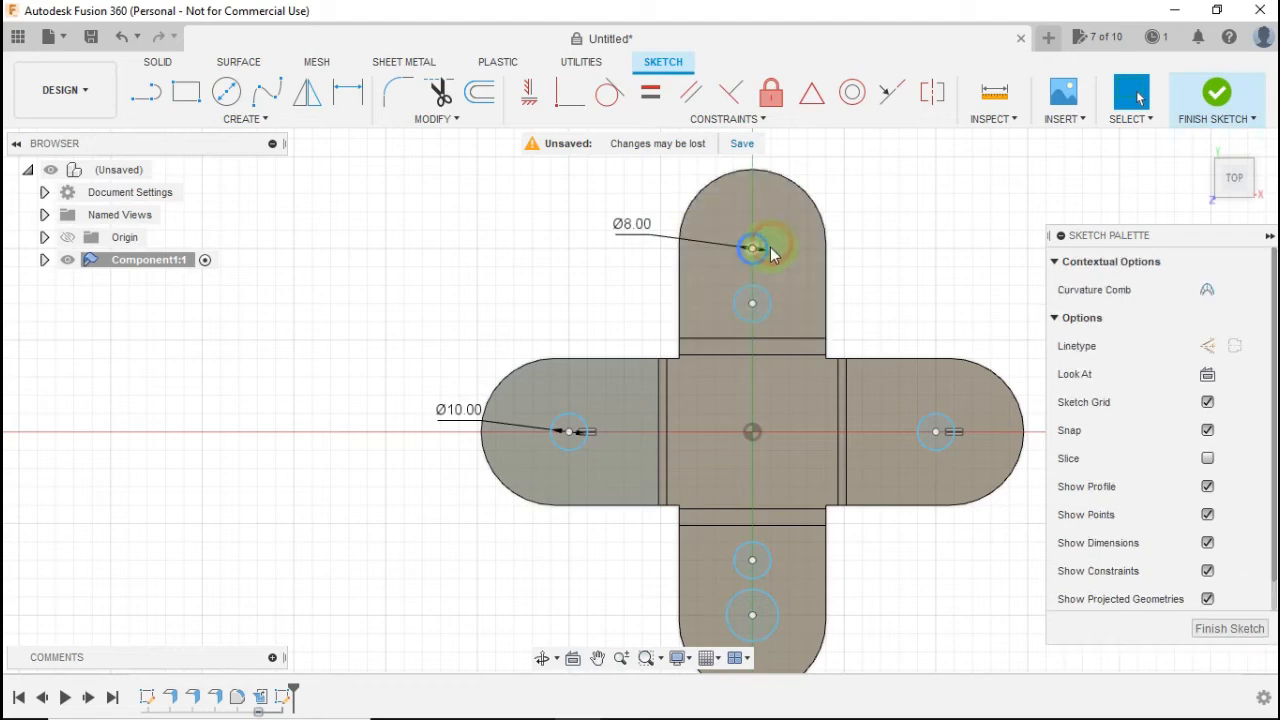
shift+click(779, 306)
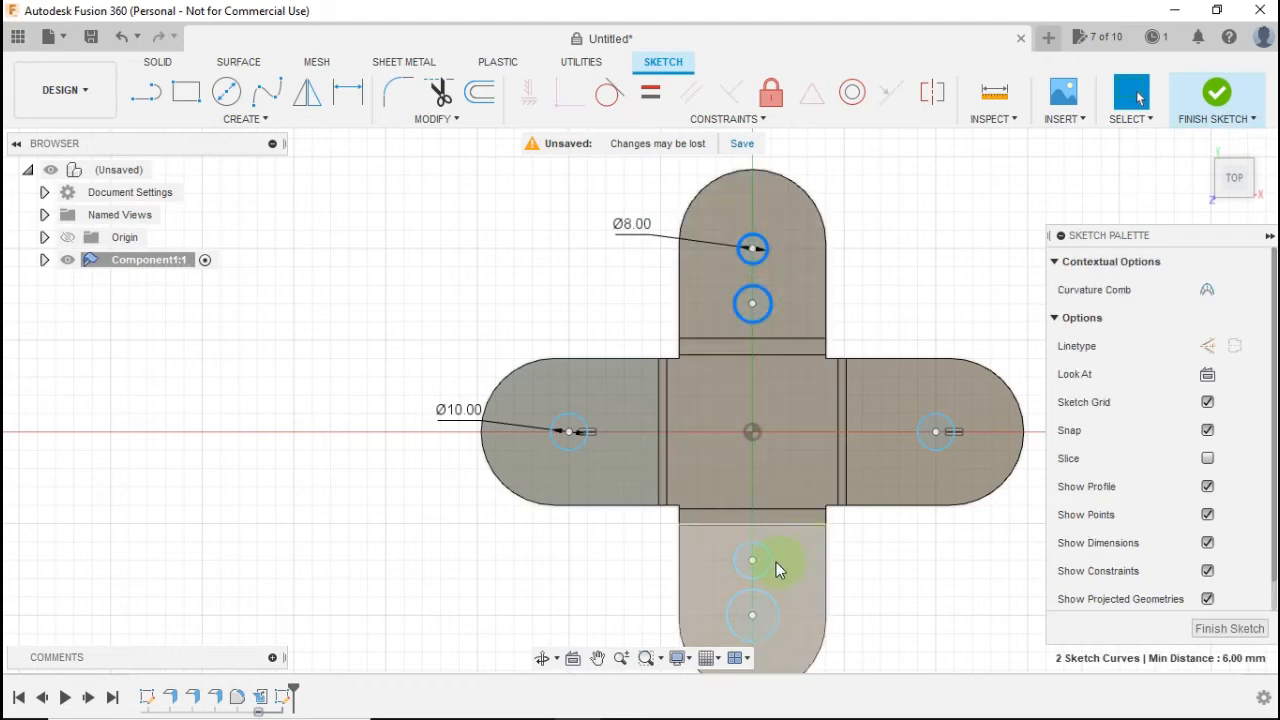
shift+click(772, 560)
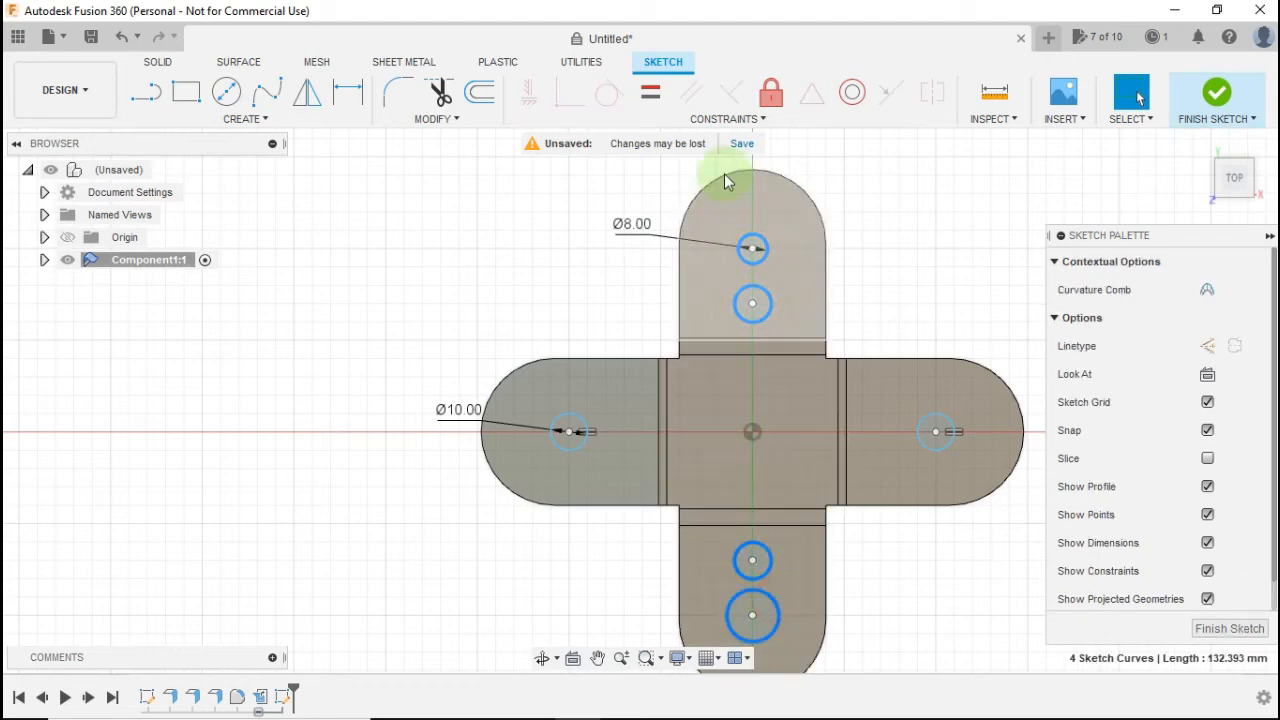
click(650, 92)
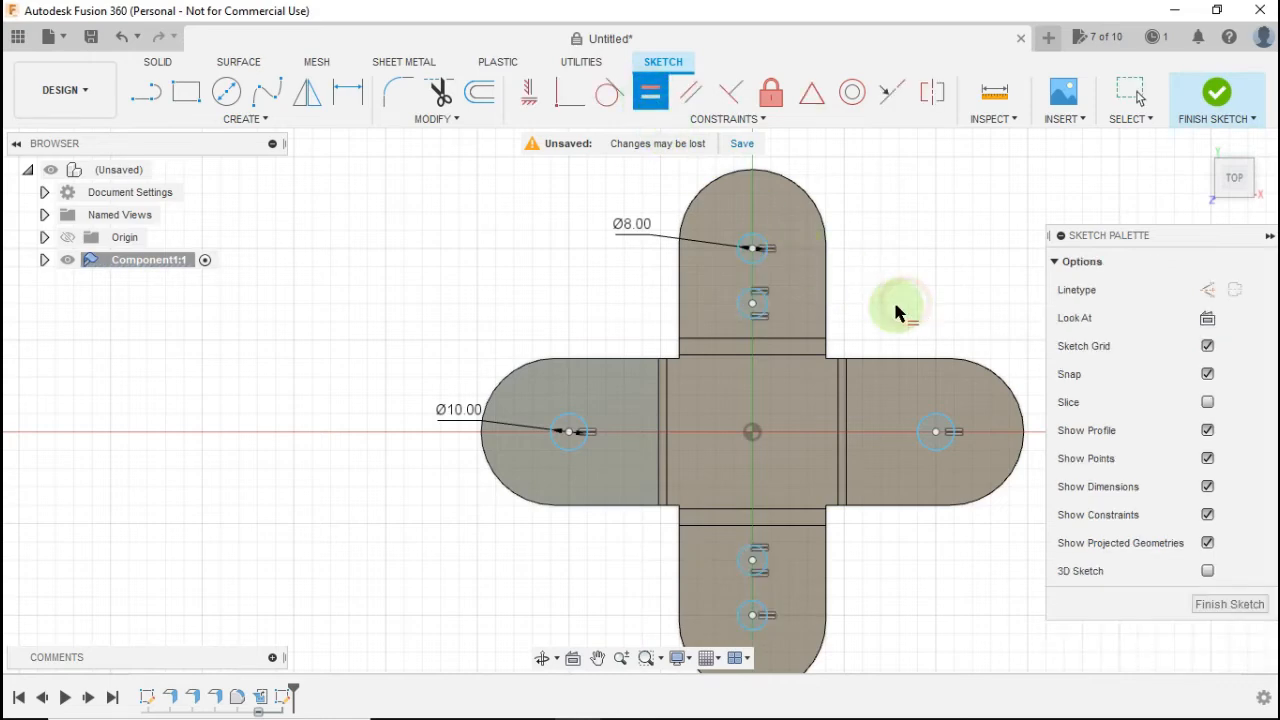
Dimension the centre distance between the two circles as 15 mm on both the upper and lower flanges
click(347, 93)
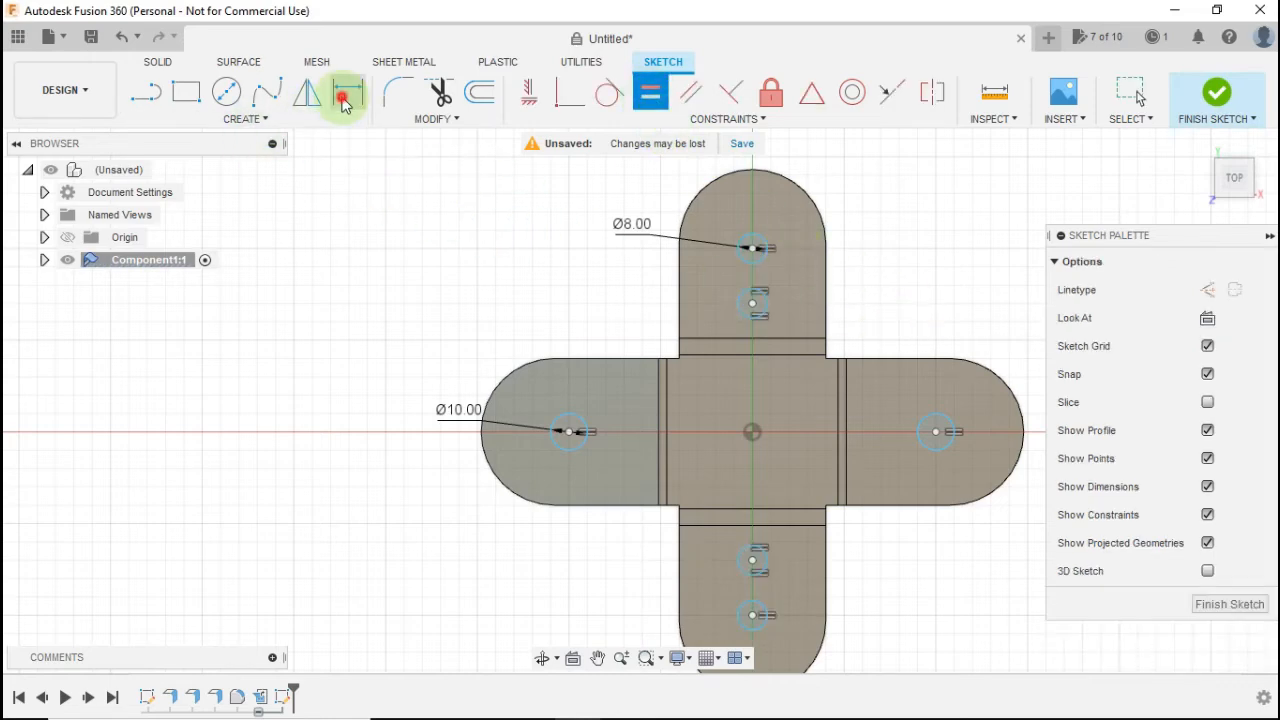
click(748, 268)
click(748, 298)
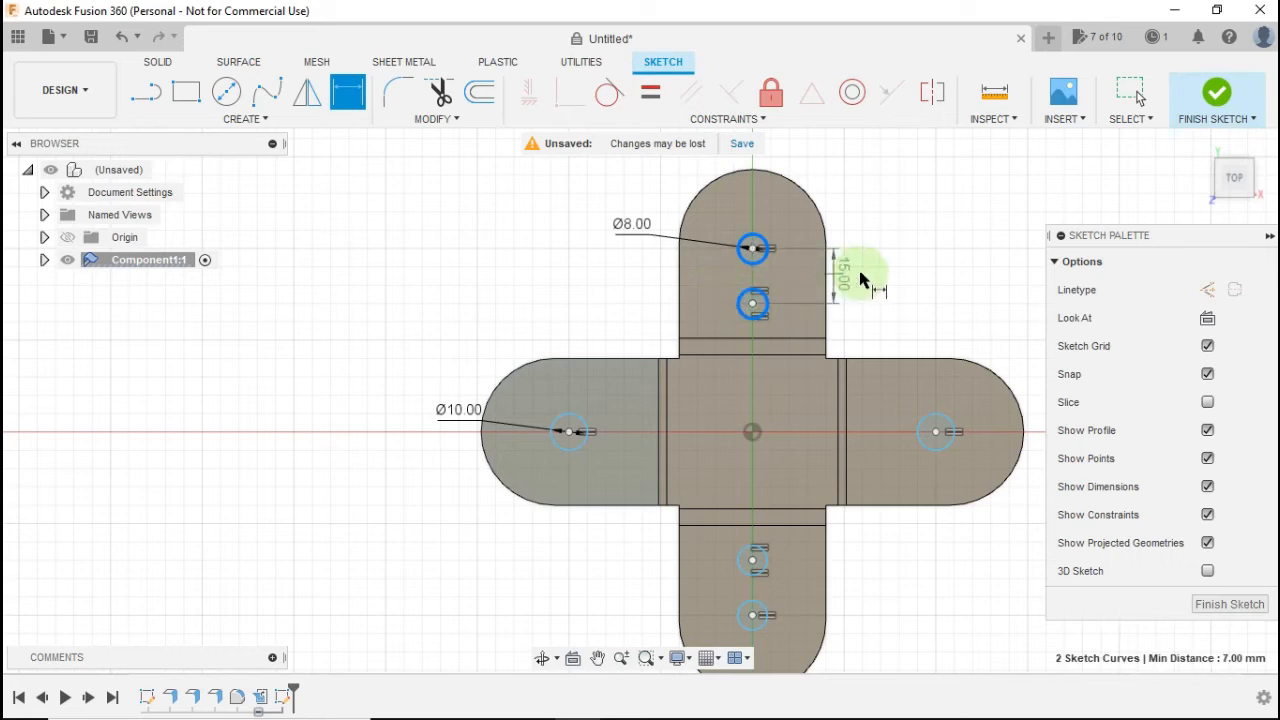
click(884, 277)
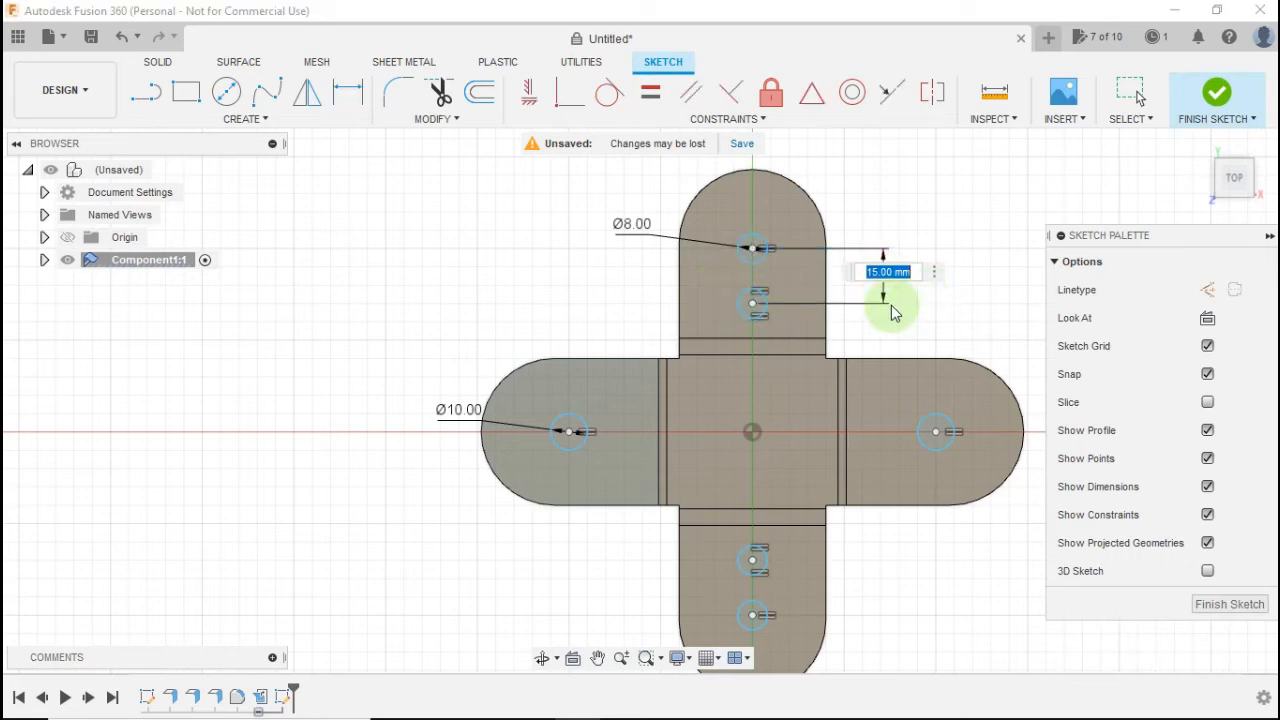
click(858, 334)
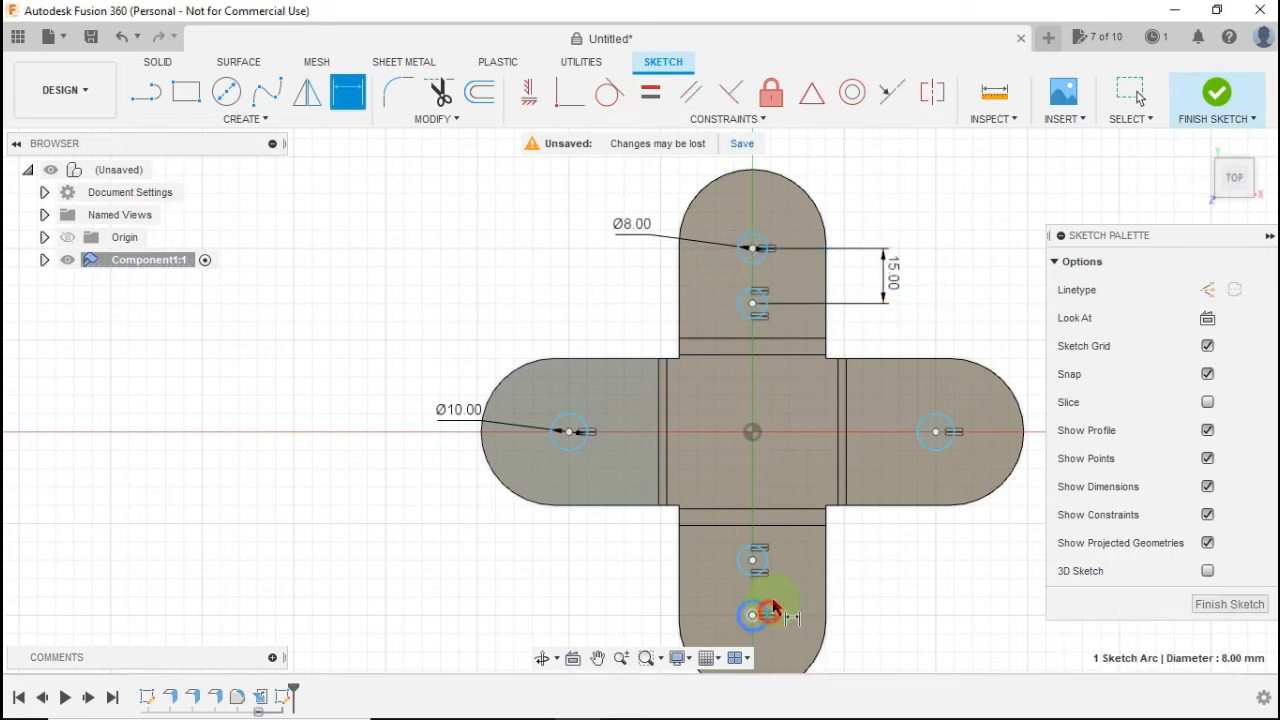
click(771, 566)
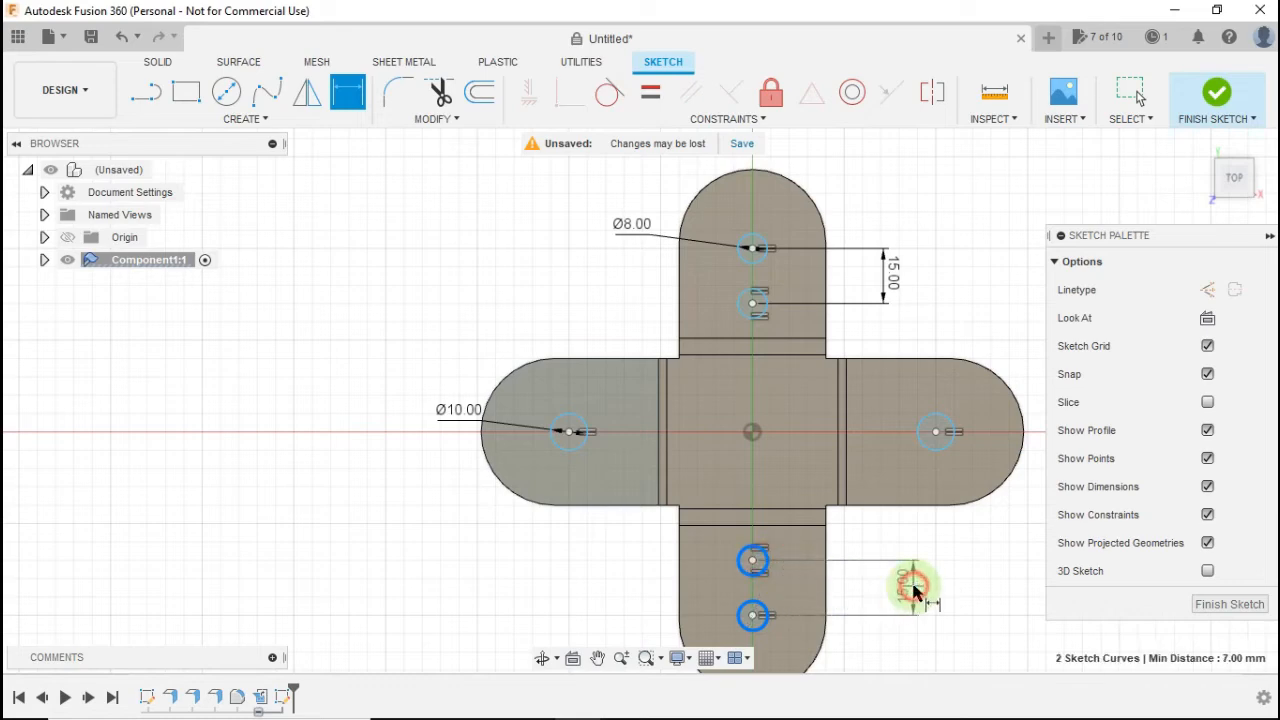
click(914, 576)
key(Return)
scroll(768, 629, down, 2)
scroll(752, 571, up, 4)
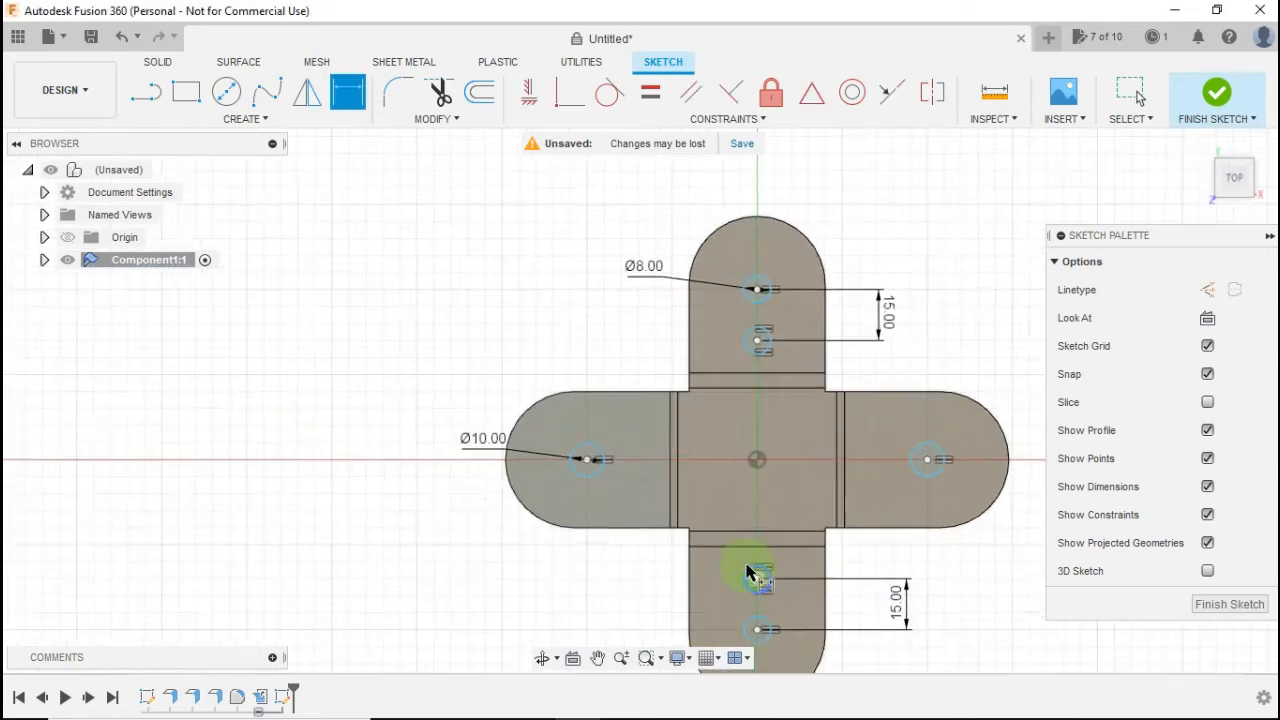
scroll(802, 573, up, 2)
middle_drag(800, 534, 776, 330)
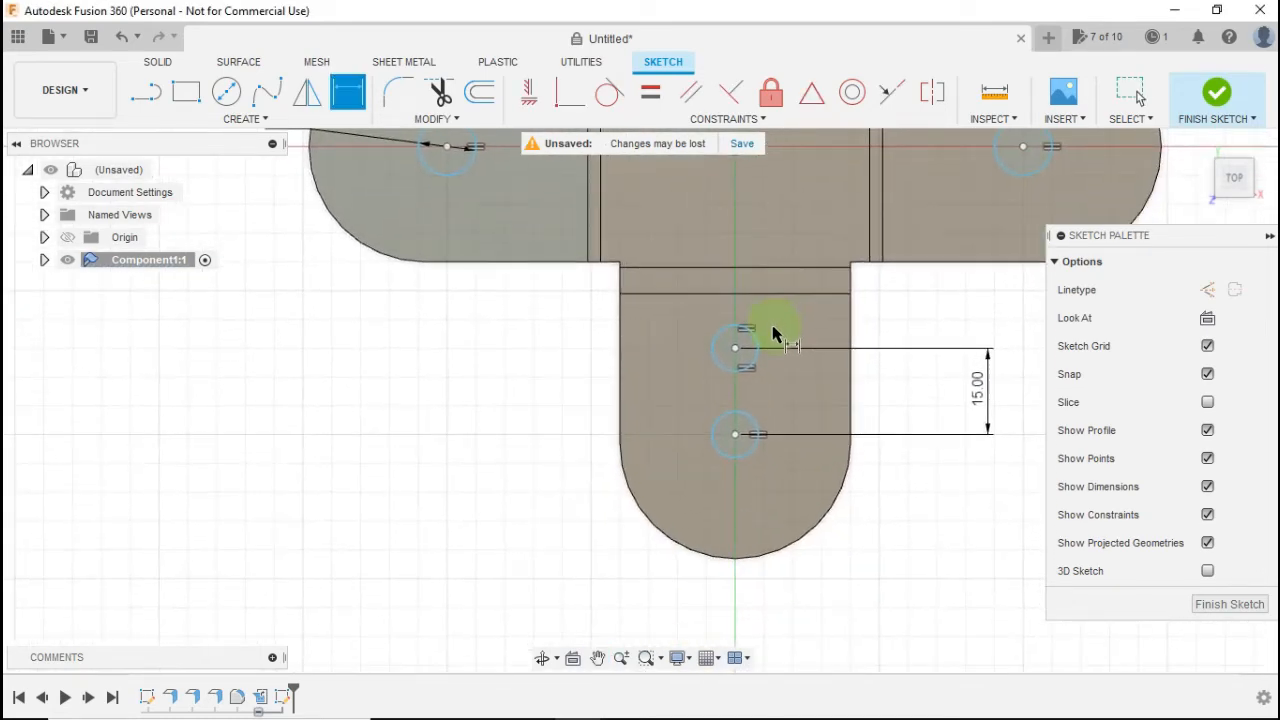
scroll(772, 338, up, 2)
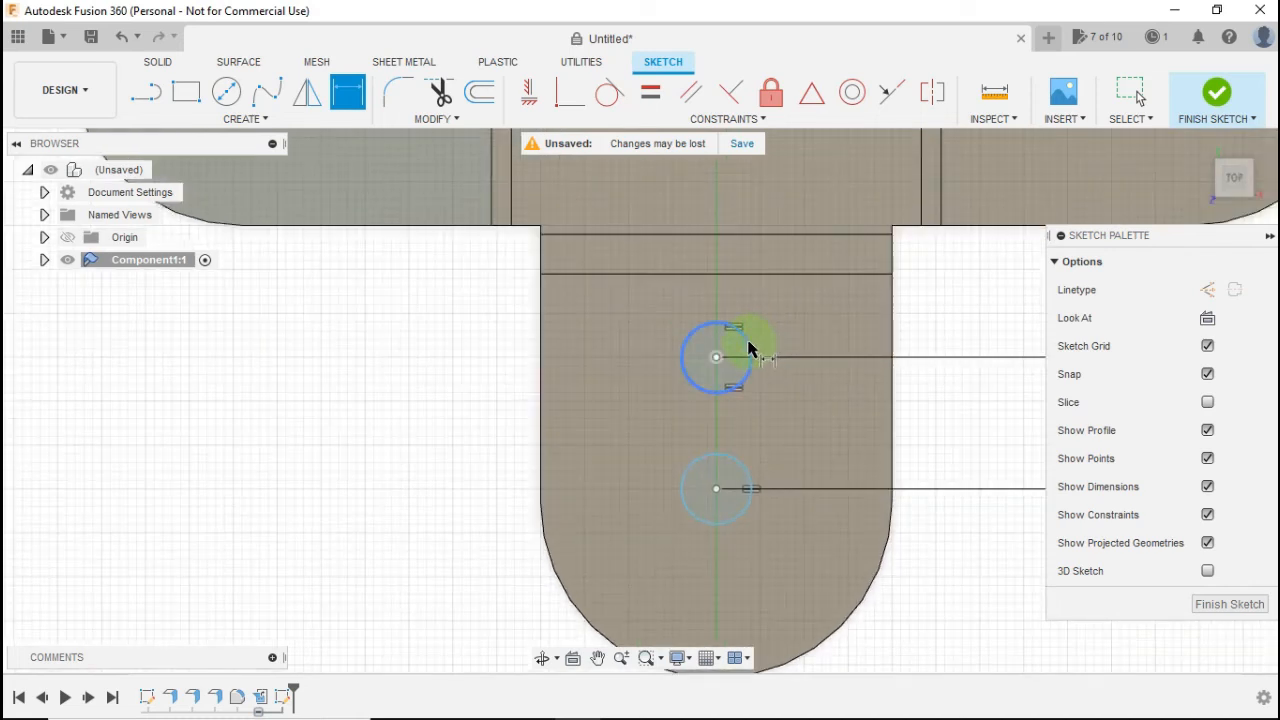
click(750, 348)
click(894, 340)
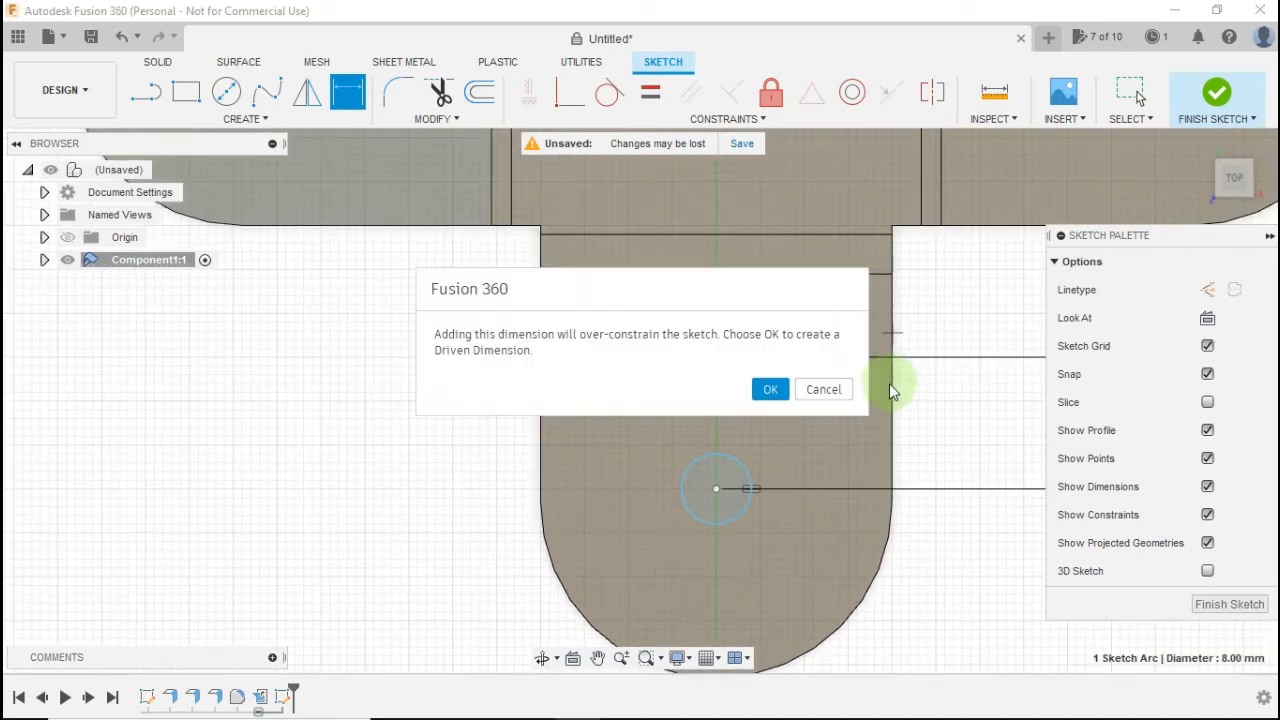
click(840, 394)
click(893, 397)
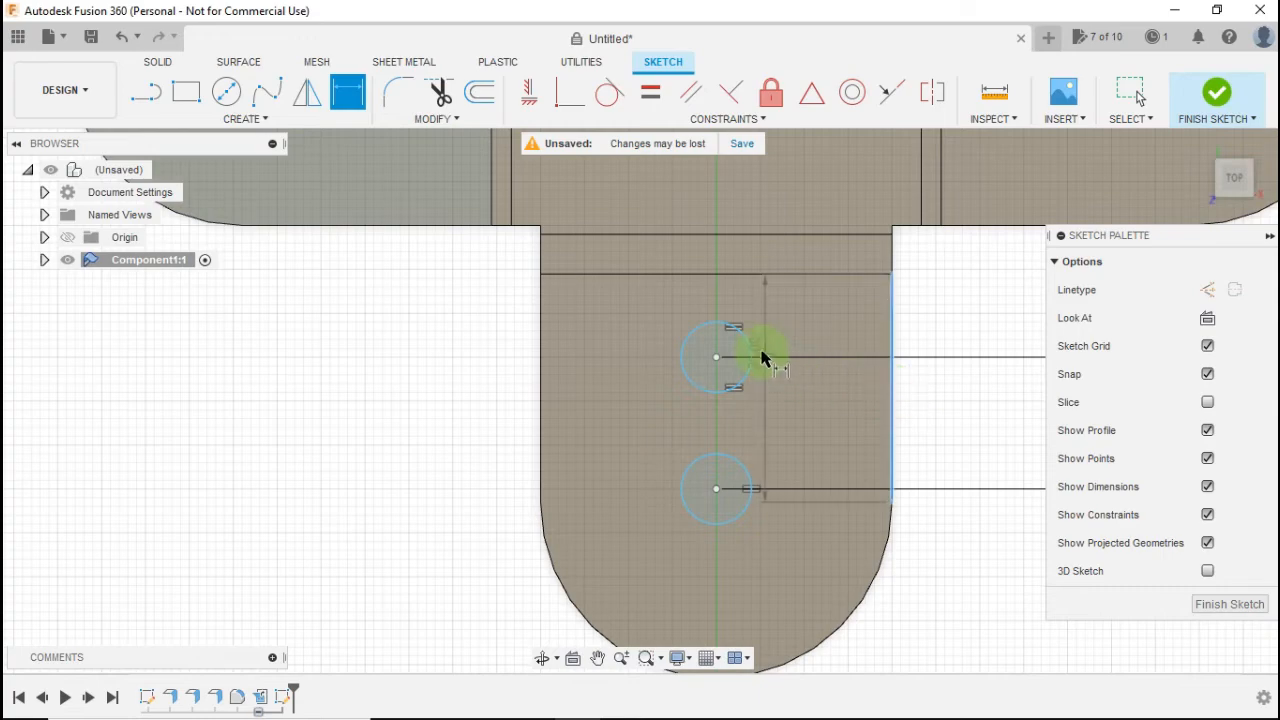
click(754, 351)
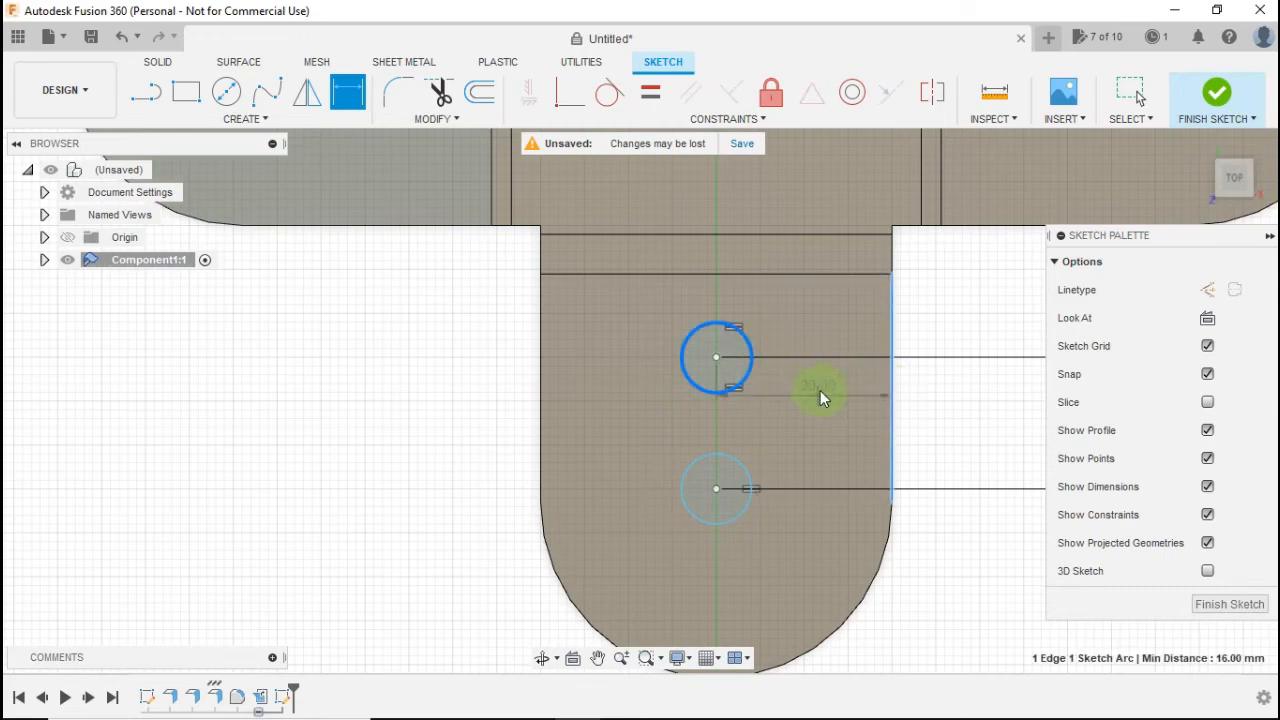
key(Escape)
Finish the sketch of the hole circles on the unfolded flanges
scroll(820, 387, down, 5)
scroll(833, 297, up, 1)
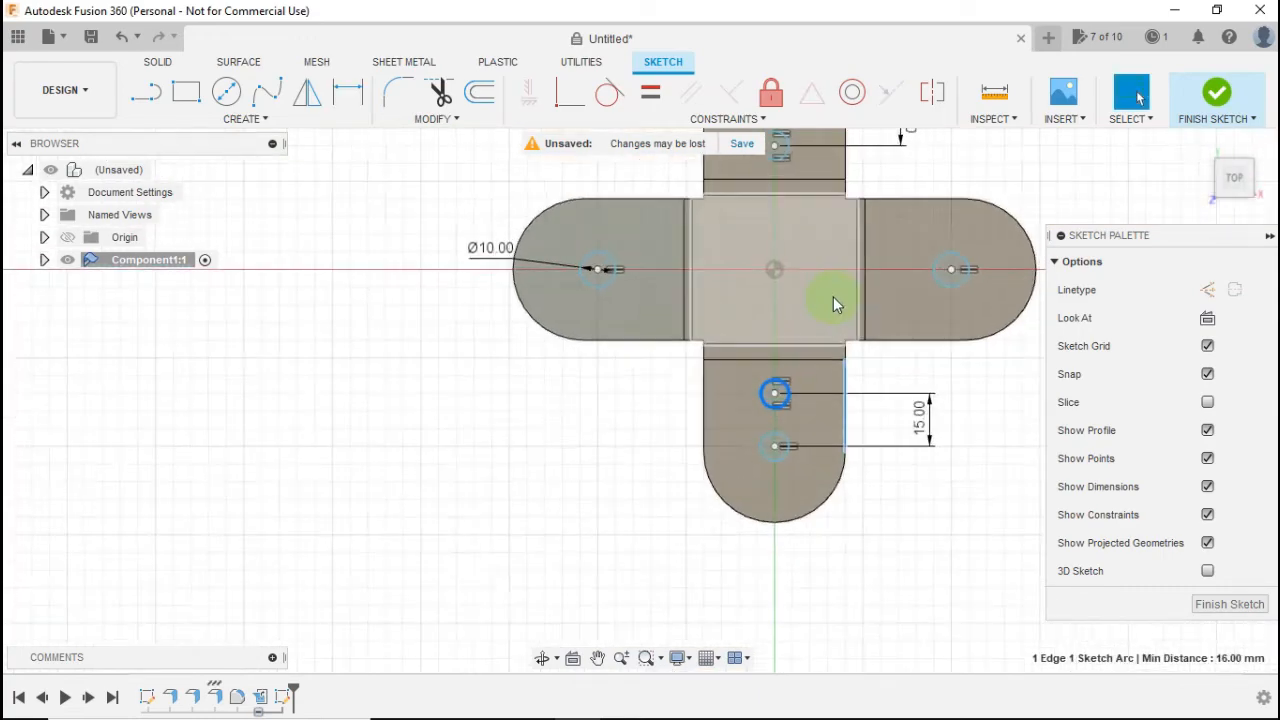
scroll(833, 296, down, 1)
mouse_move(832, 295)
middle_down()
mouse_move(814, 329)
mouse_move(730, 379)
middle_up()
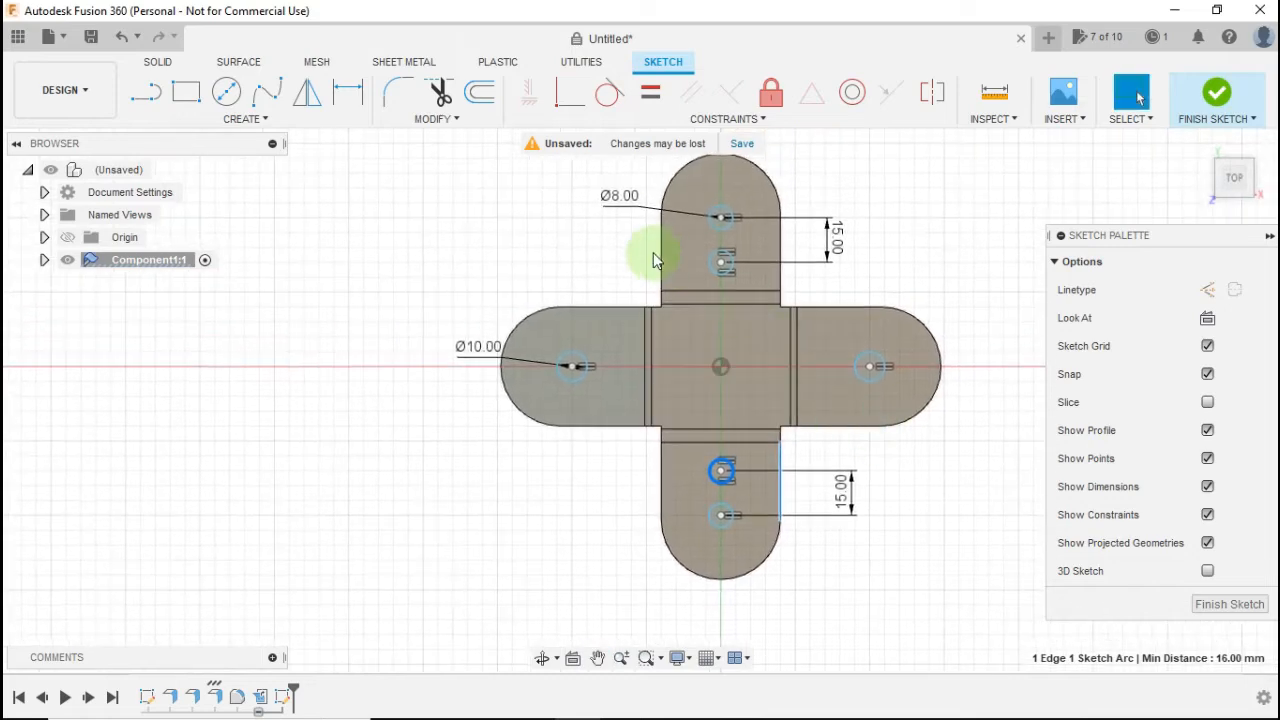
click(1216, 94)
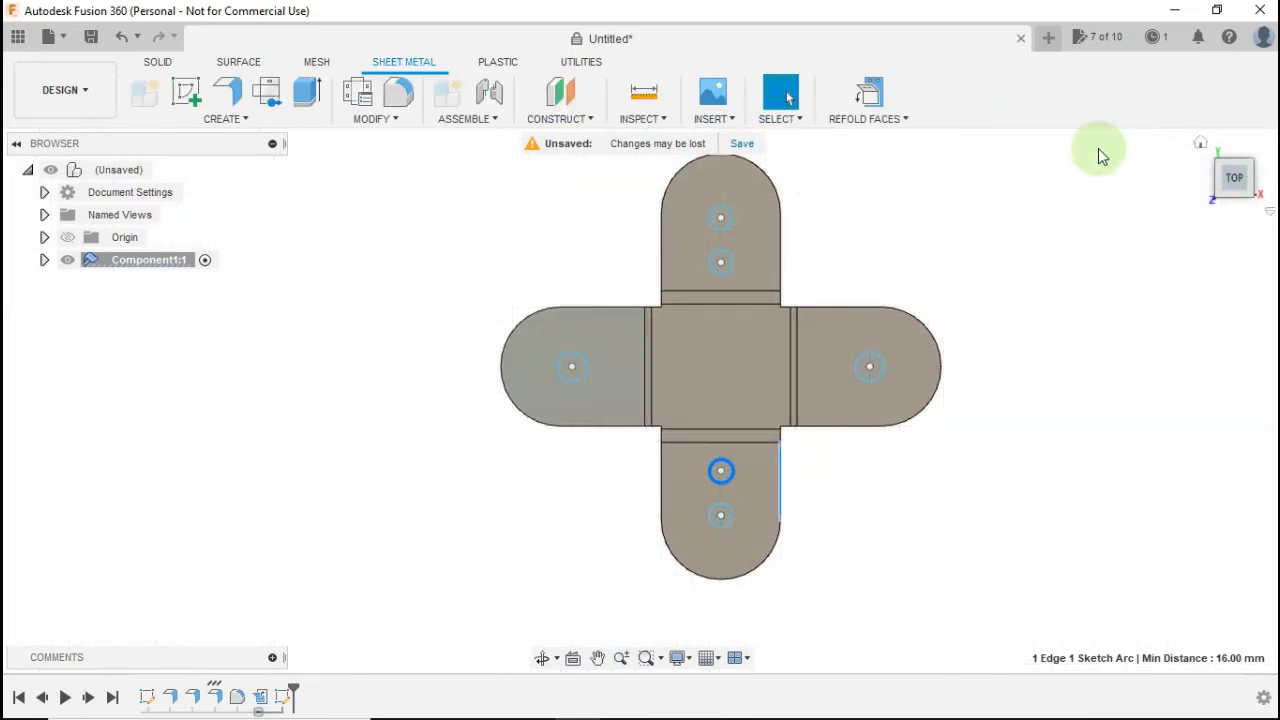
Extrude the six circle profiles as a cut through the flanges, using the To Object extent with the central plate's underside face
click(312, 91)
click(571, 366)
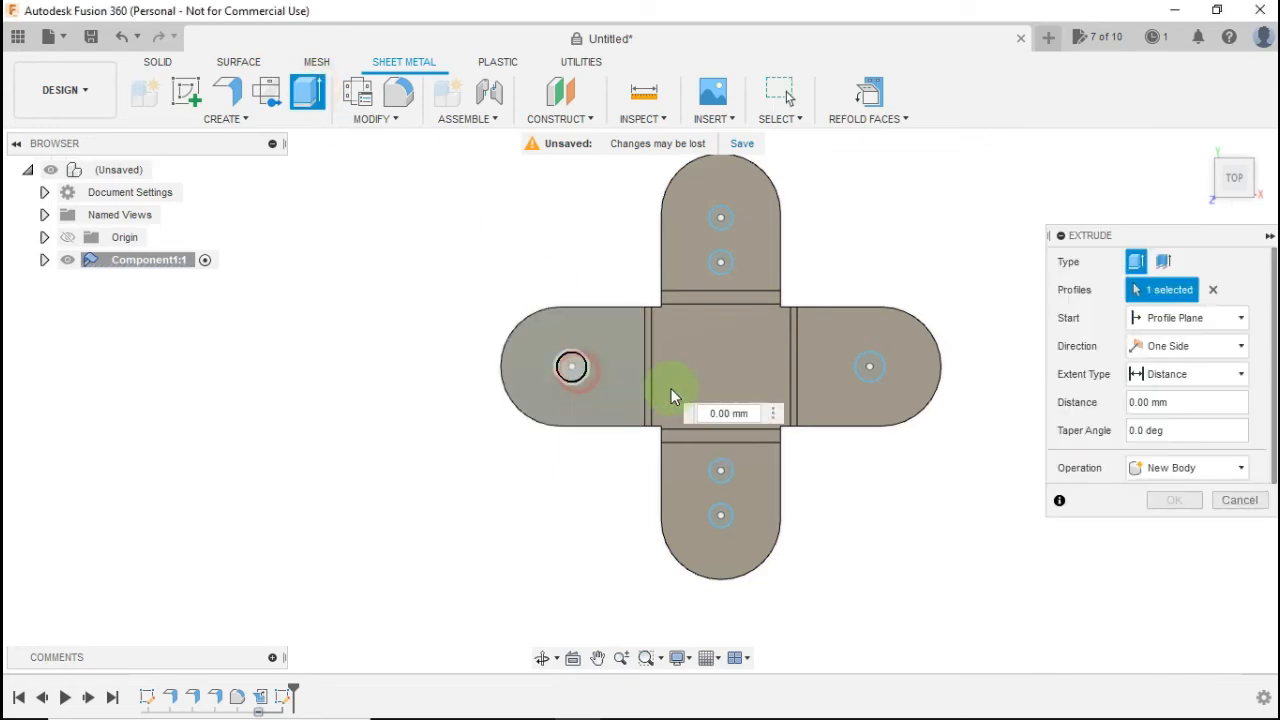
click(868, 369)
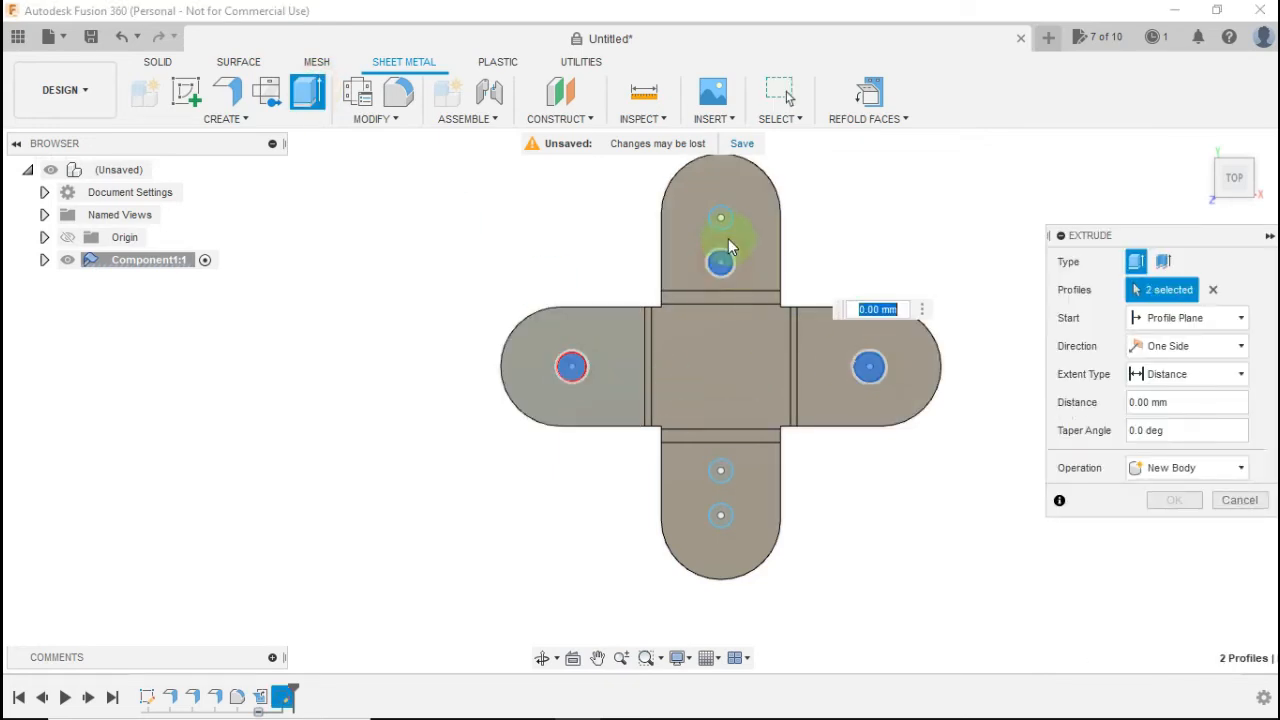
click(722, 258)
click(720, 216)
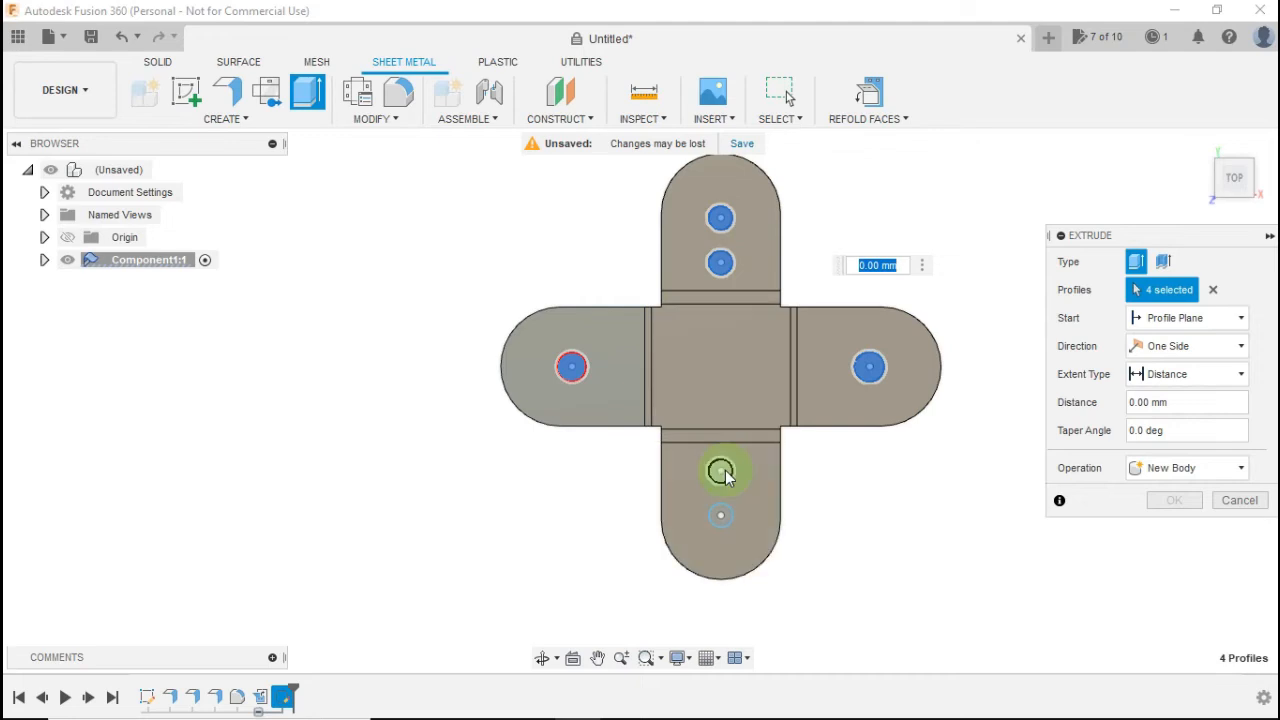
click(722, 474)
click(722, 516)
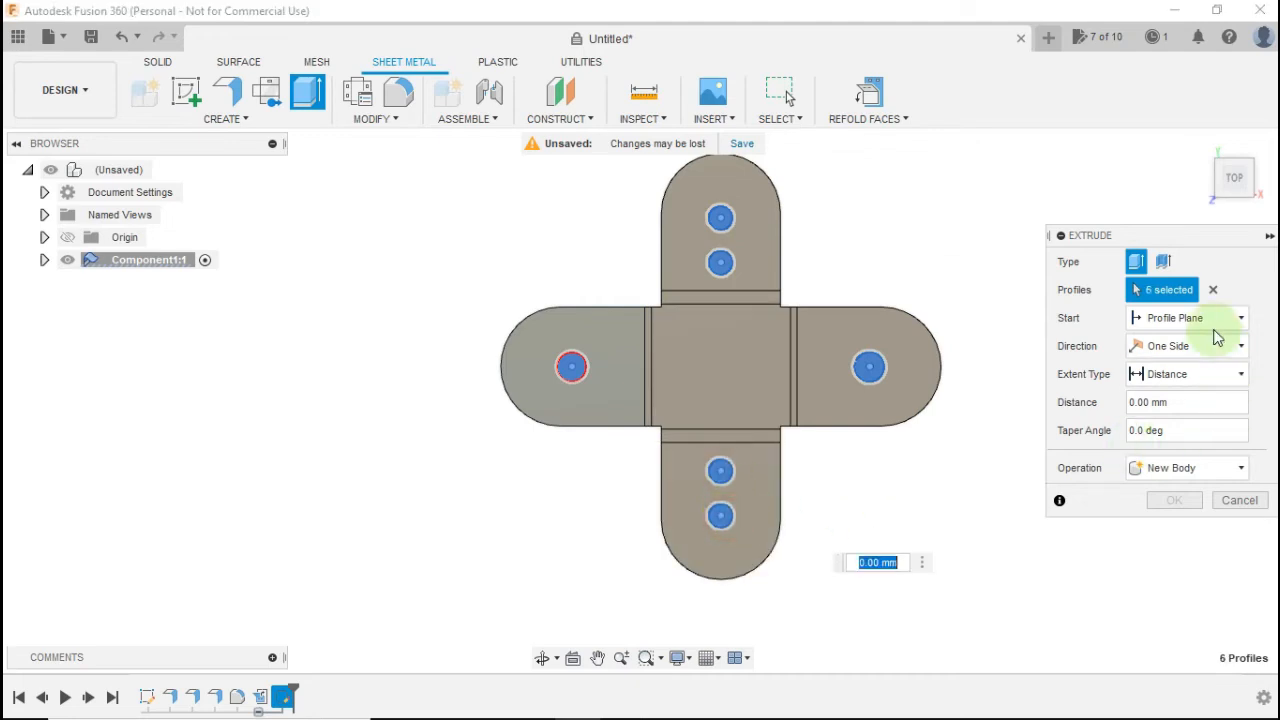
click(1206, 373)
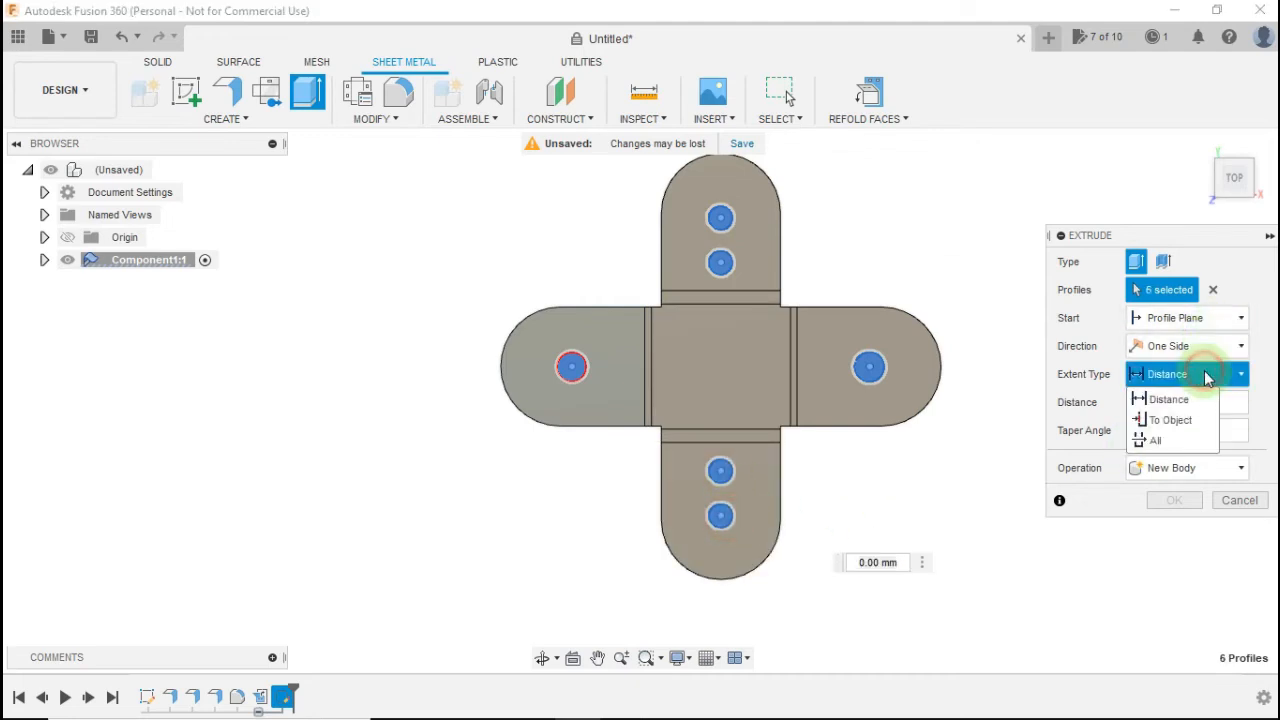
click(1192, 418)
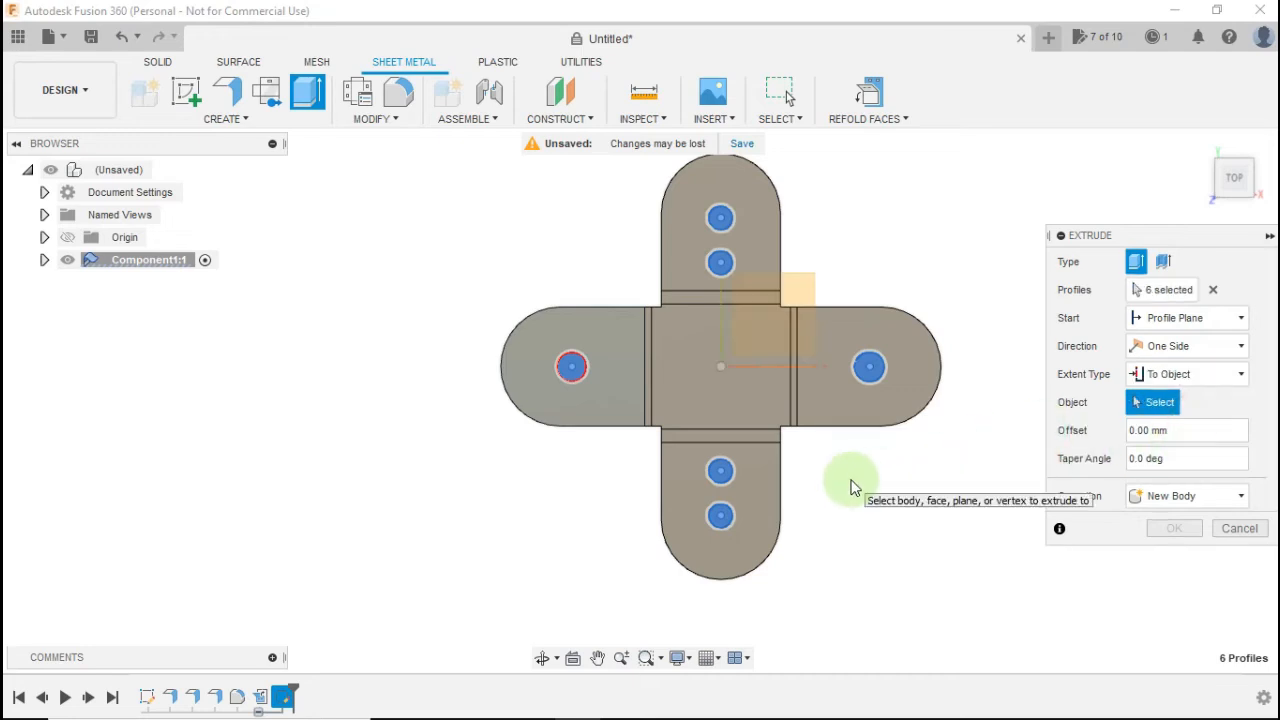
shift+middle_drag(849, 486, 808, 285)
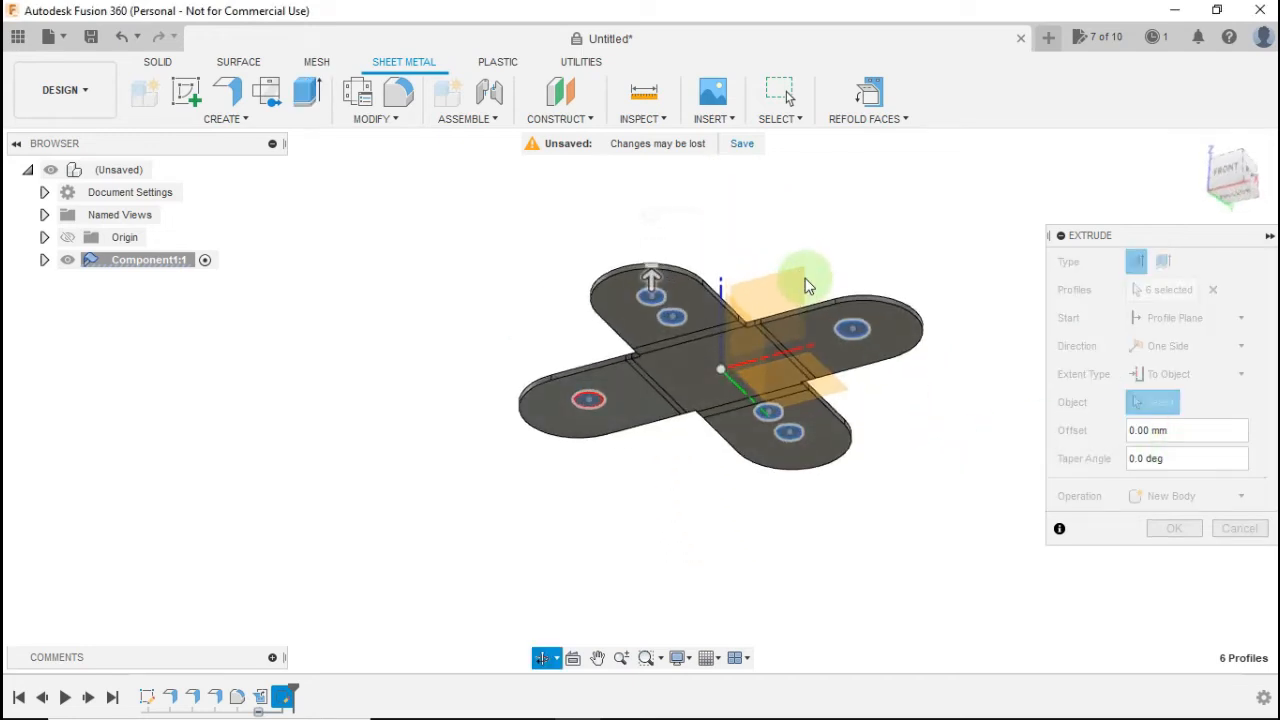
click(688, 372)
click(1175, 586)
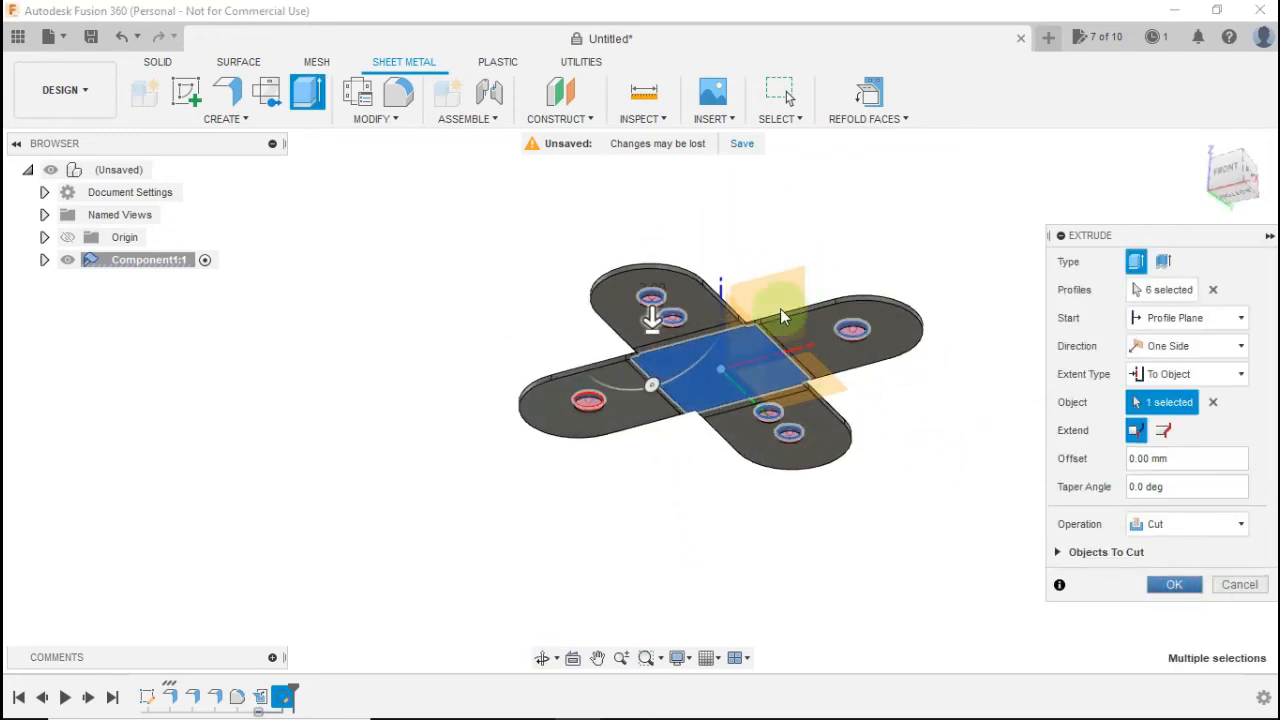
Refold the faces of the bracket and show the folded part in the home view
shift+middle_drag(719, 315, 700, 420)
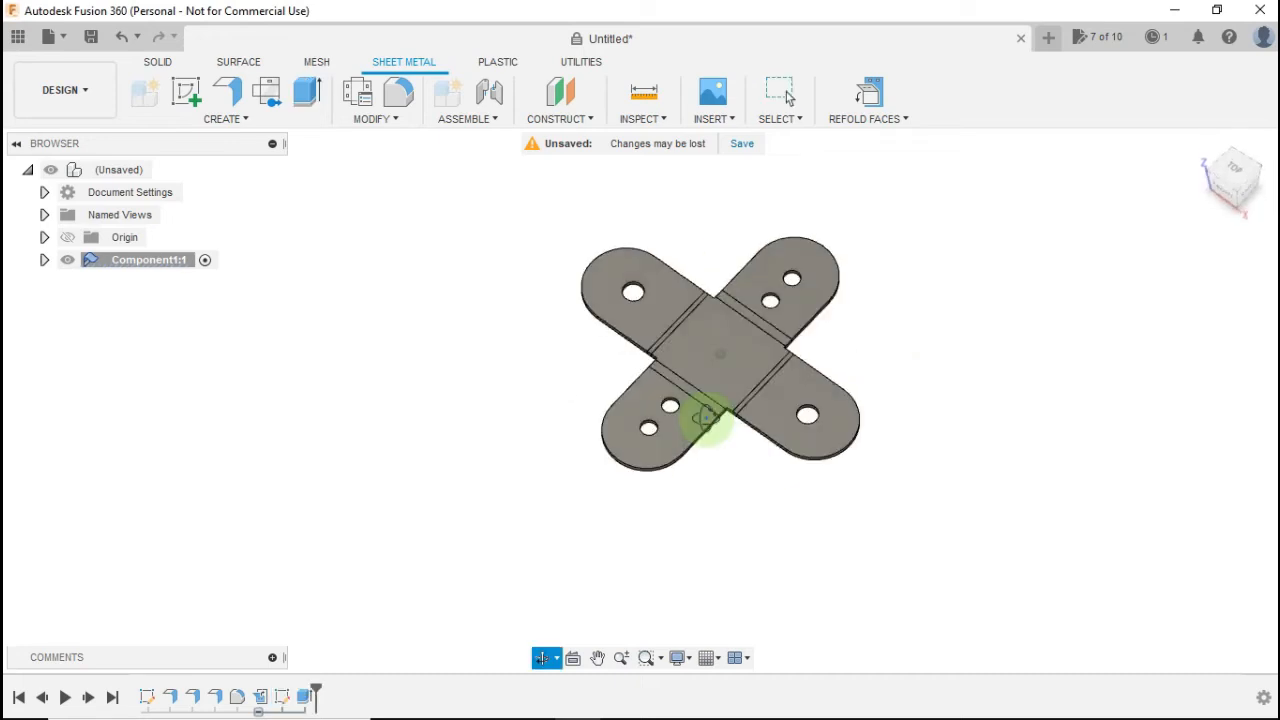
click(860, 100)
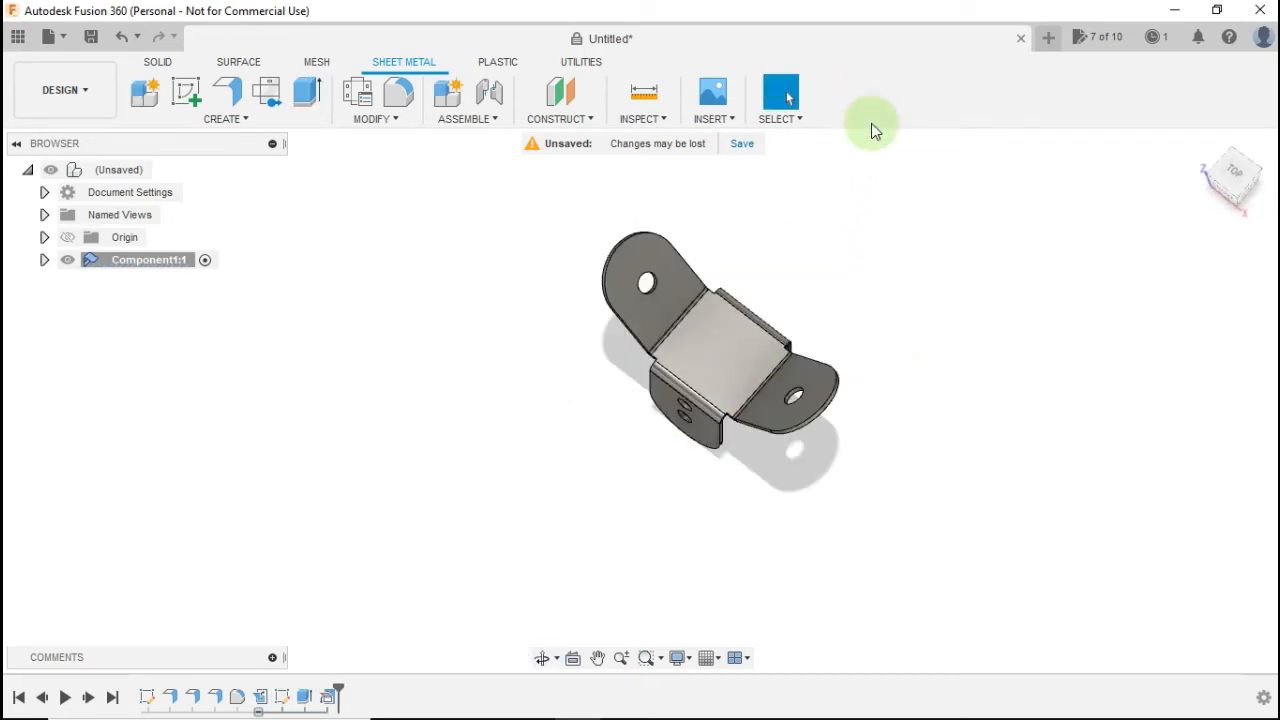
mouse_move(822, 337)
shift+middle_down()
mouse_move(823, 263)
mouse_move(869, 209)
mouse_move(806, 249)
mouse_move(702, 274)
mouse_move(1000, 260)
mouse_move(1049, 394)
mouse_move(1067, 224)
mouse_move(673, 349)
mouse_move(773, 400)
shift+middle_up()
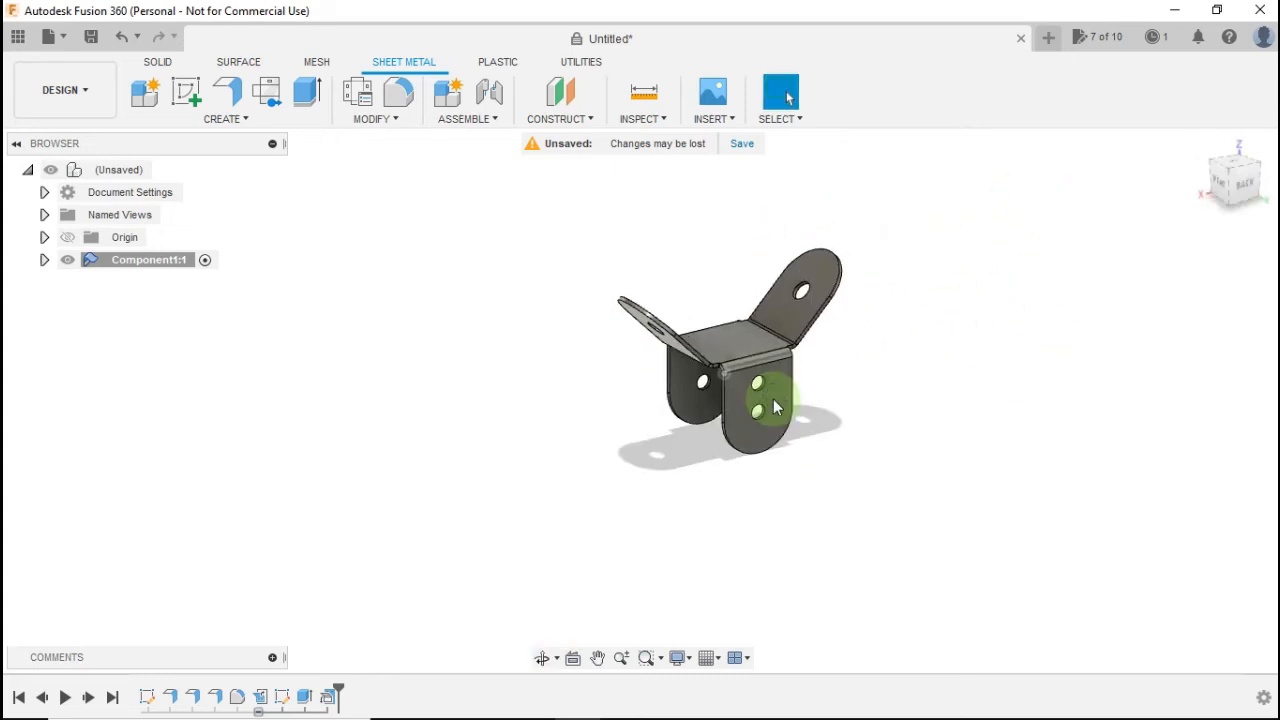
click(1205, 148)
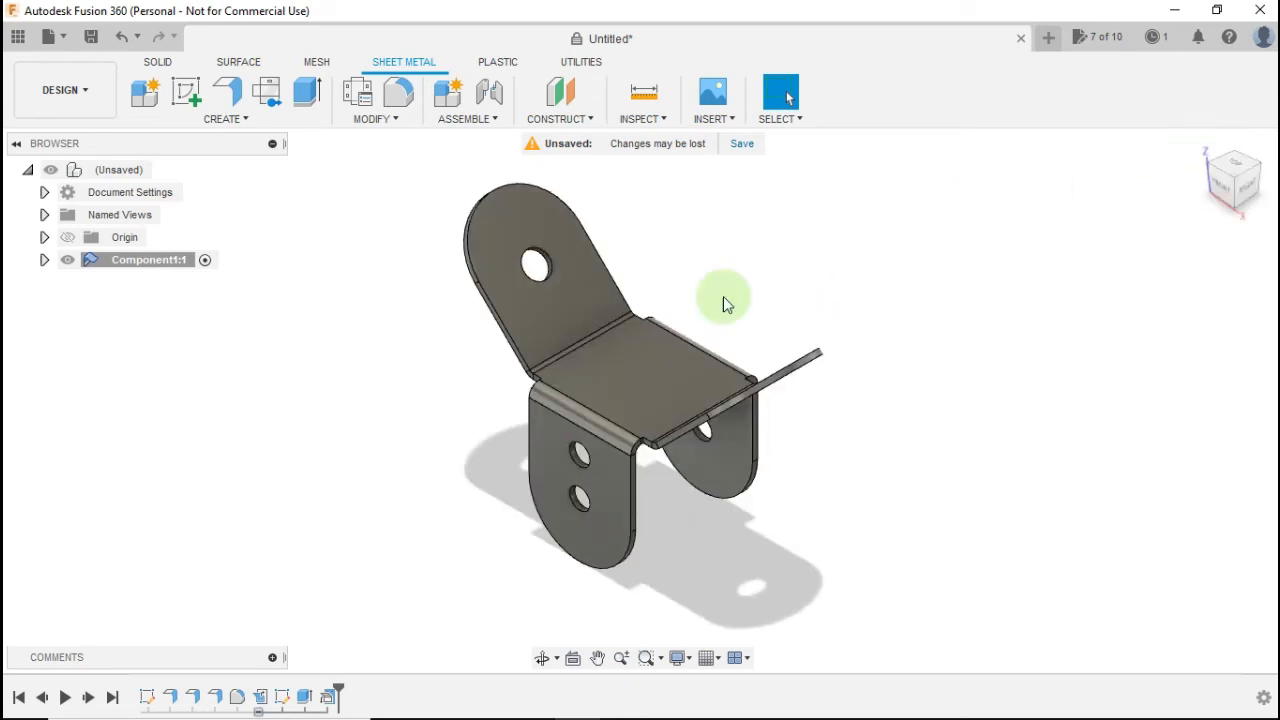
Apply the Aluminum - Anodized Glossy (Red) appearance to the whole bracket component and show the finished part in the home view
right_click(140, 260)
click(188, 172)
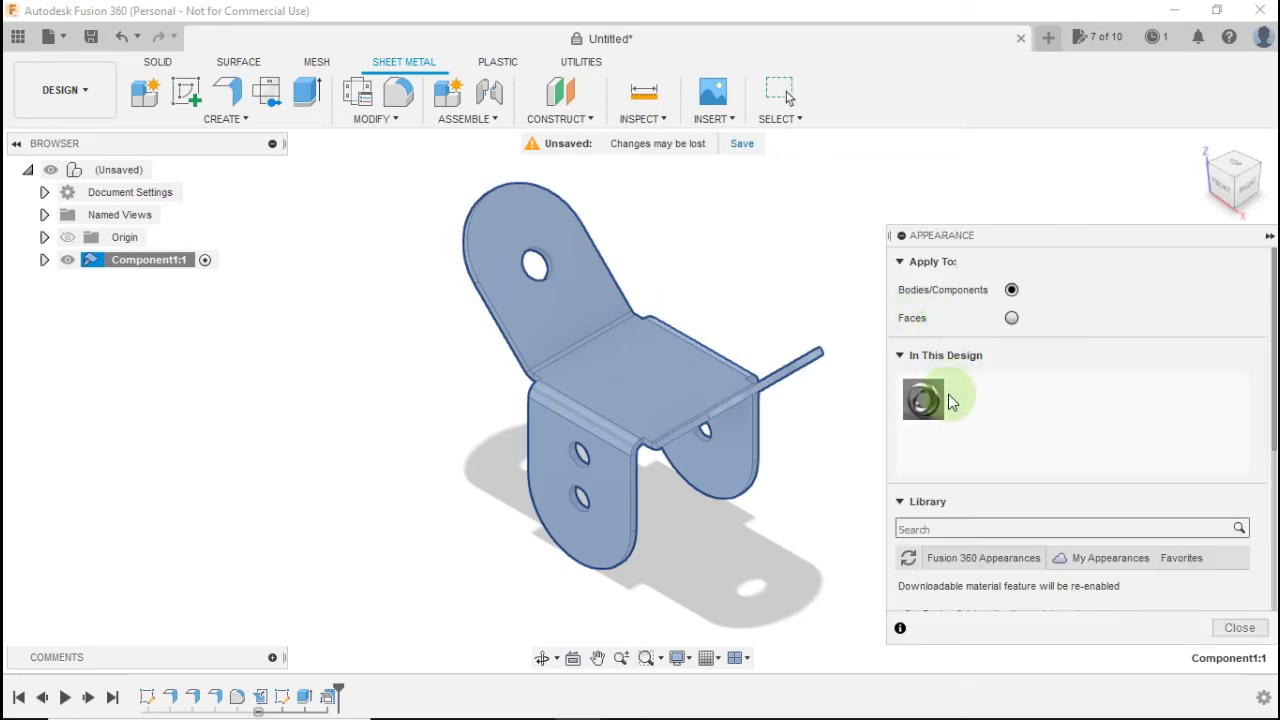
scroll(1035, 483, down, 3)
scroll(1145, 440, up, 2)
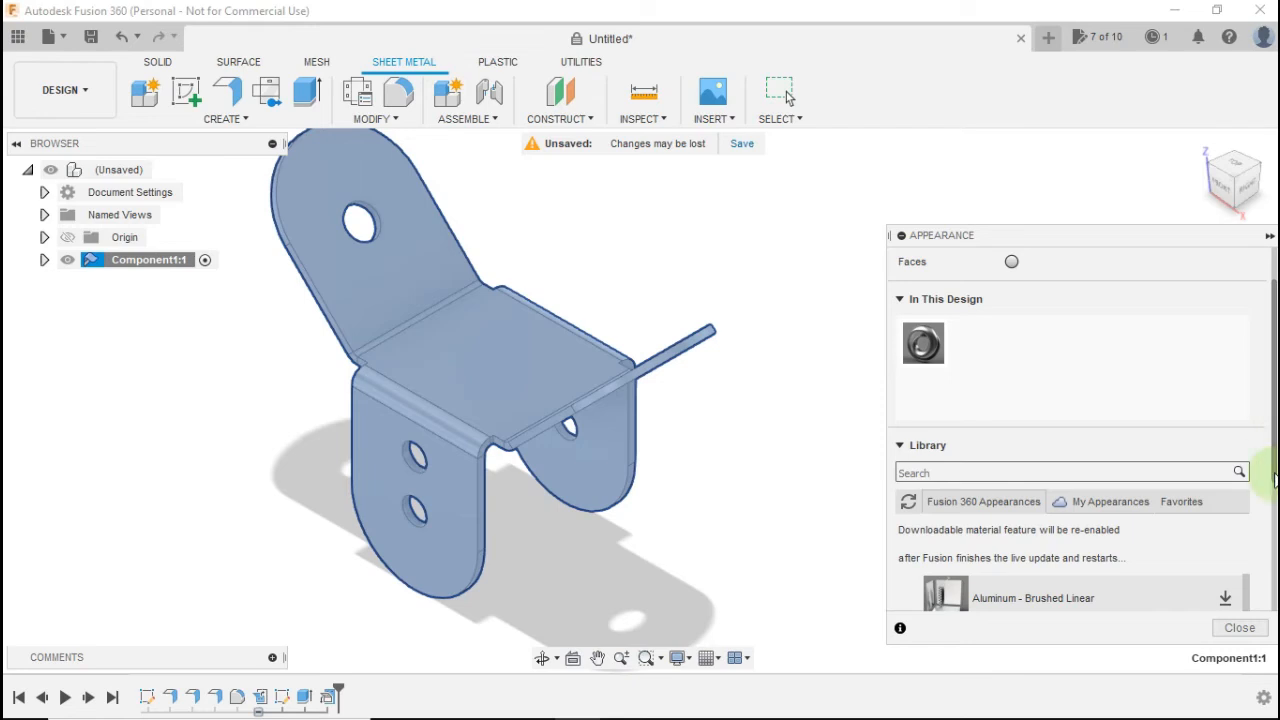
drag(1275, 480, 1273, 588)
scroll(1043, 502, up, 2)
scroll(1034, 502, down, 1)
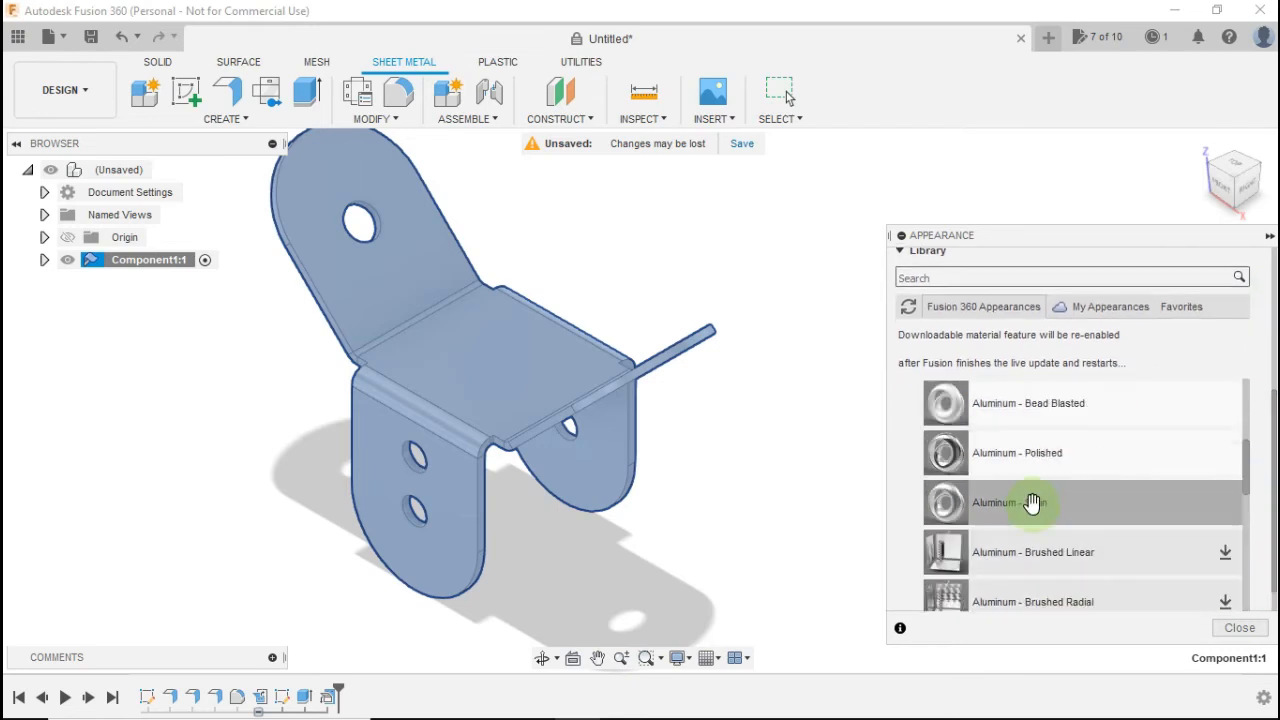
scroll(1035, 478, up, 4)
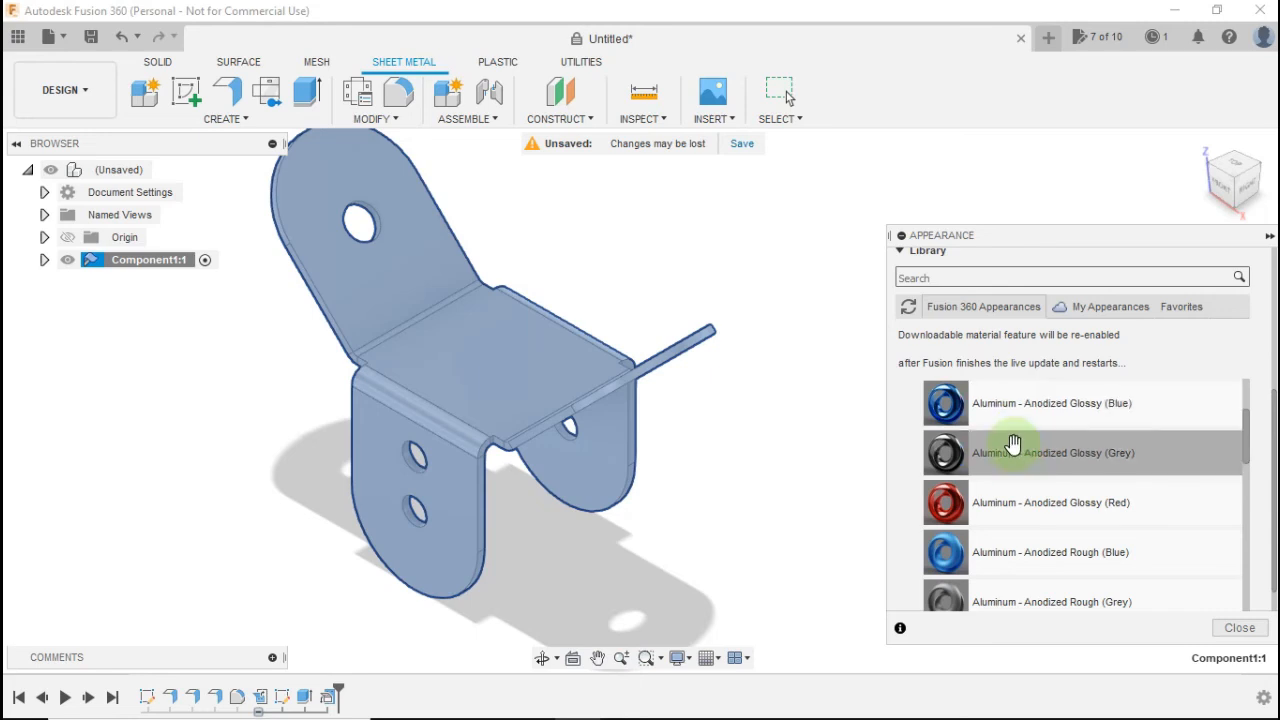
drag(1008, 502, 442, 375)
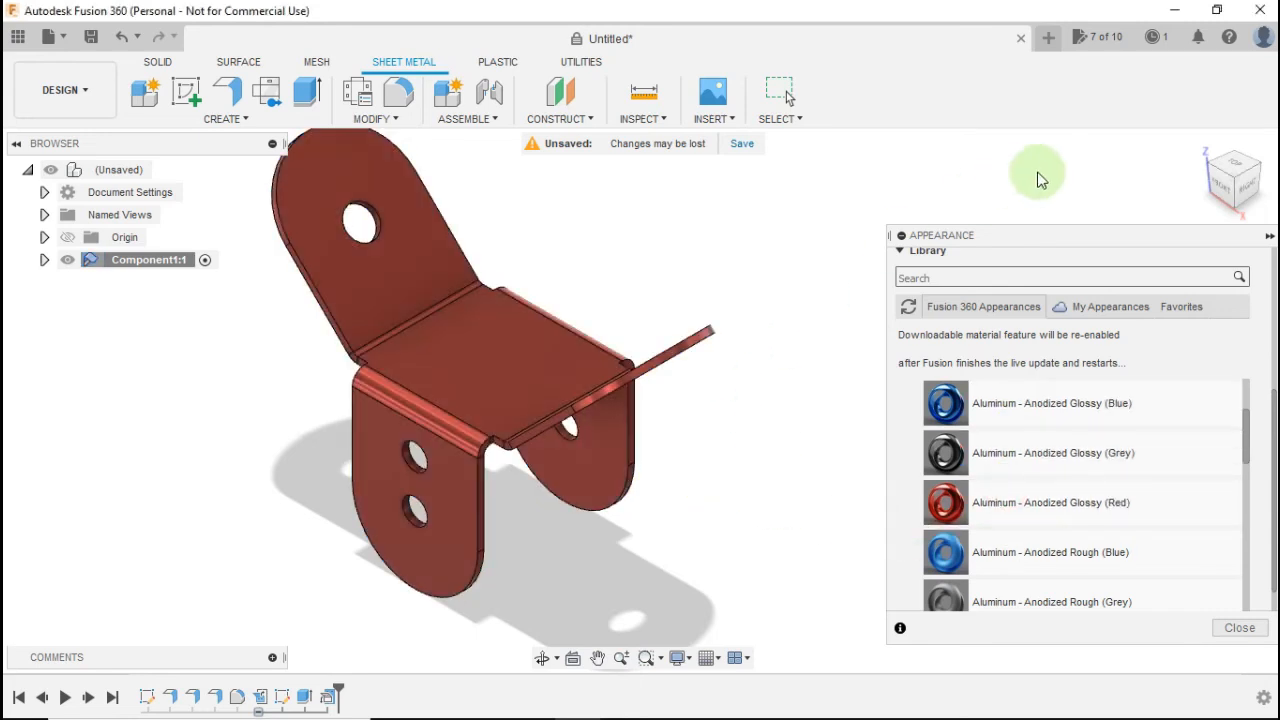
click(1236, 628)
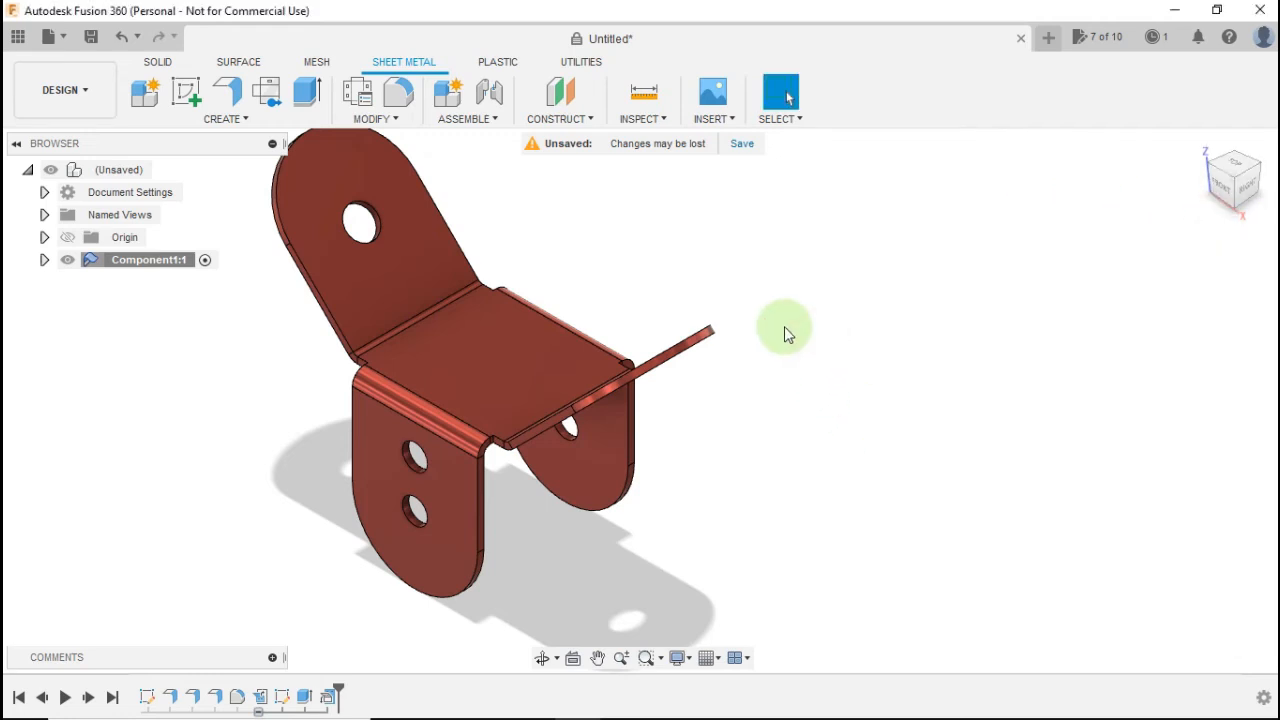
shift+middle_drag(591, 289, 1113, 262)
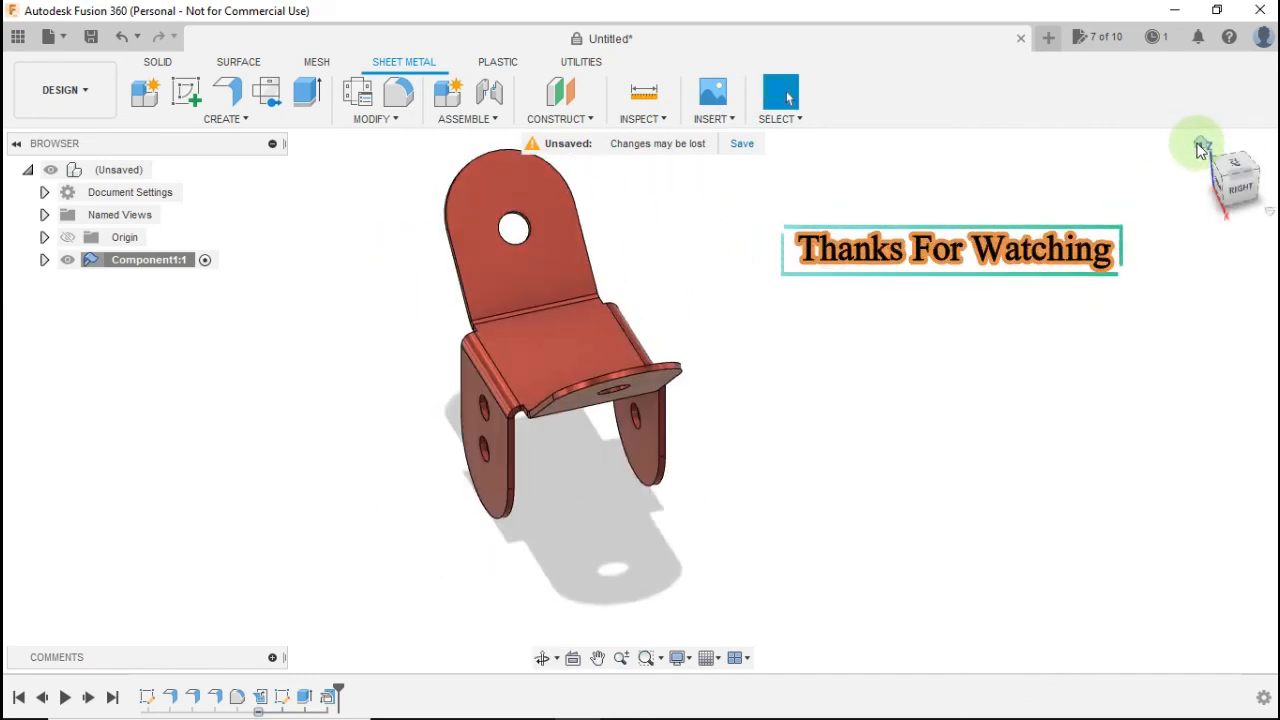
click(1205, 146)
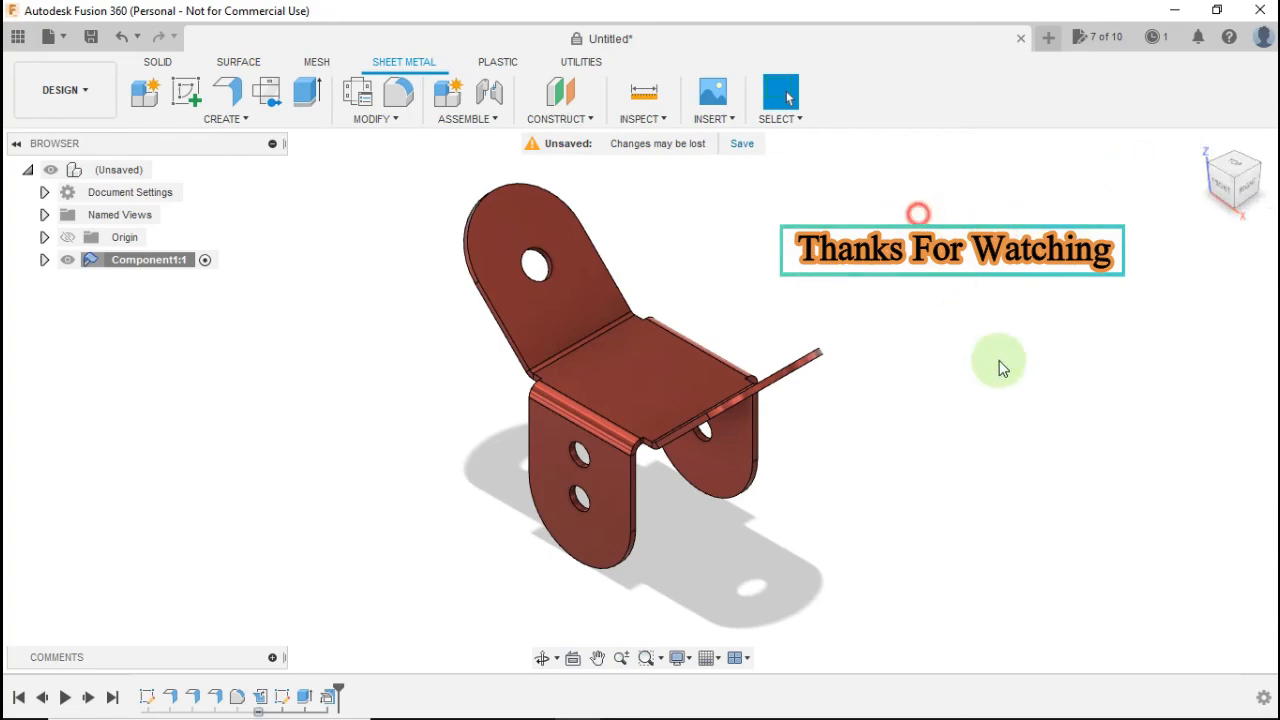